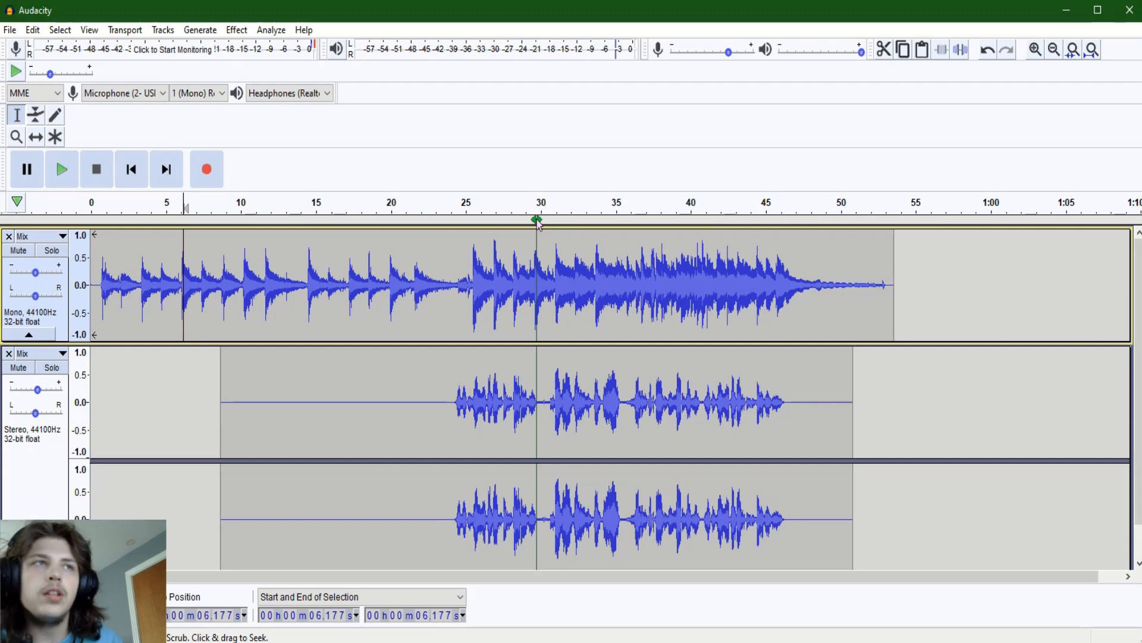
Zoom out over both Mix tracks and return the playback cursor to the start of the project.
scroll(441, 323, down, 1)
scroll(451, 349, up, 1)
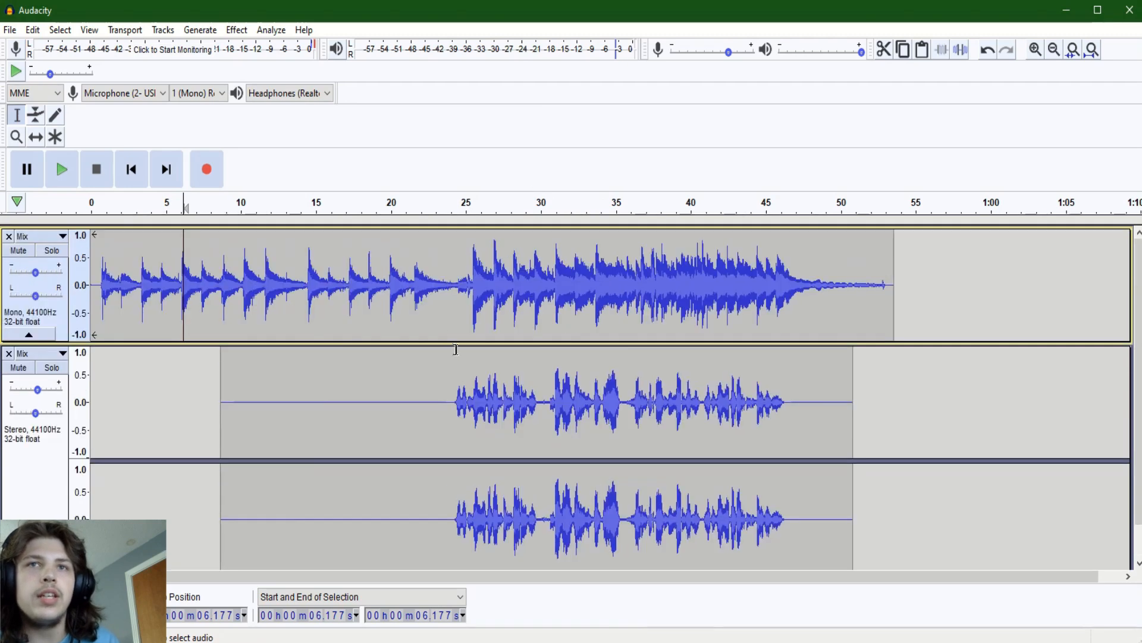
scroll(665, 238, down, 1)
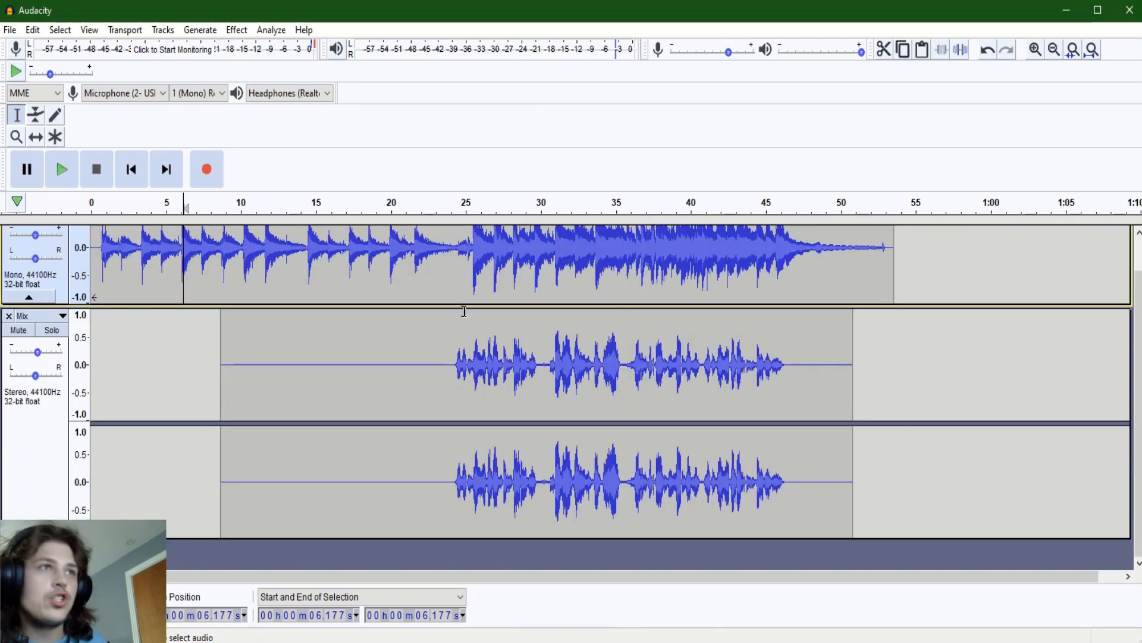
scroll(381, 390, down, 1)
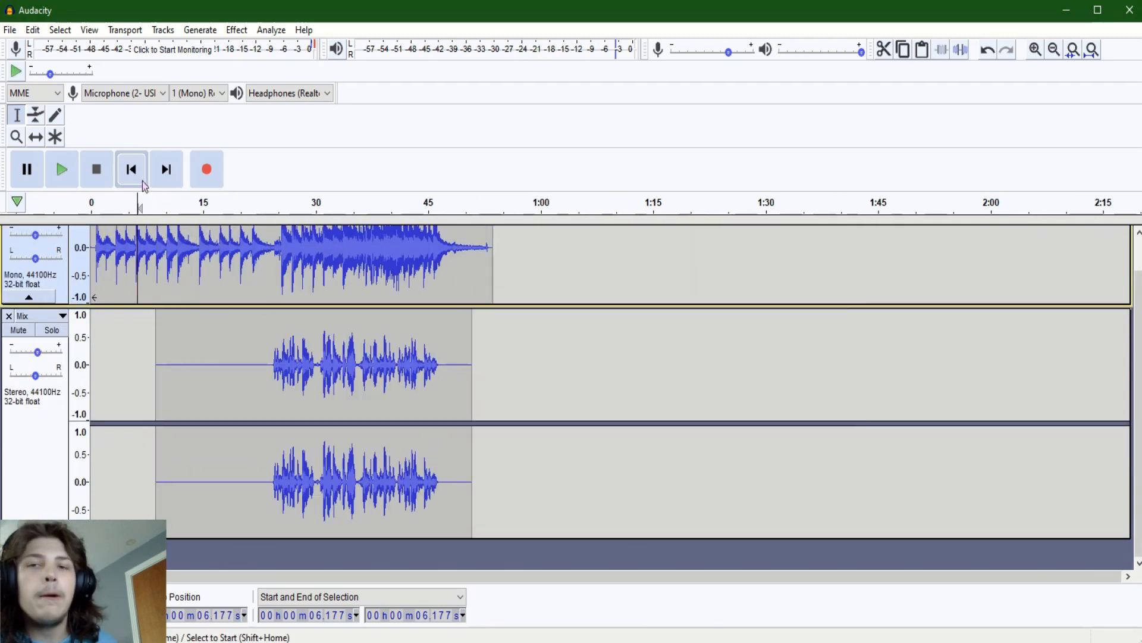
click(132, 169)
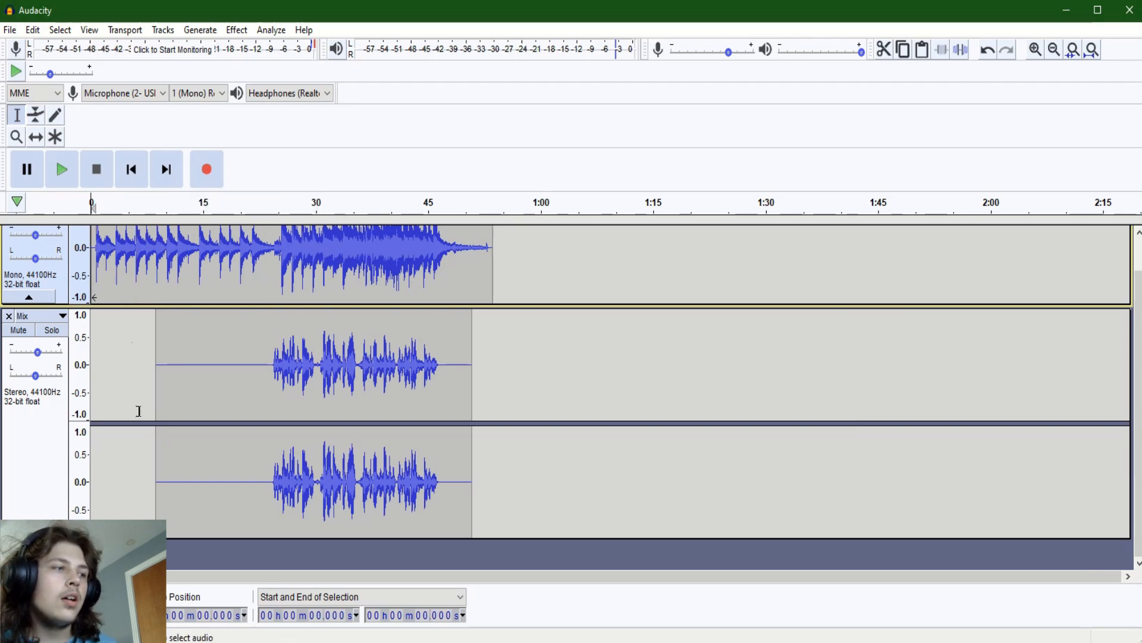
Switch to the browser showing the Overthink Everything album on Bandcamp, reposition its window and look through the track list.
key(alt+Tab)
drag(909, 377, 809, 102)
scroll(714, 294, down, 3)
scroll(655, 288, up, 6)
scroll(683, 403, down, 1)
scroll(769, 569, up, 1)
scroll(774, 535, down, 3)
scroll(798, 212, up, 5)
scroll(833, 298, down, 3)
scroll(773, 357, down, 5)
scroll(633, 408, up, 8)
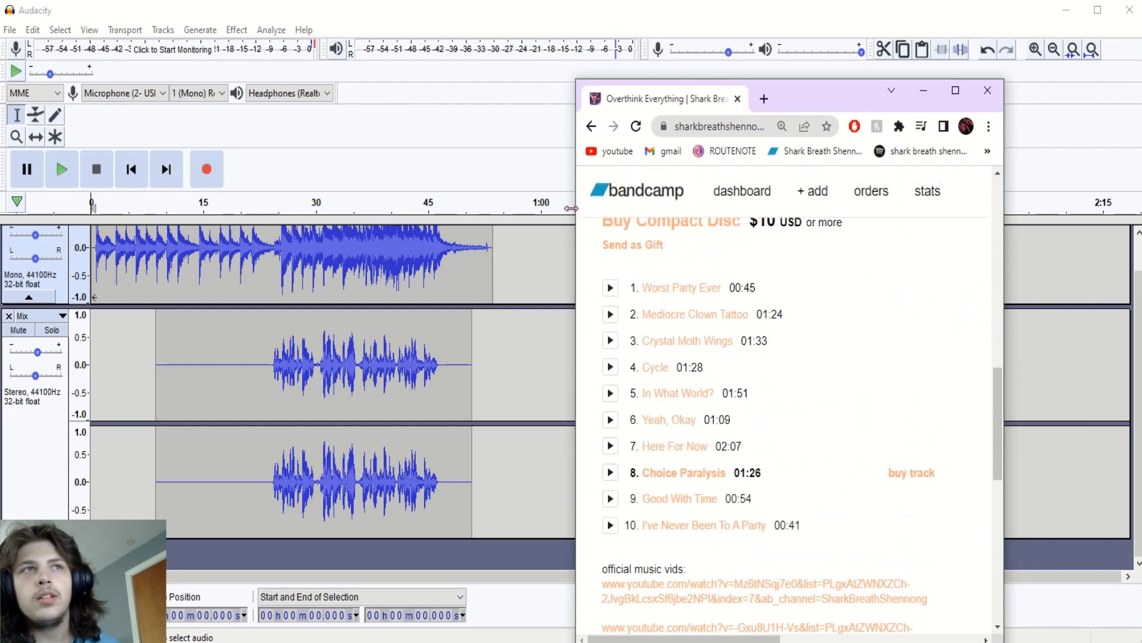
Play the opening of Choice Paralysis in the album player and pause it.
scroll(655, 357, up, 4)
click(625, 444)
click(625, 443)
click(678, 458)
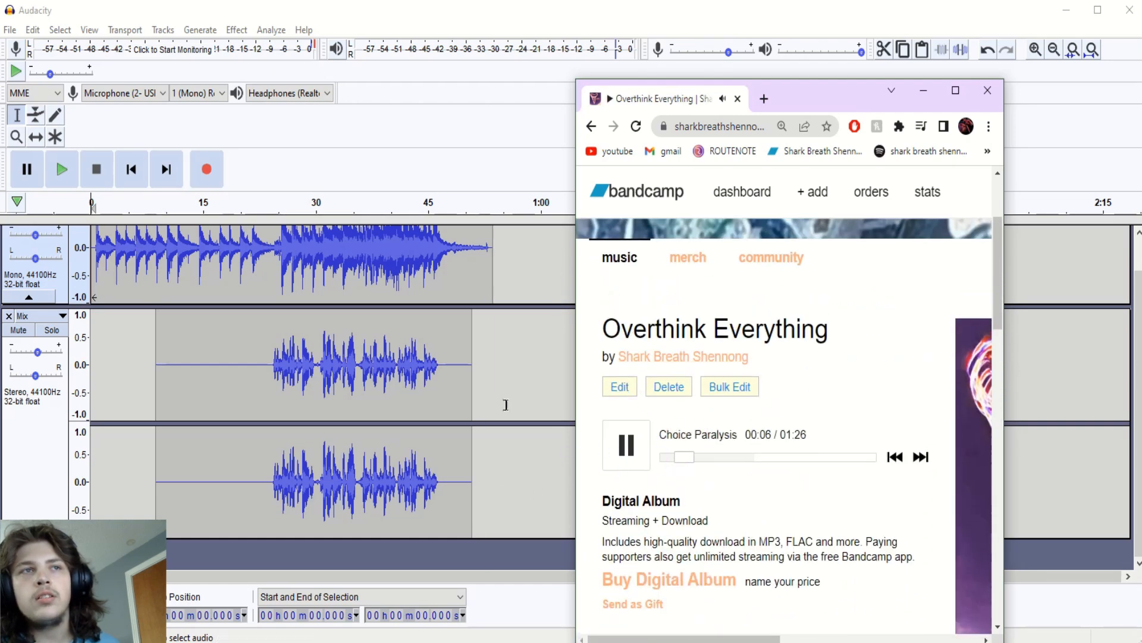
click(621, 457)
Sample Mediocre Clown Tattoo and look through the rest of the album's tracks for another example.
scroll(689, 365, down, 12)
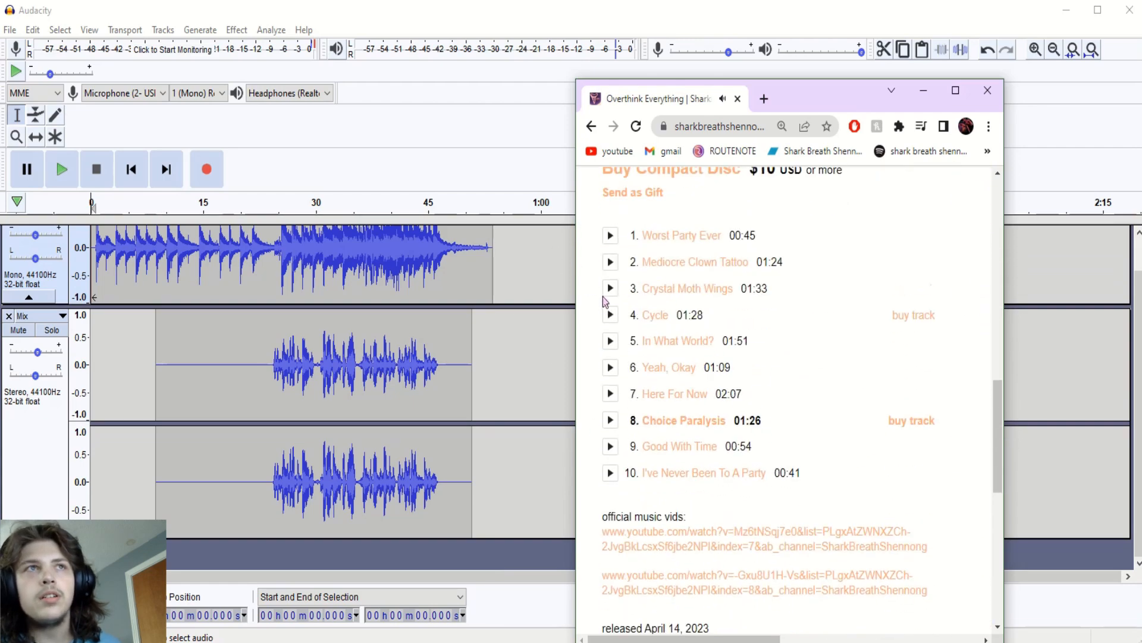
click(610, 262)
scroll(608, 318, up, 1)
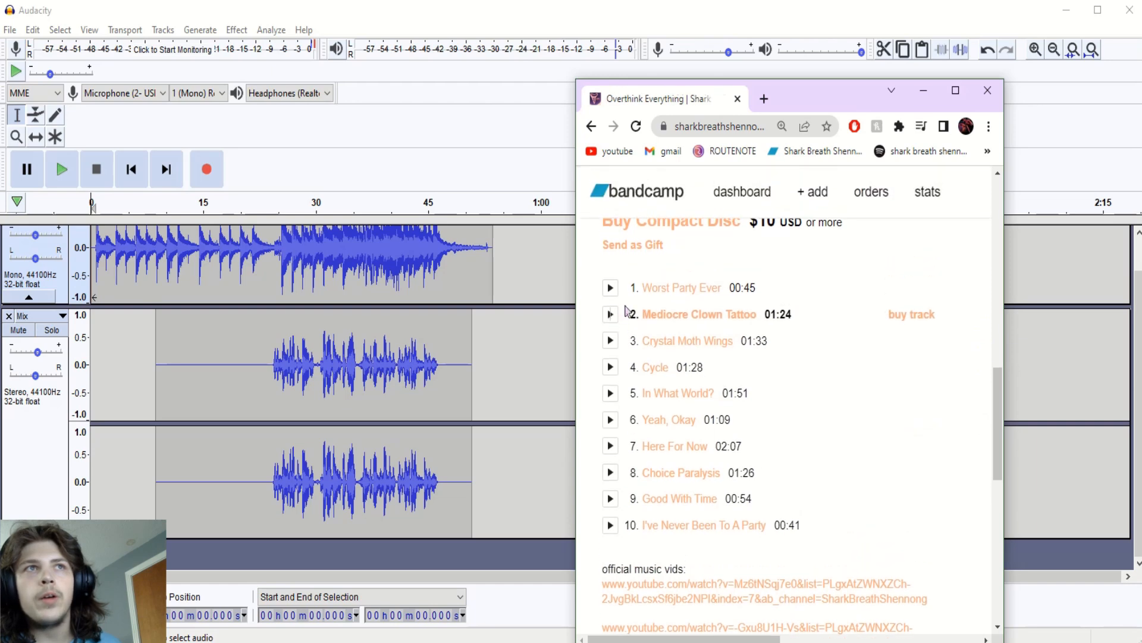
scroll(613, 315, down, 3)
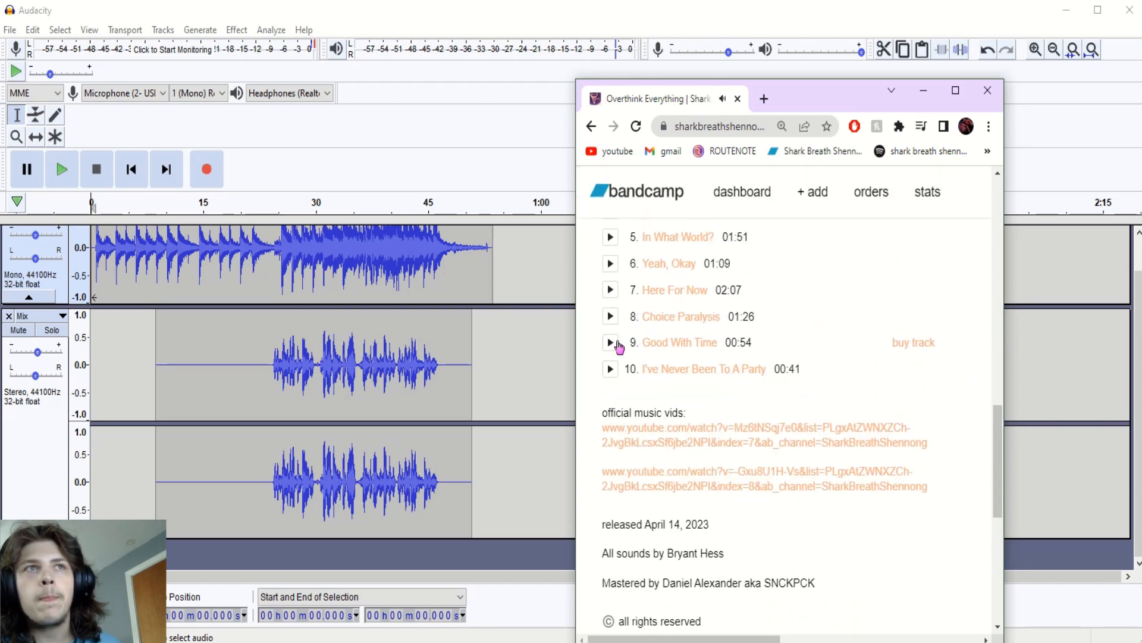
scroll(613, 348, up, 2)
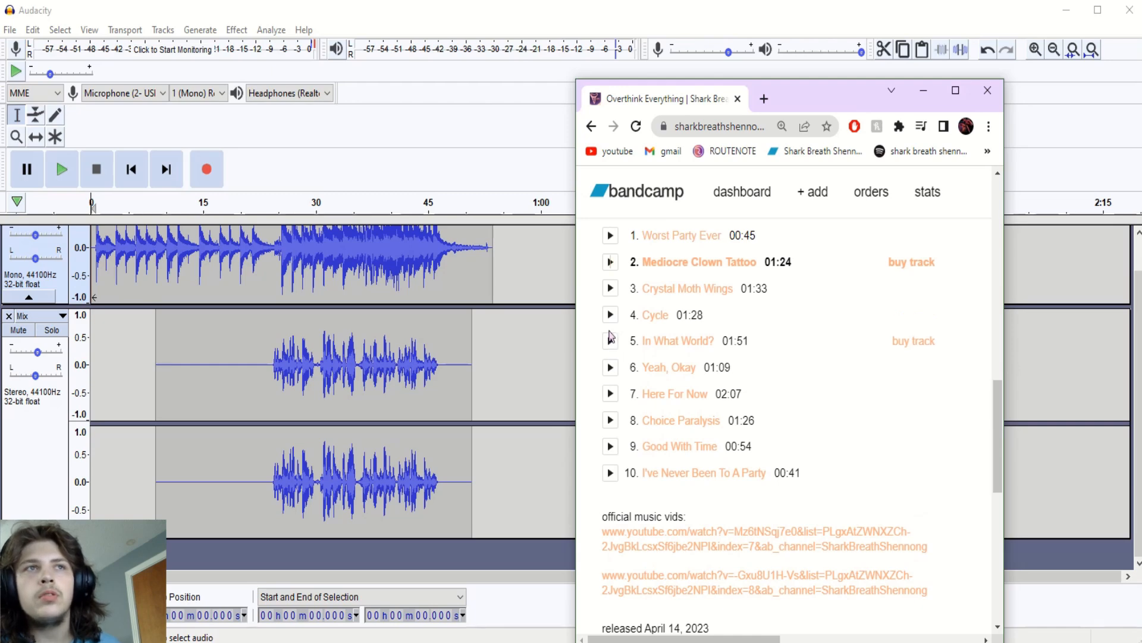
scroll(610, 336, up, 1)
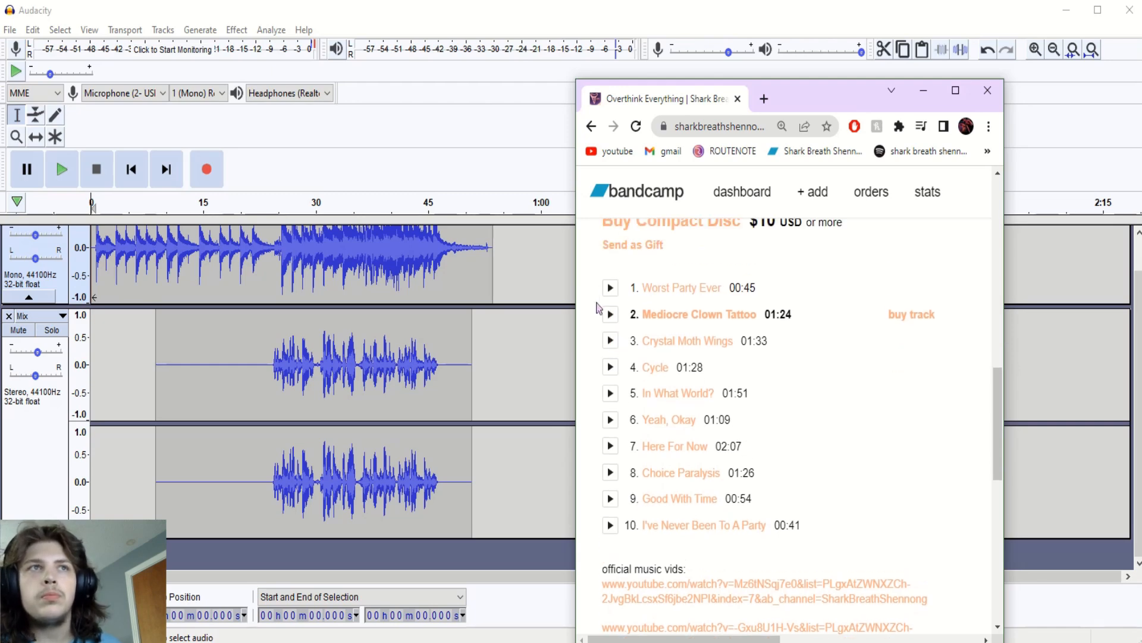
scroll(619, 368, down, 2)
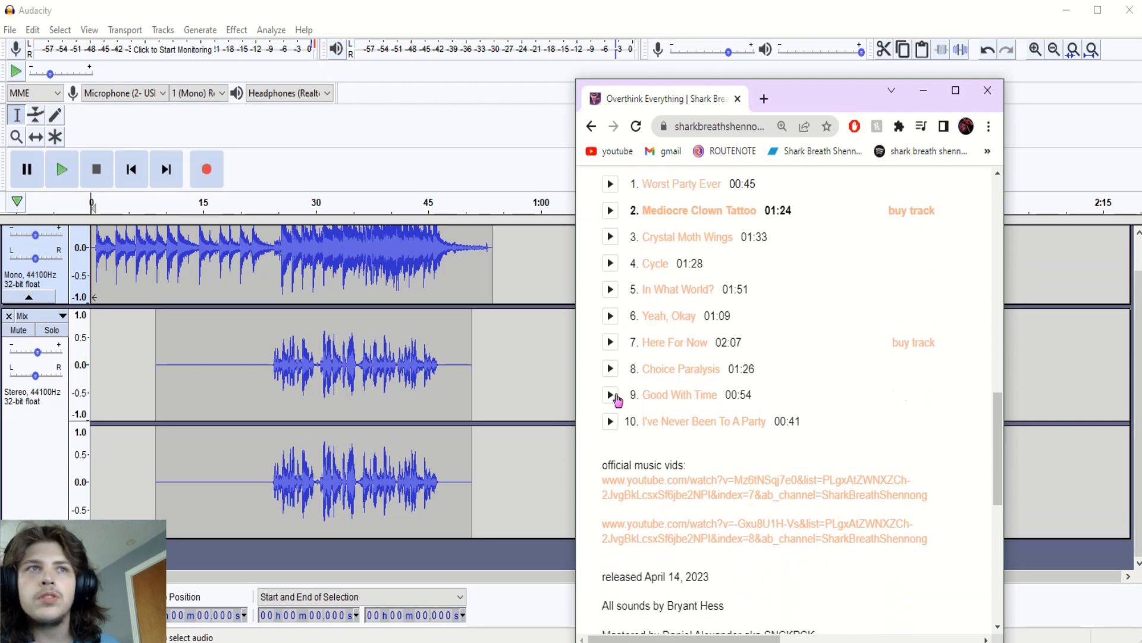
Start Good With Time from the track list and pause it near its beginning.
click(611, 398)
scroll(624, 310, up, 5)
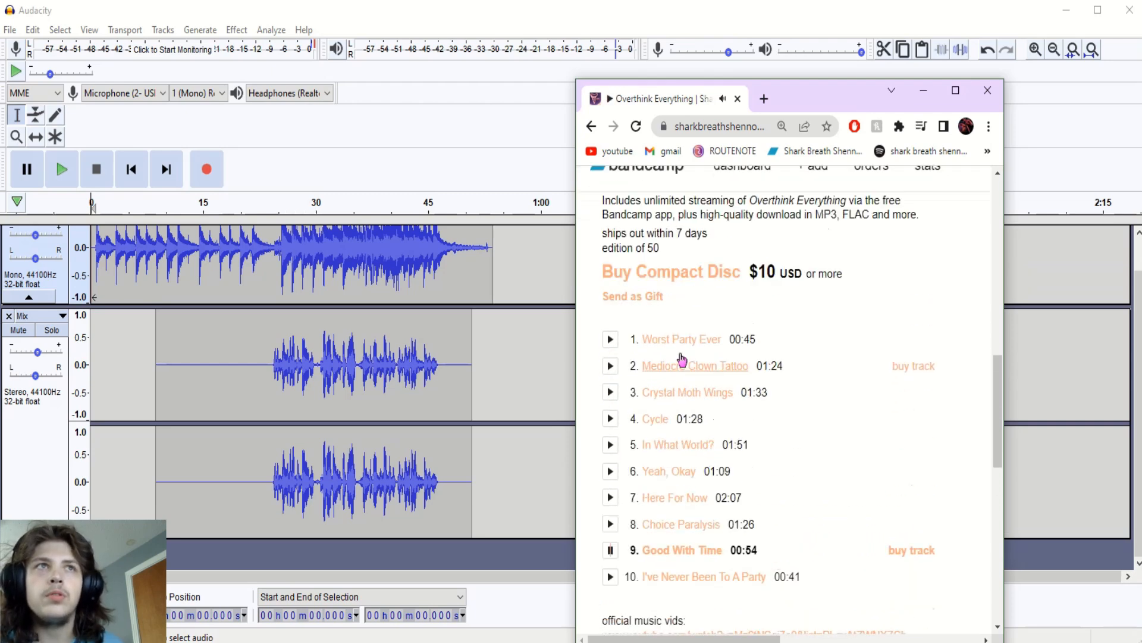
scroll(631, 275, up, 8)
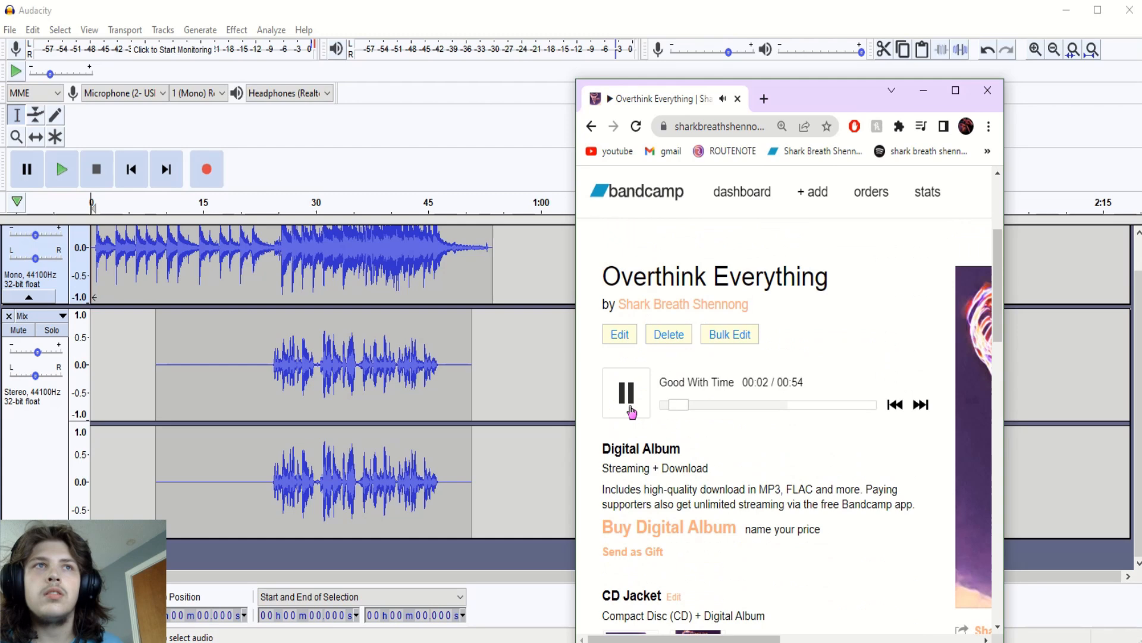
click(630, 405)
mouse_move(682, 405)
mouse_down()
mouse_move(742, 413)
mouse_move(678, 411)
mouse_up()
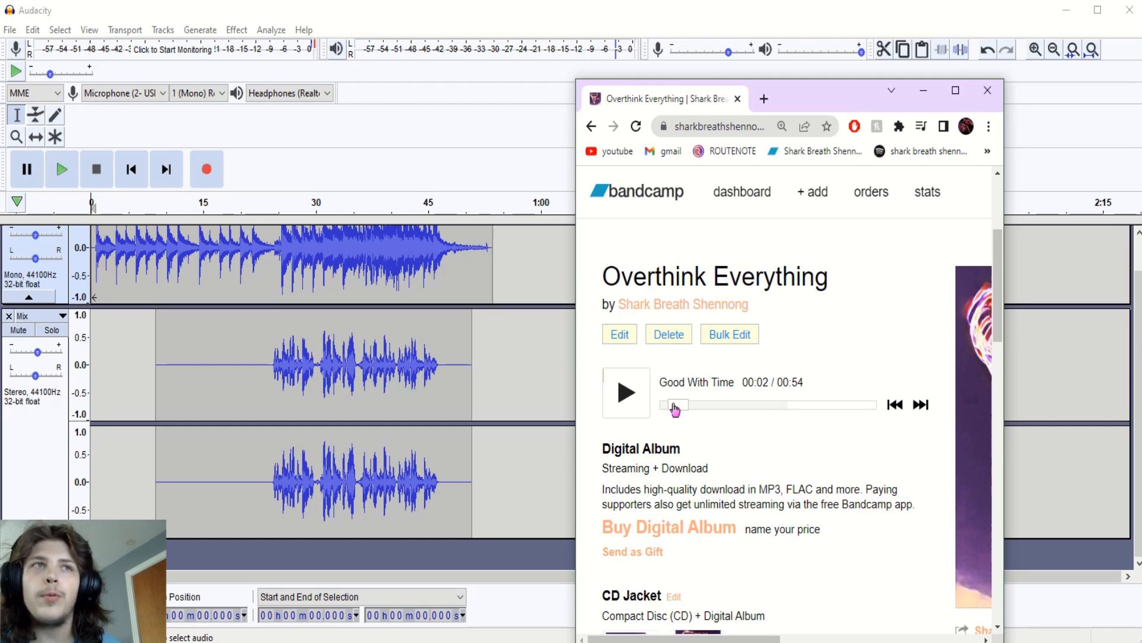
Skip well past the middle of Good With Time, listen to that passage and pause at 00:42.
drag(674, 410, 793, 410)
click(633, 403)
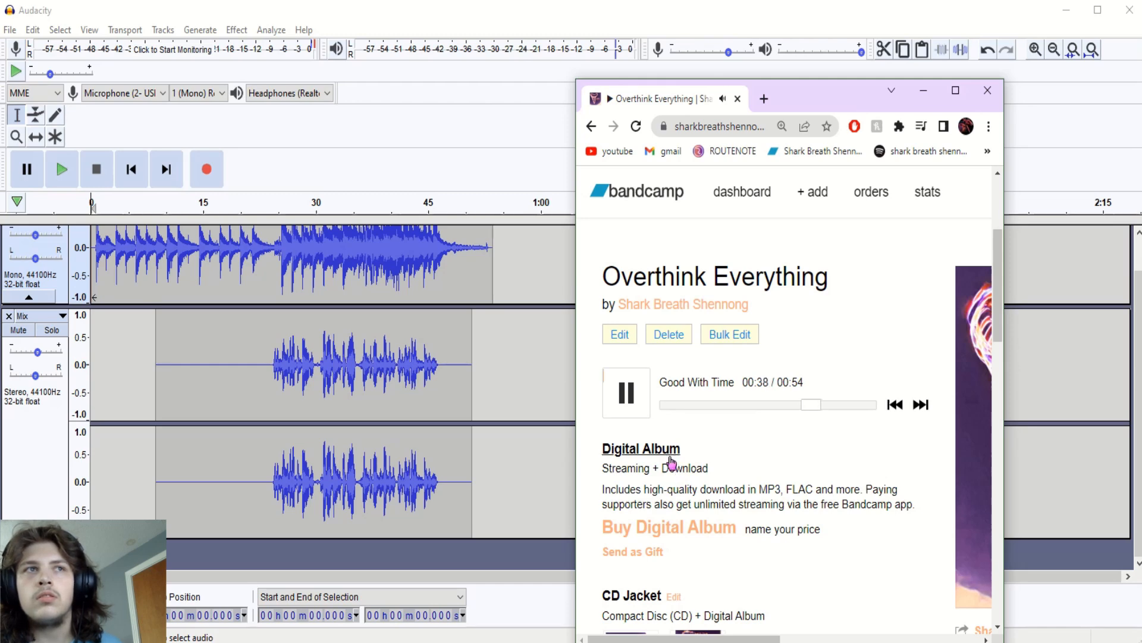
click(626, 396)
click(729, 430)
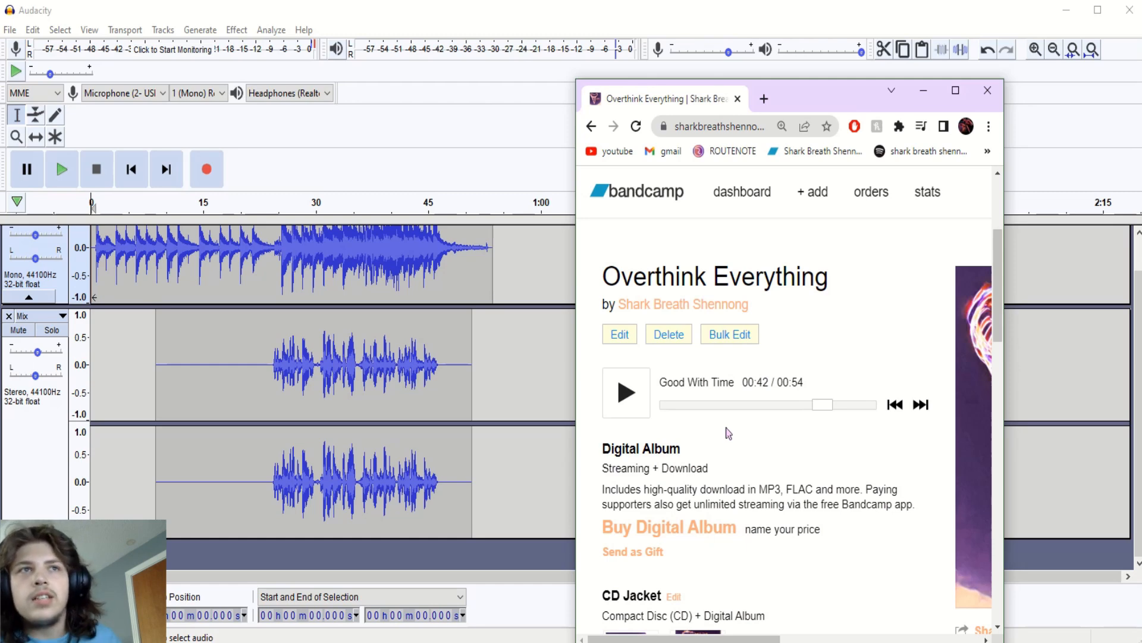
Replay a moment of Good With Time from 00:43, pause it and return to Audacity.
mouse_move(822, 405)
mouse_down()
mouse_move(685, 400)
mouse_move(839, 407)
mouse_move(800, 408)
mouse_move(826, 421)
mouse_up()
click(634, 399)
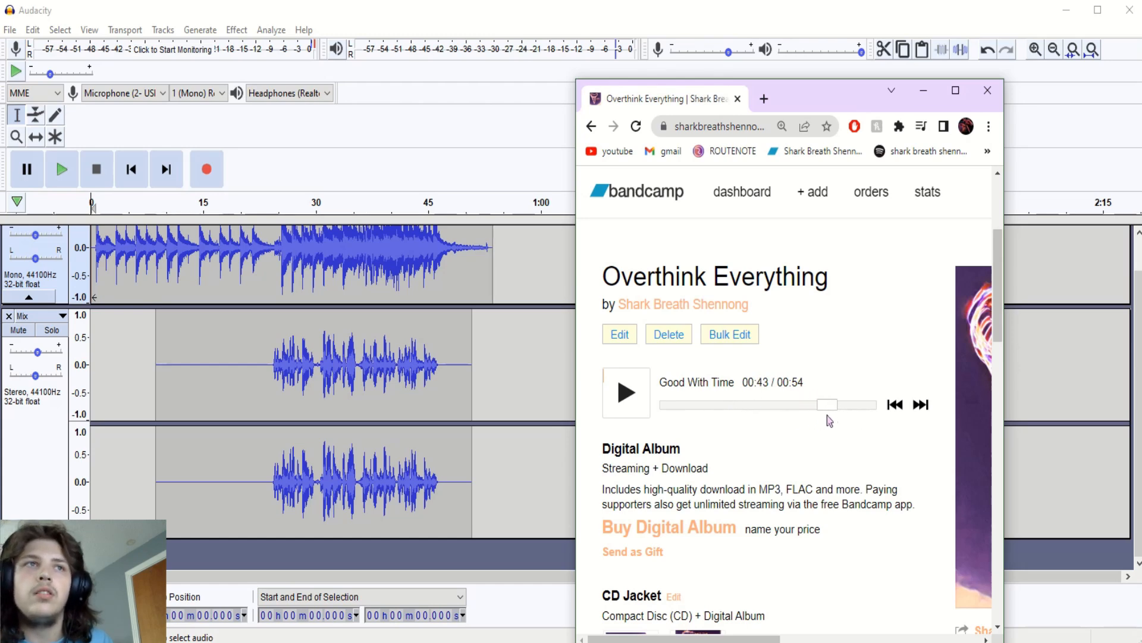
click(607, 390)
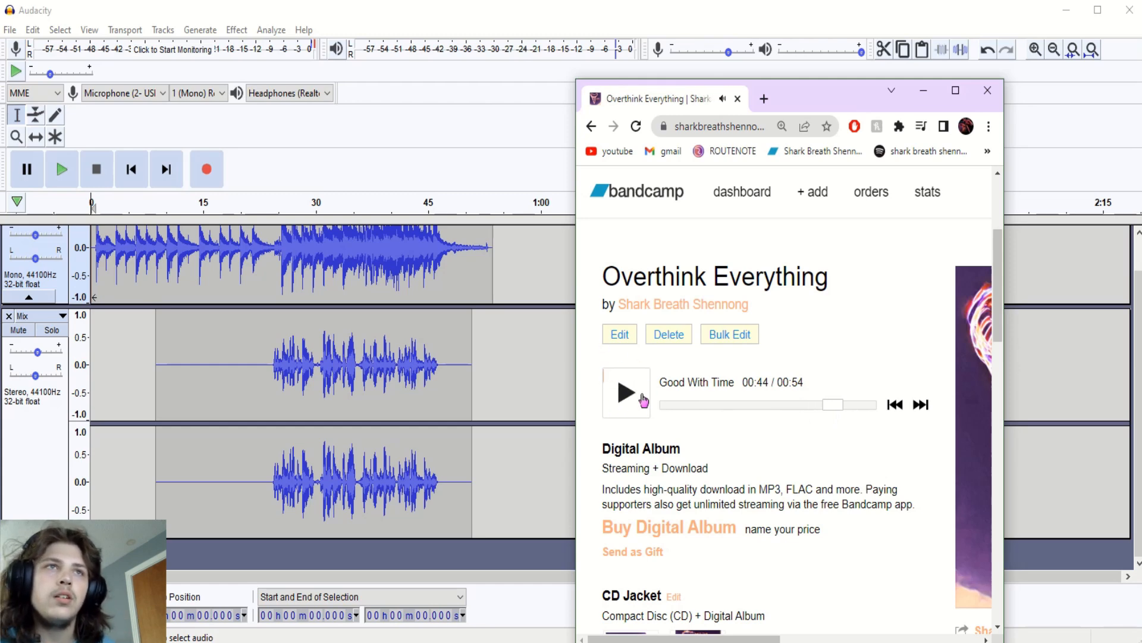
click(923, 90)
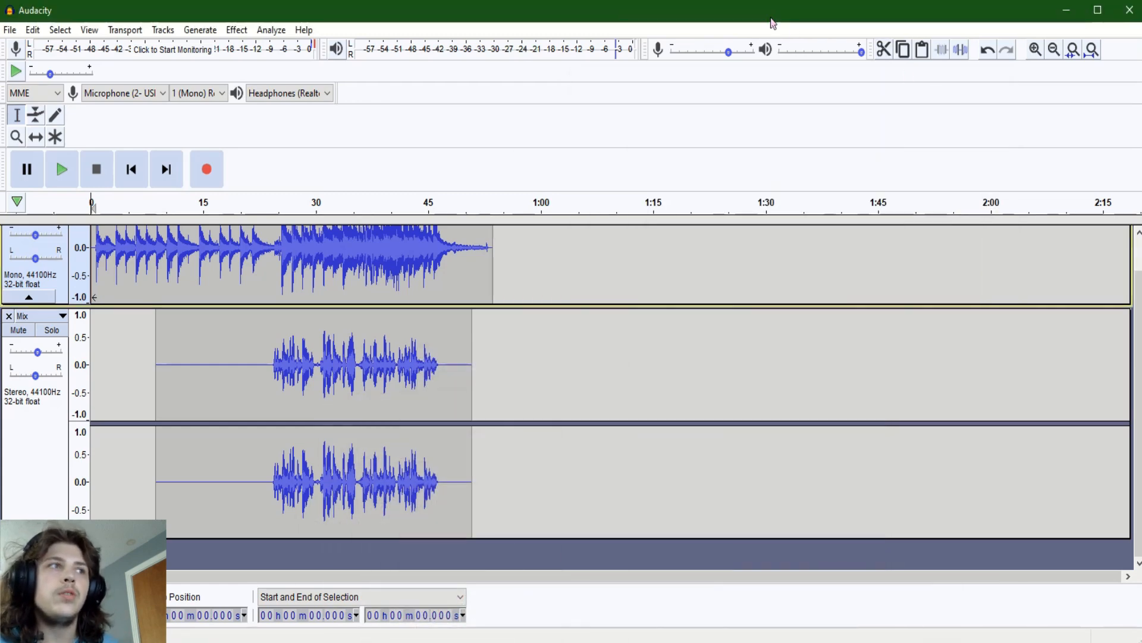
Play both Mix tracks together from the start of the project and stop playback near the end.
scroll(242, 378, up, 2)
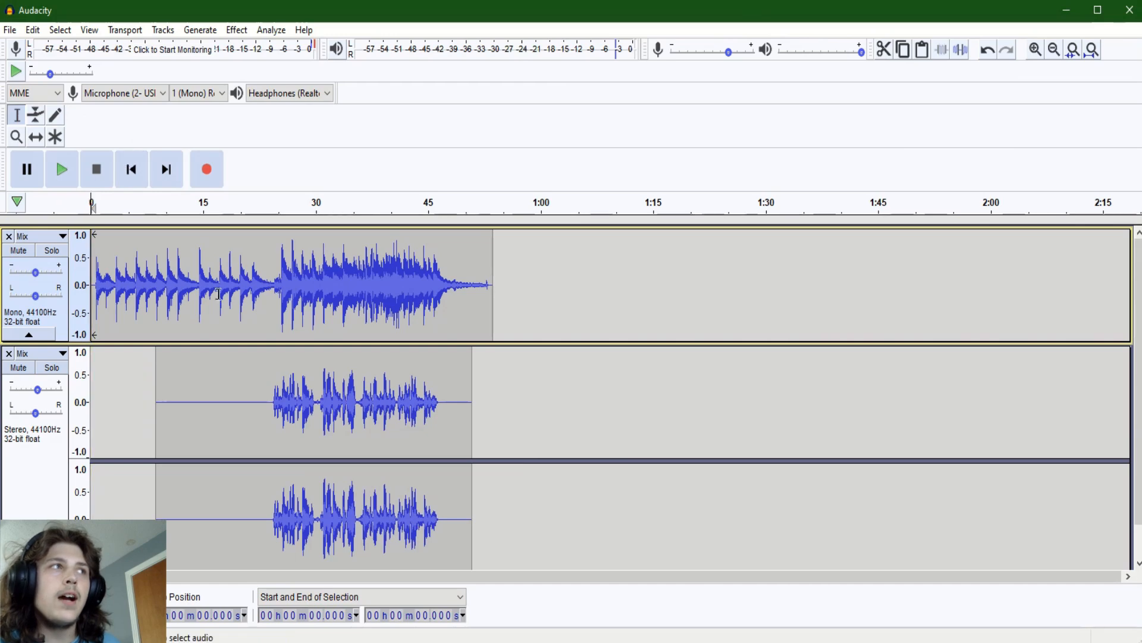
scroll(307, 376, down, 2)
scroll(307, 377, up, 2)
scroll(306, 377, down, 2)
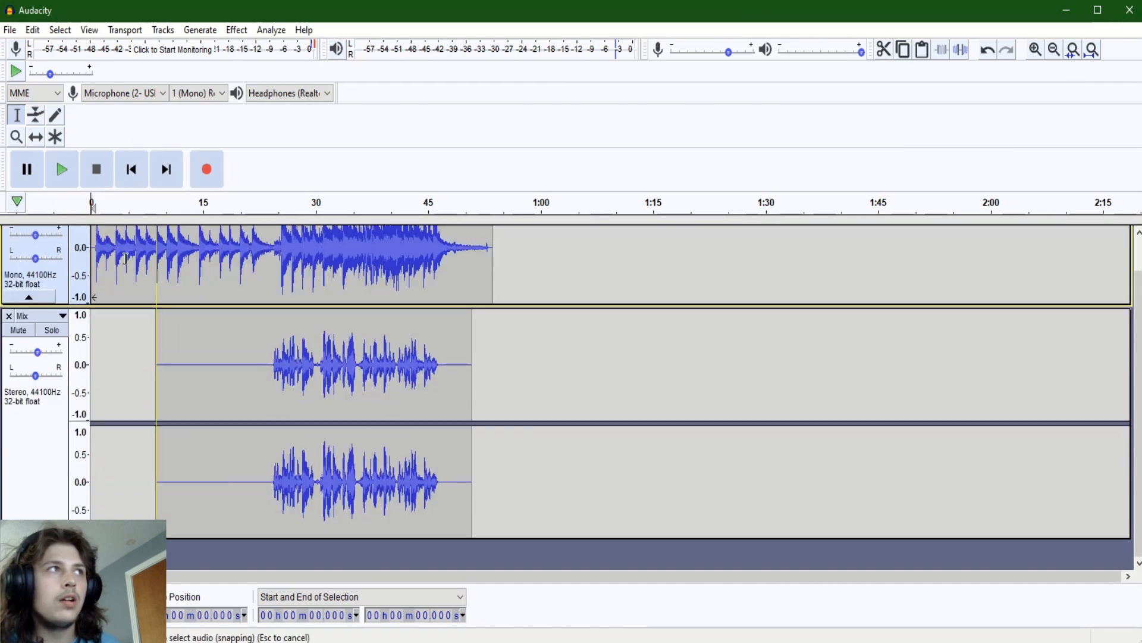
click(134, 170)
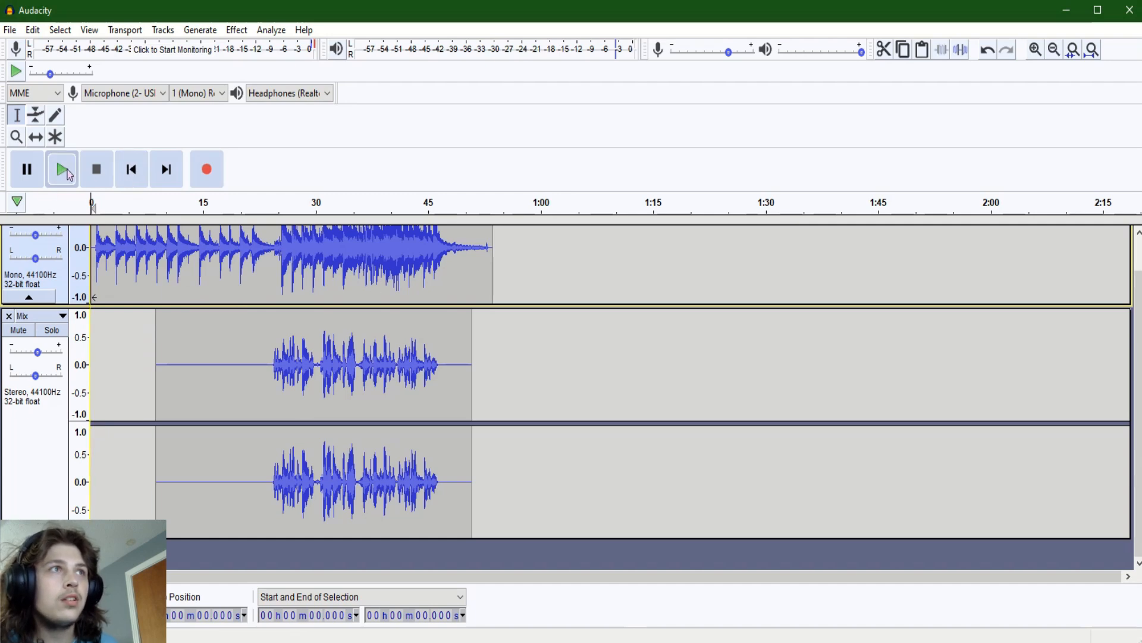
click(68, 173)
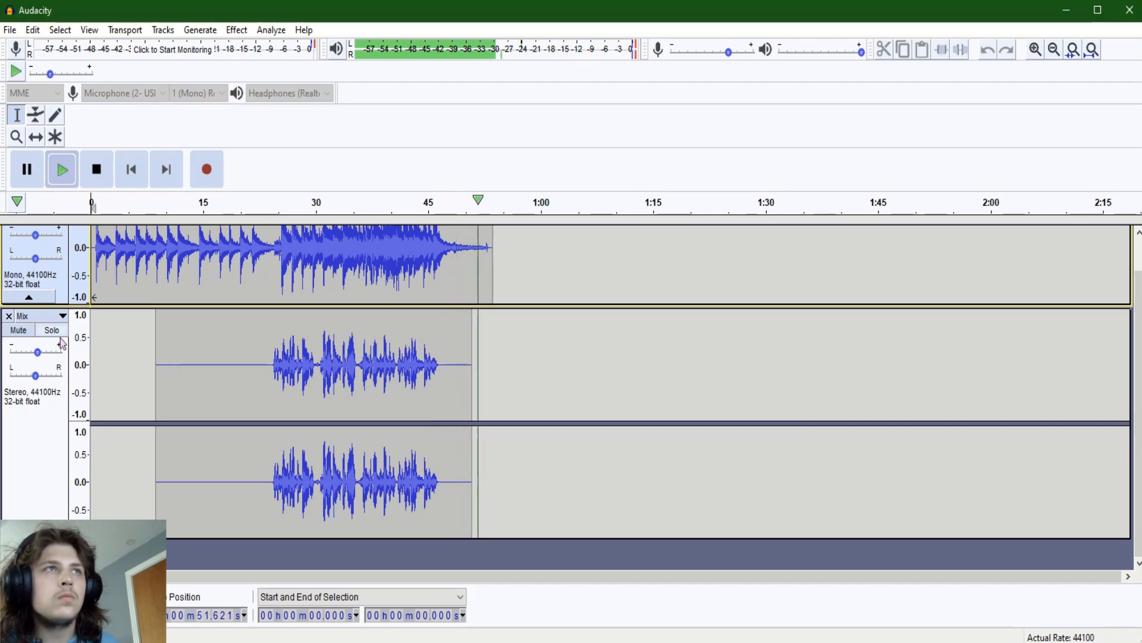
click(94, 171)
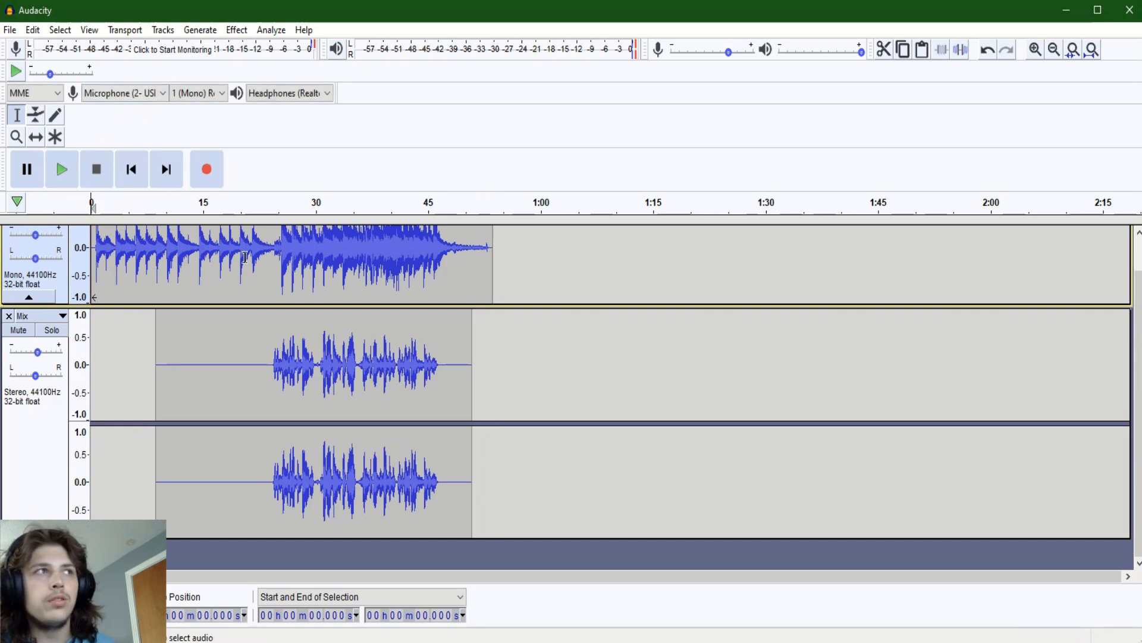
Select the opening notes of the mono Mix track from 0.673 s to 3.367 s.
scroll(156, 300, up, 1)
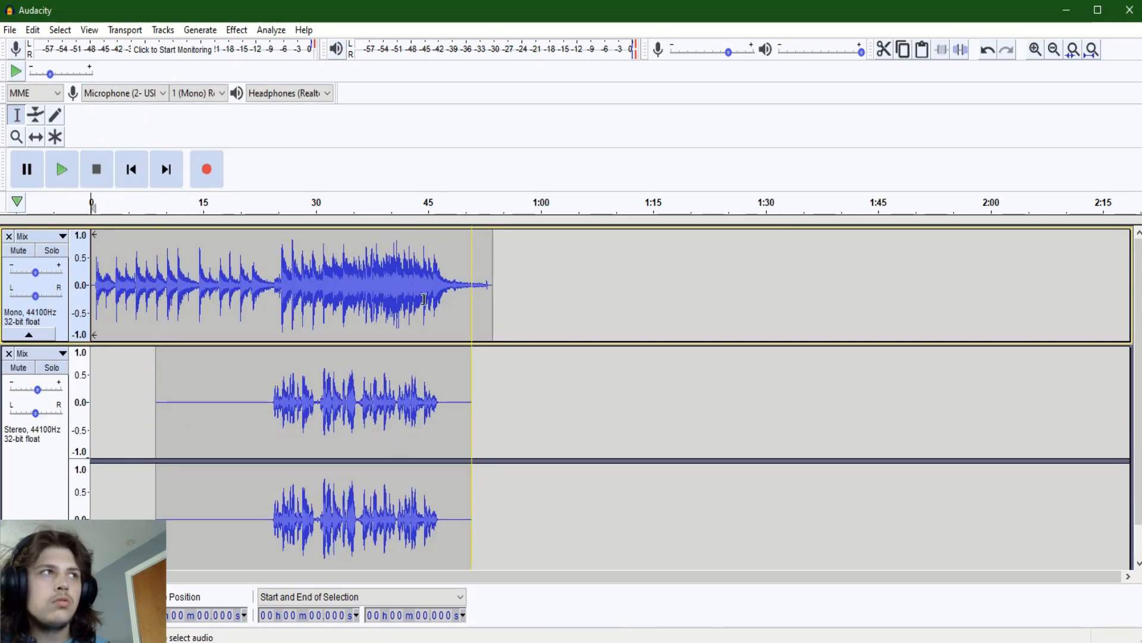
key(ctrl+1)
key(ctrl+1)
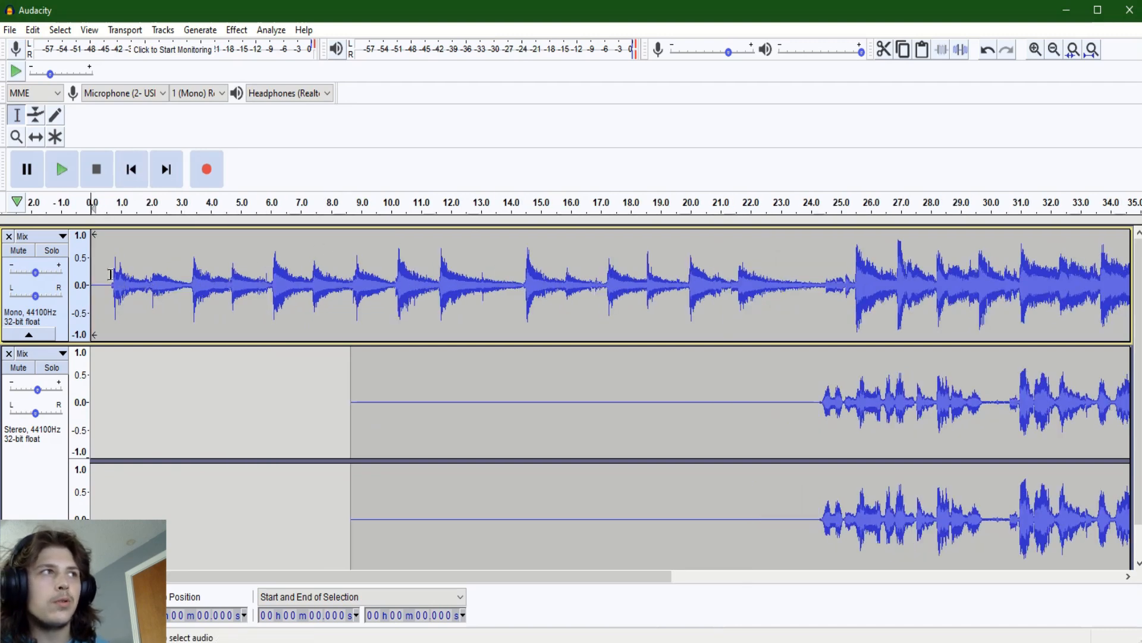
scroll(176, 340, down, 1)
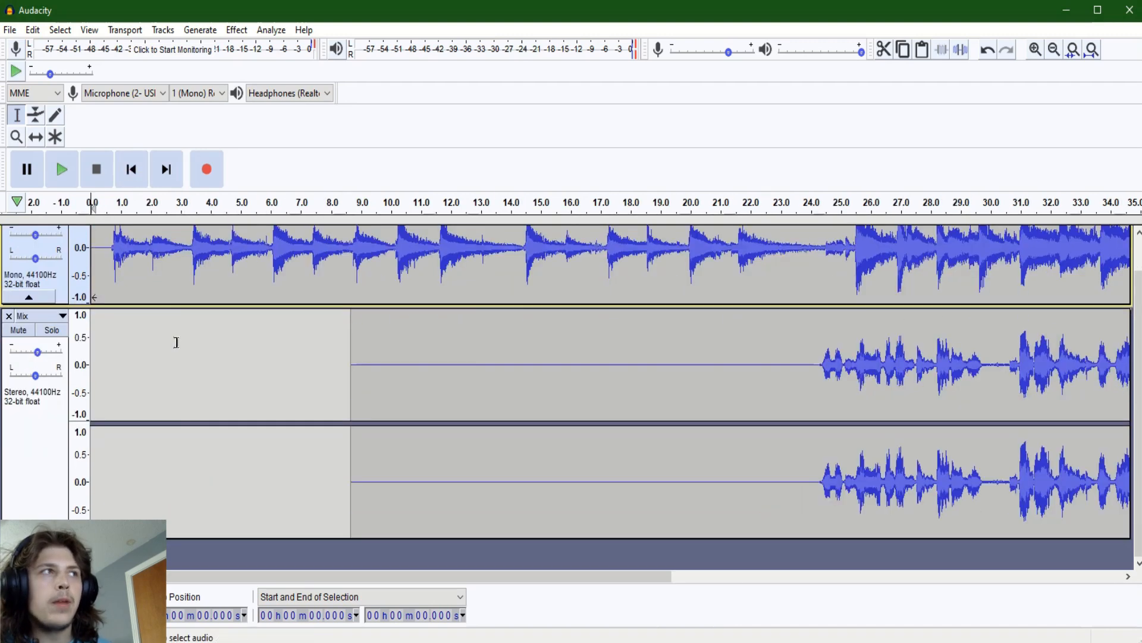
scroll(170, 339, up, 1)
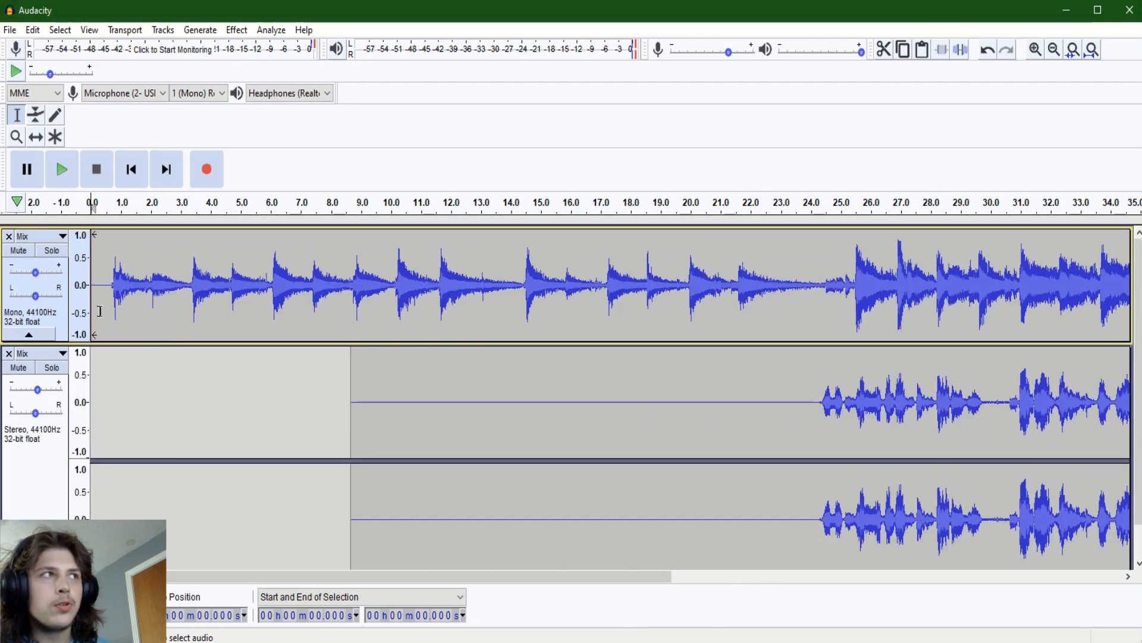
drag(112, 269, 186, 253)
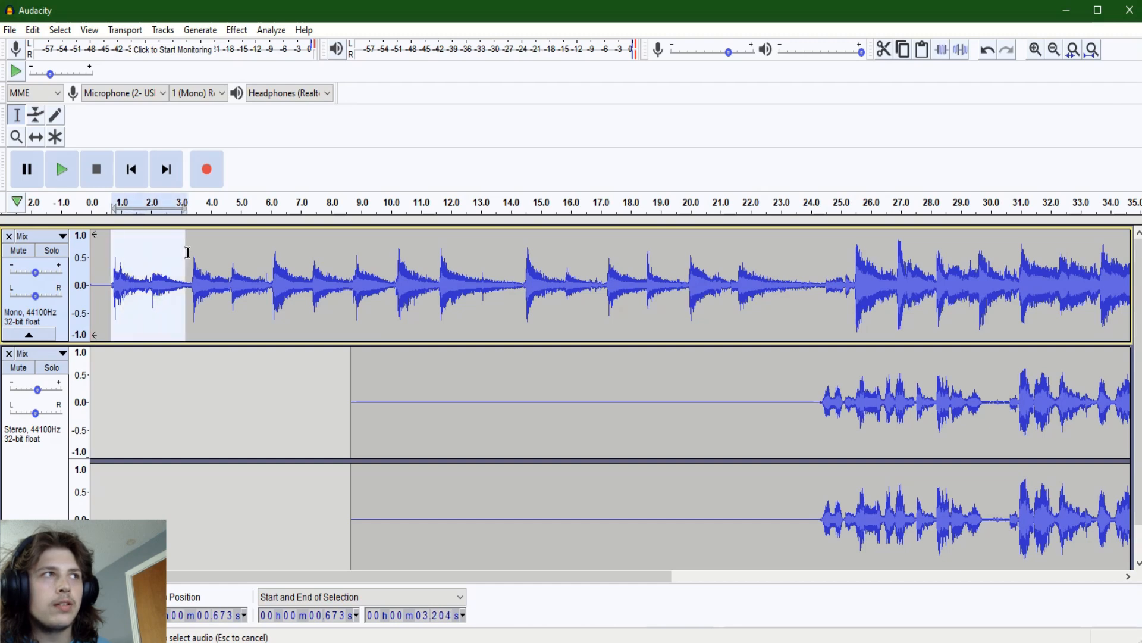
click(52, 250)
click(52, 251)
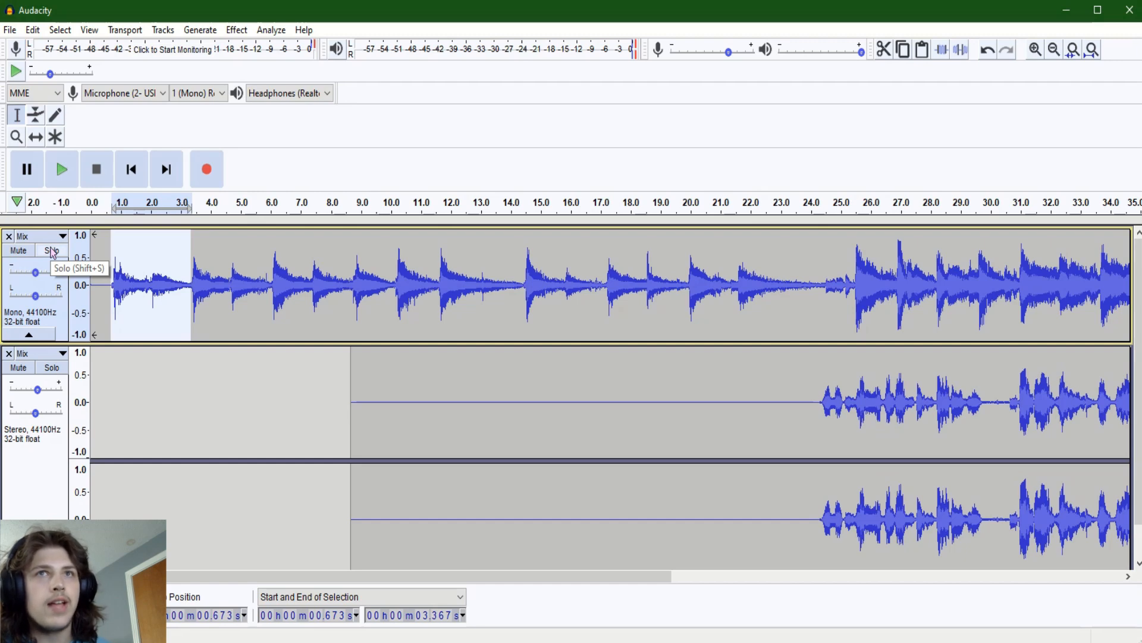
Copy the selected notes to a new stereo track and slow them with Change Tempo, using high quality stretching, to end at about 4 min 30 s.
scroll(125, 289, down, 1)
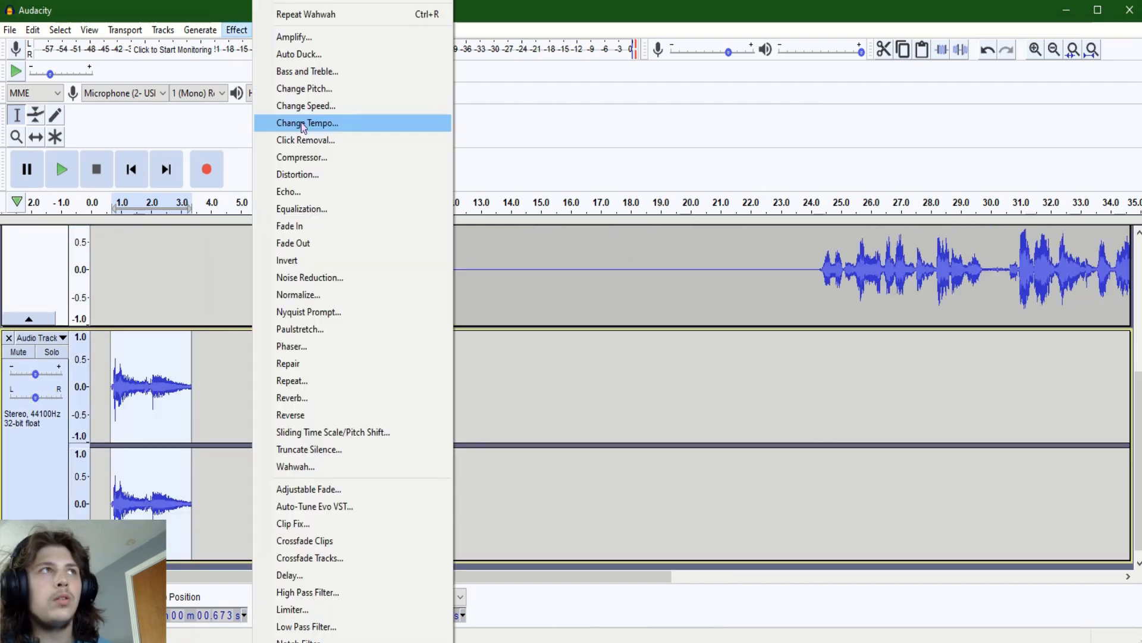
click(304, 122)
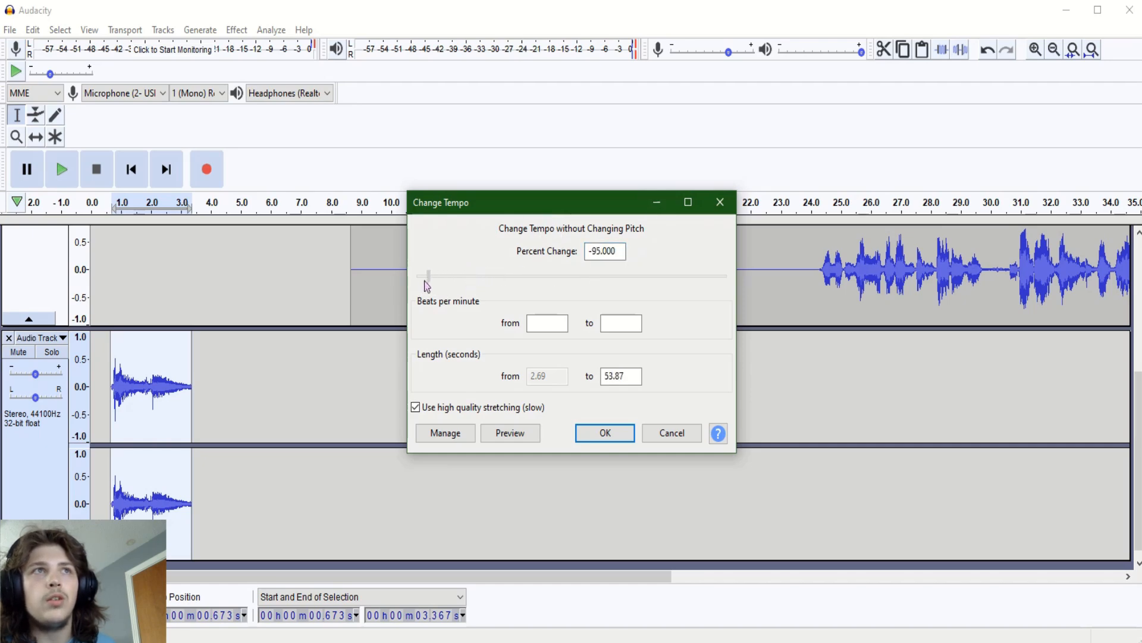
click(595, 435)
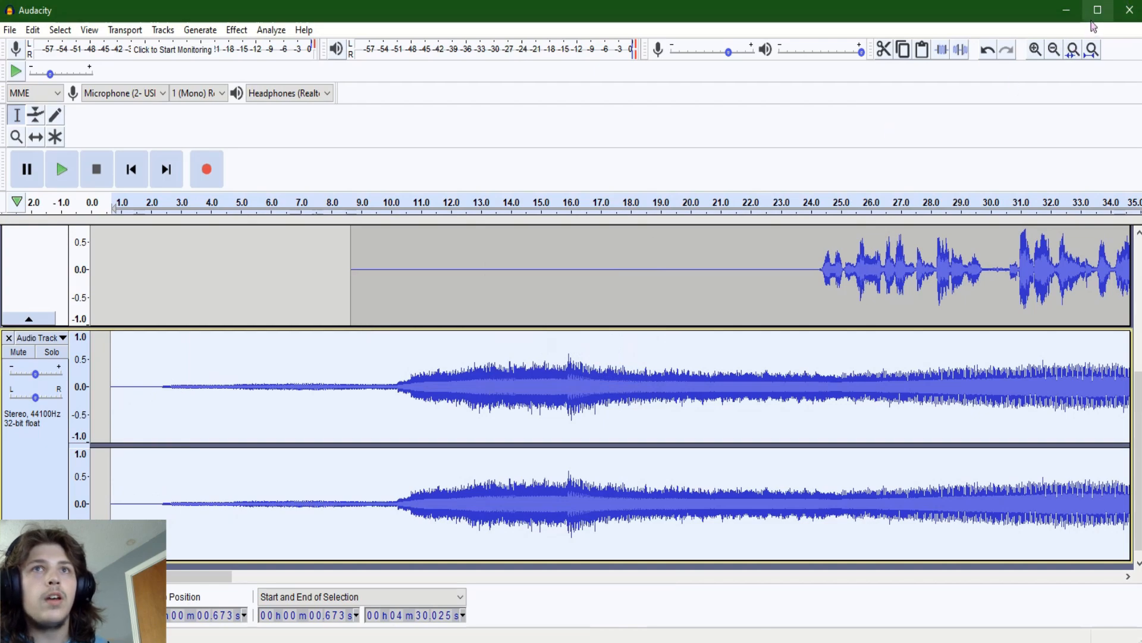
scroll(994, 282, down, 1)
scroll(833, 389, down, 3)
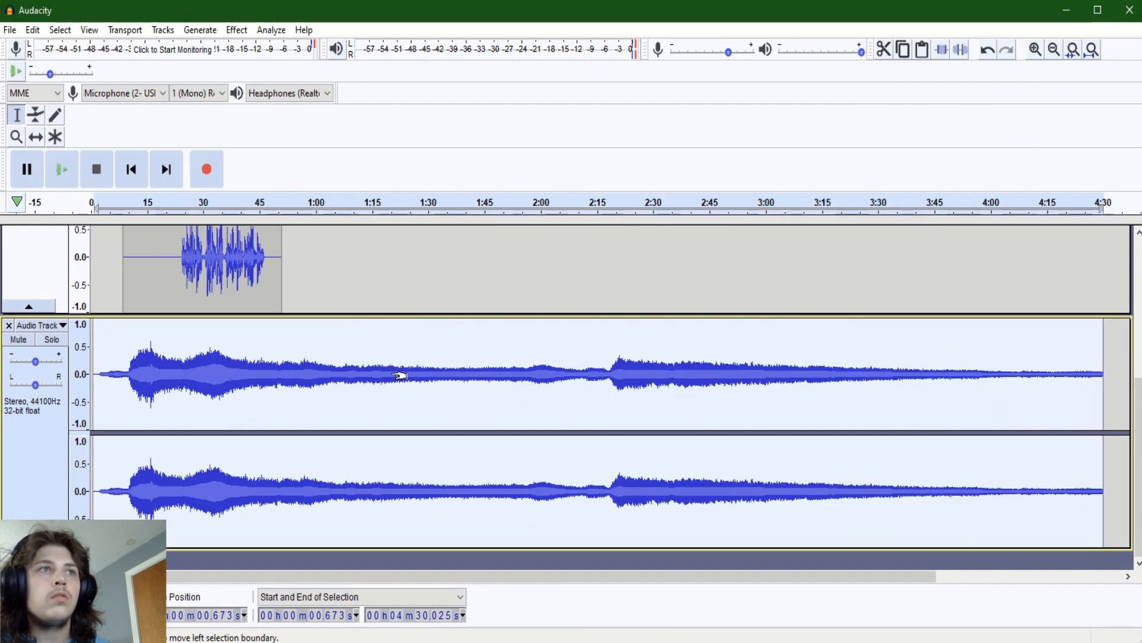
Lower the stretched track's gain to -9.0 dB and play it soloed from about 10 s.
scroll(343, 352, up, 4)
scroll(492, 361, down, 3)
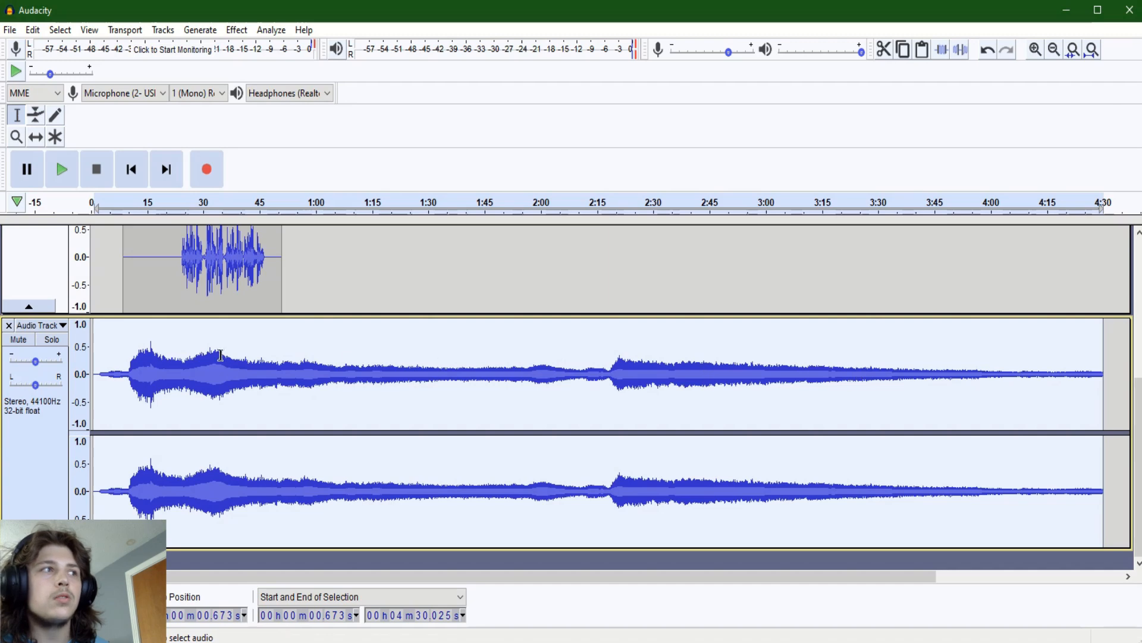
scroll(250, 359, up, 1)
click(129, 417)
drag(35, 374, 29, 375)
key(space)
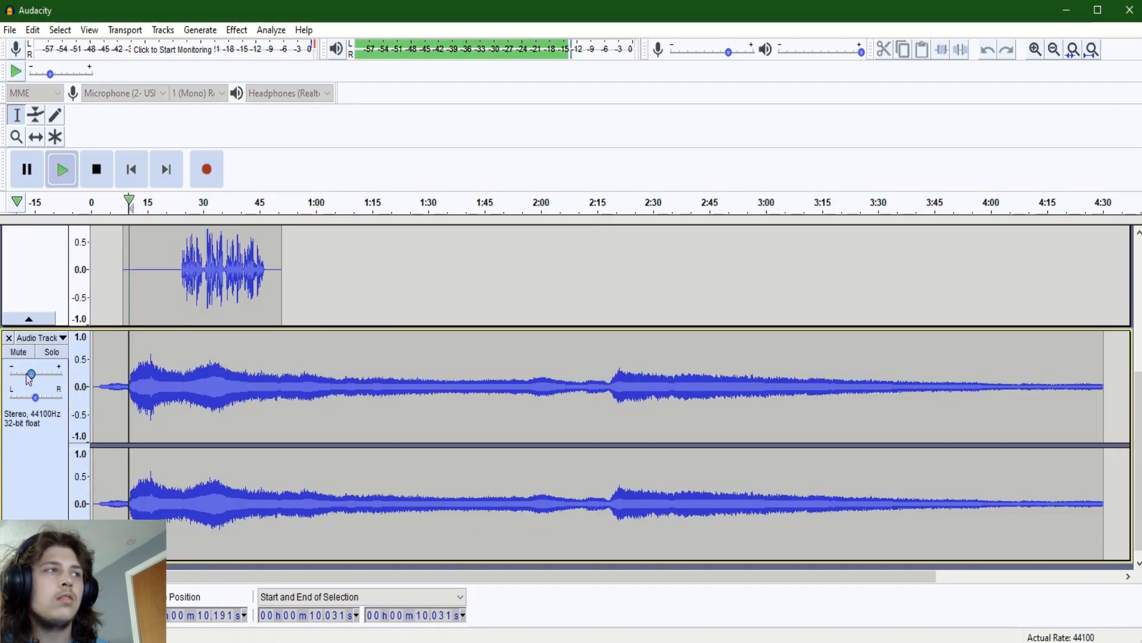
click(36, 337)
click(5, 439)
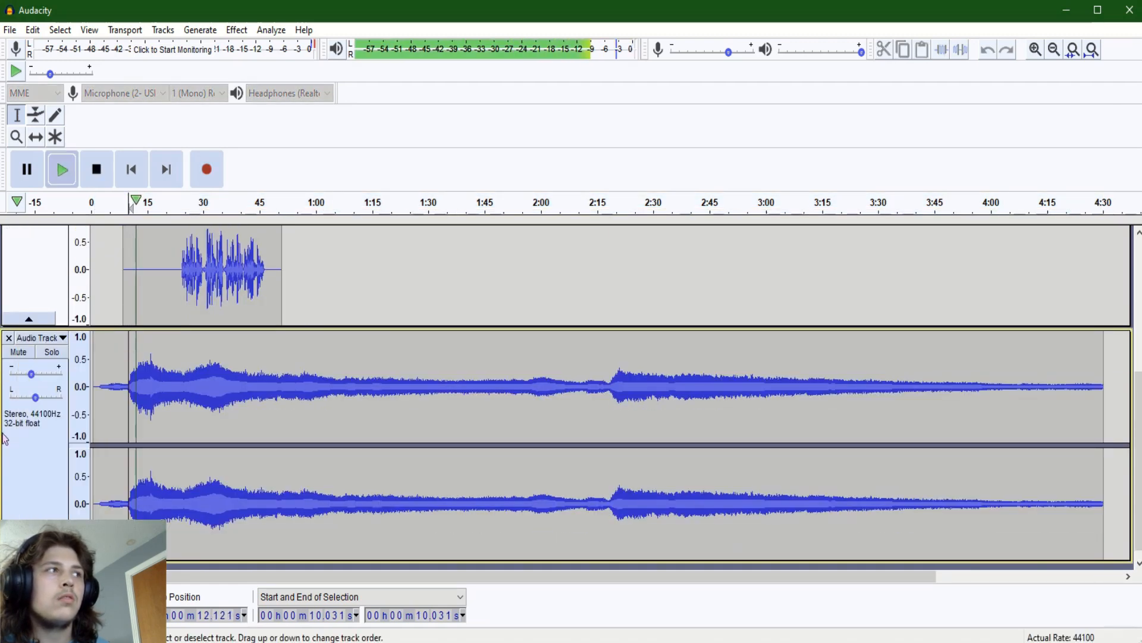
click(4, 439)
mouse_move(33, 375)
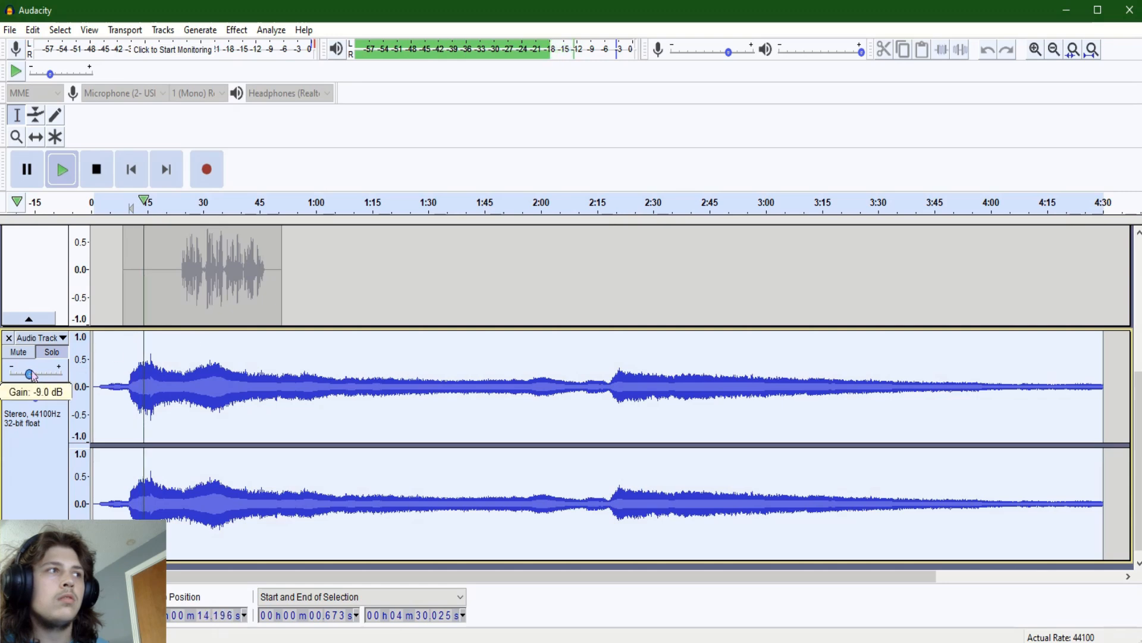
key(space)
Listen to the stretched track from several points, including 32.508 s, 20.434 s and 2 min 15.976 s.
click(199, 379)
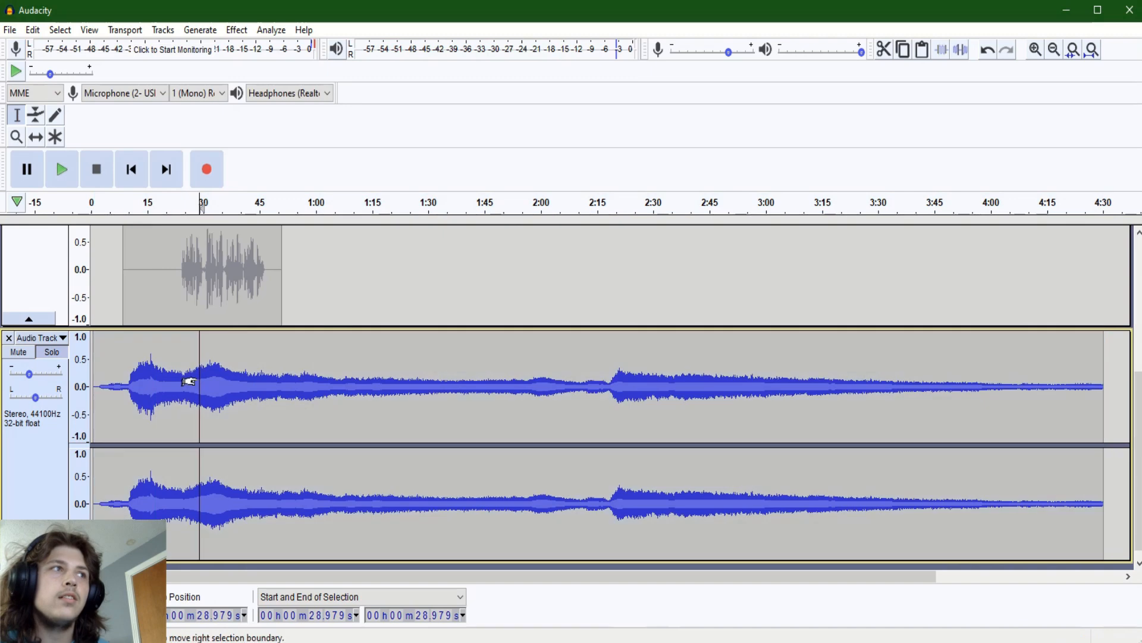
click(213, 376)
key(space)
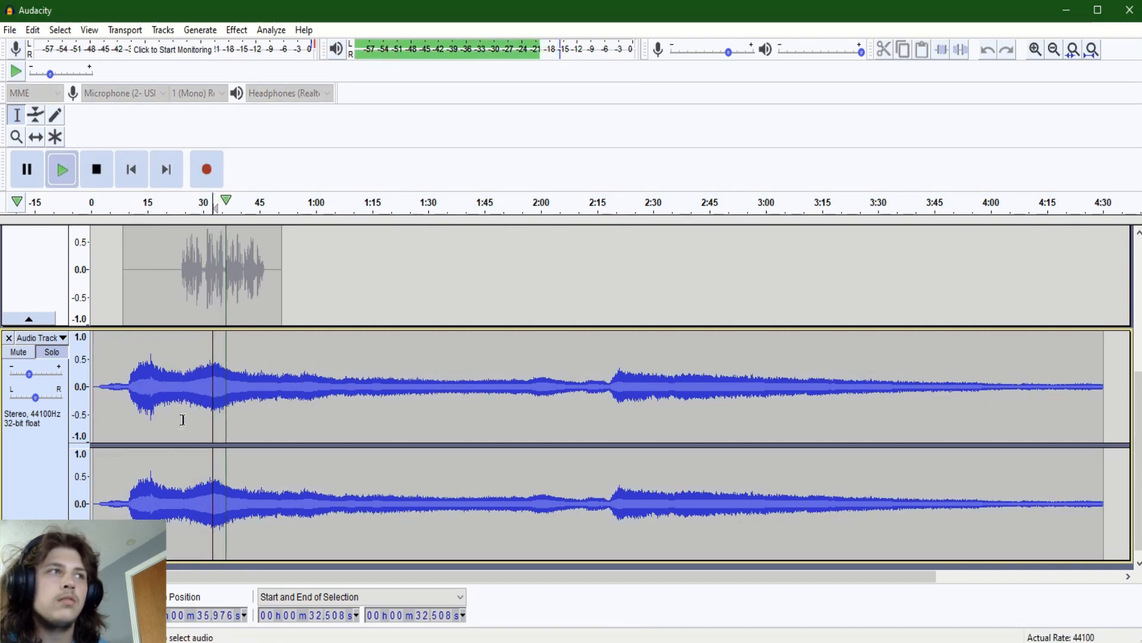
click(168, 390)
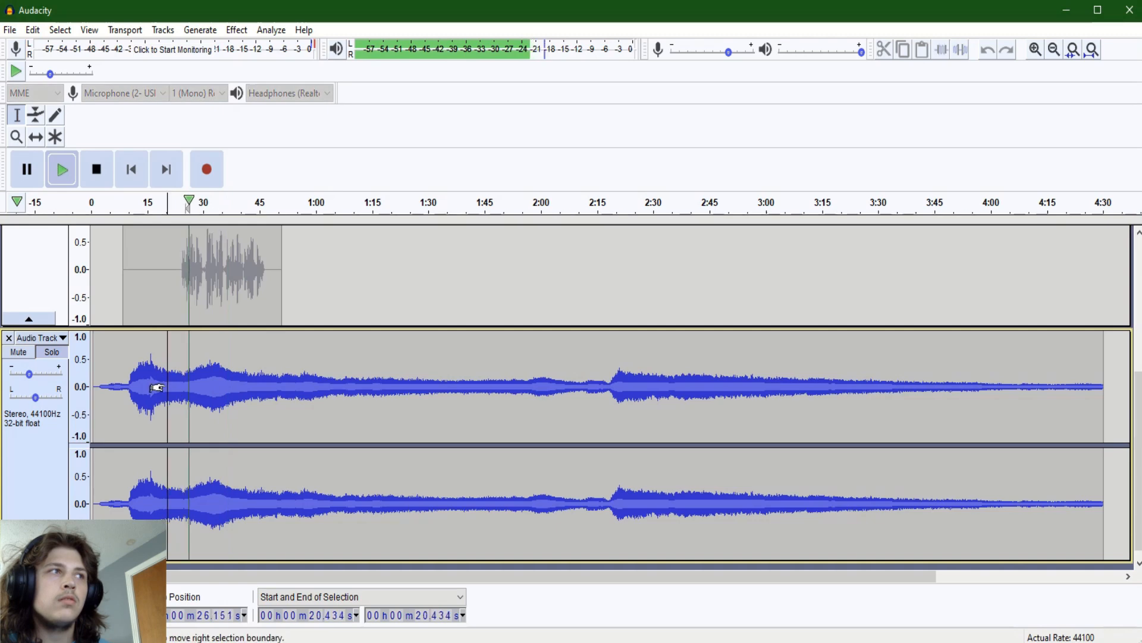
click(254, 378)
click(403, 385)
click(601, 378)
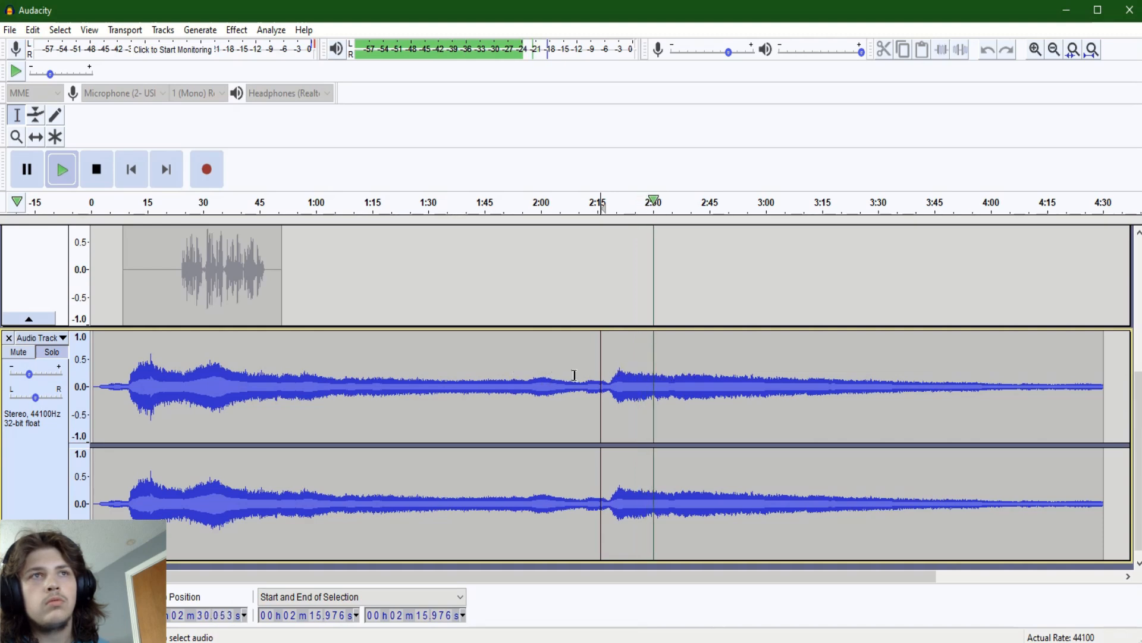
Move the stretched audio between 1 min 9.660 s and 2 min 39.196 s to a new stereo track, removing the original stretched track.
drag(688, 381, 351, 390)
key(space)
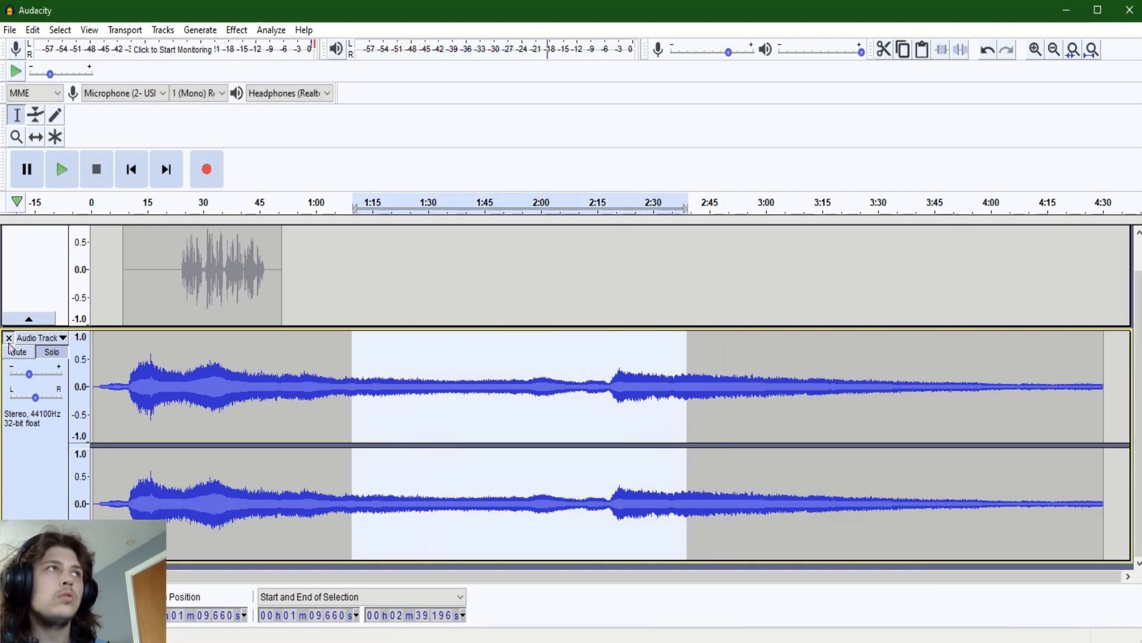
click(9, 338)
click(163, 30)
mouse_move(186, 46)
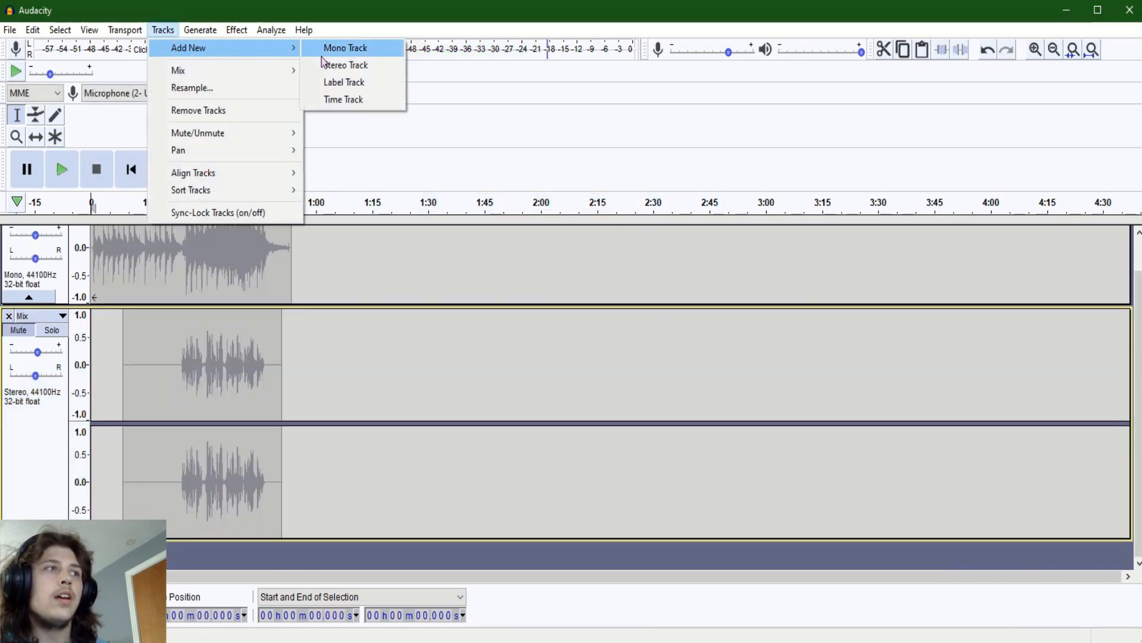
click(341, 64)
key(ctrl+v)
Select both Mix tracks and mix and render them into a single stereo track.
scroll(186, 357, up, 5)
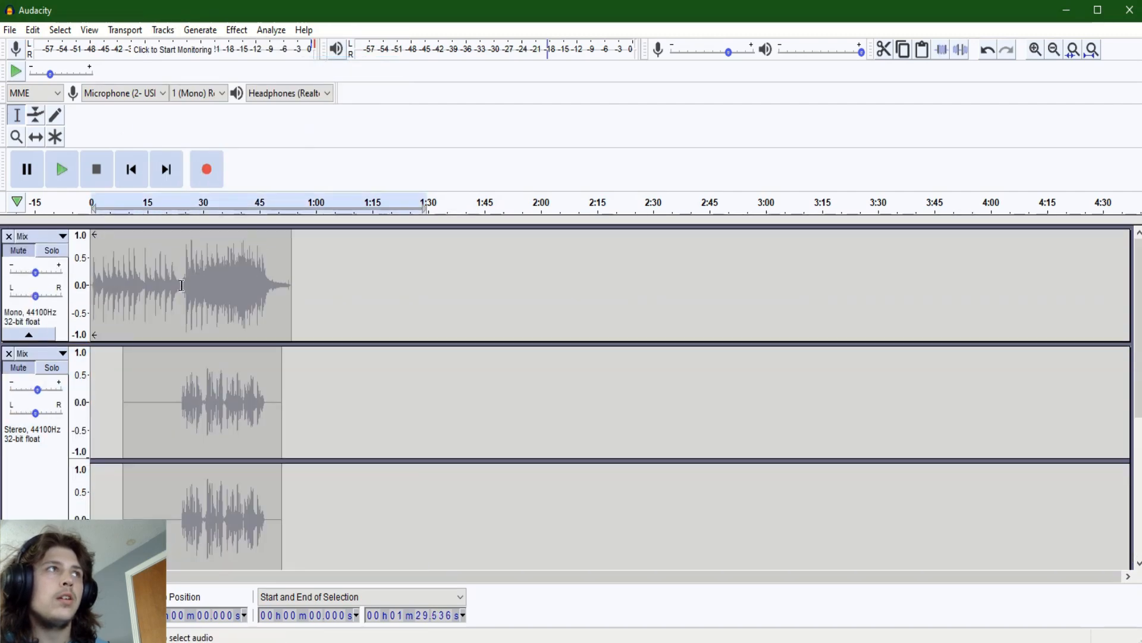
scroll(195, 322, down, 3)
click(140, 169)
scroll(292, 303, up, 3)
drag(337, 307, 195, 357)
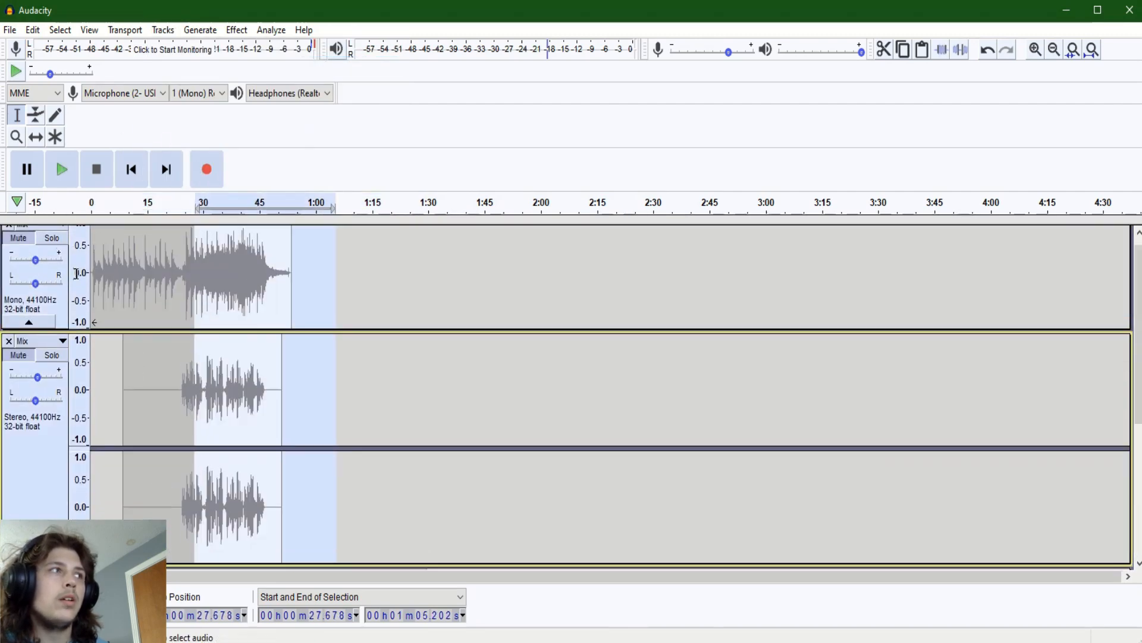
mouse_move(37, 379)
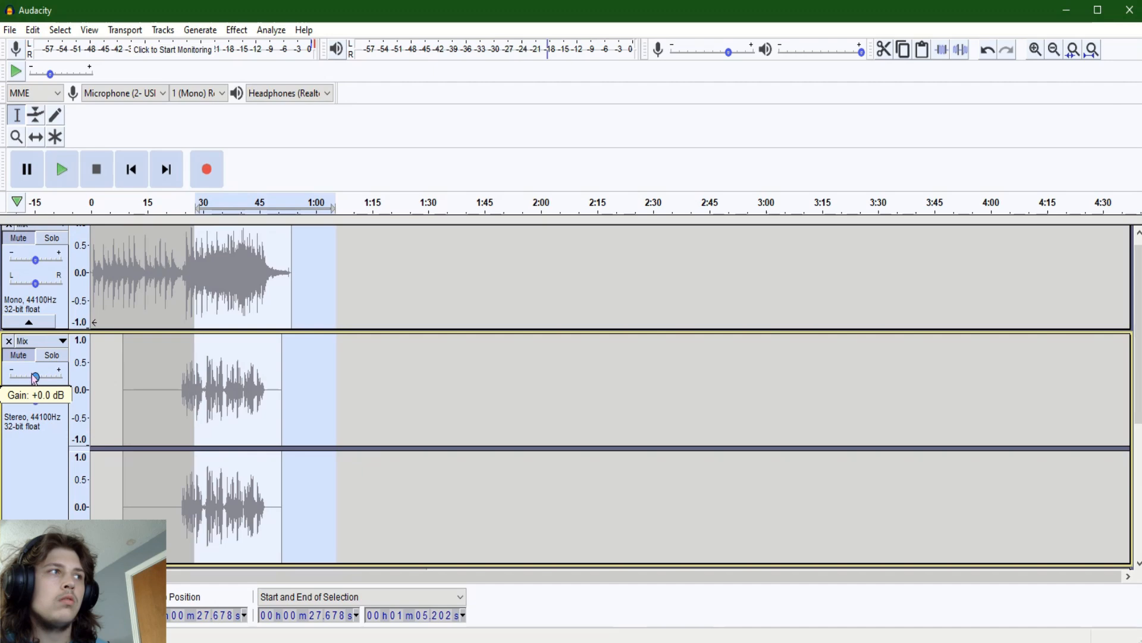
click(162, 30)
mouse_move(178, 69)
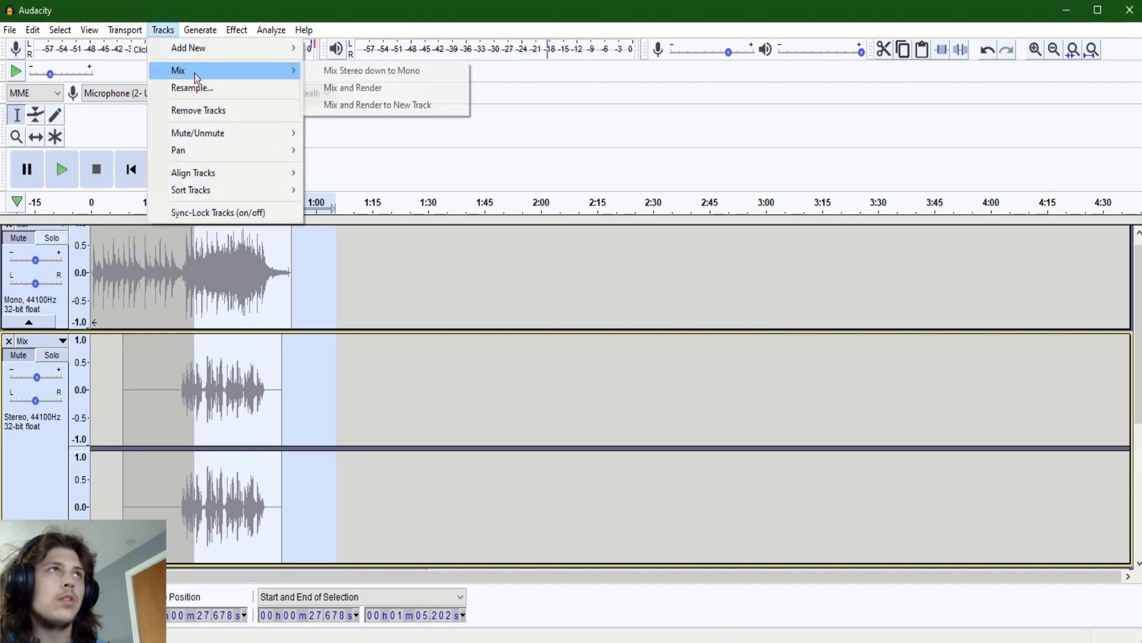
click(357, 88)
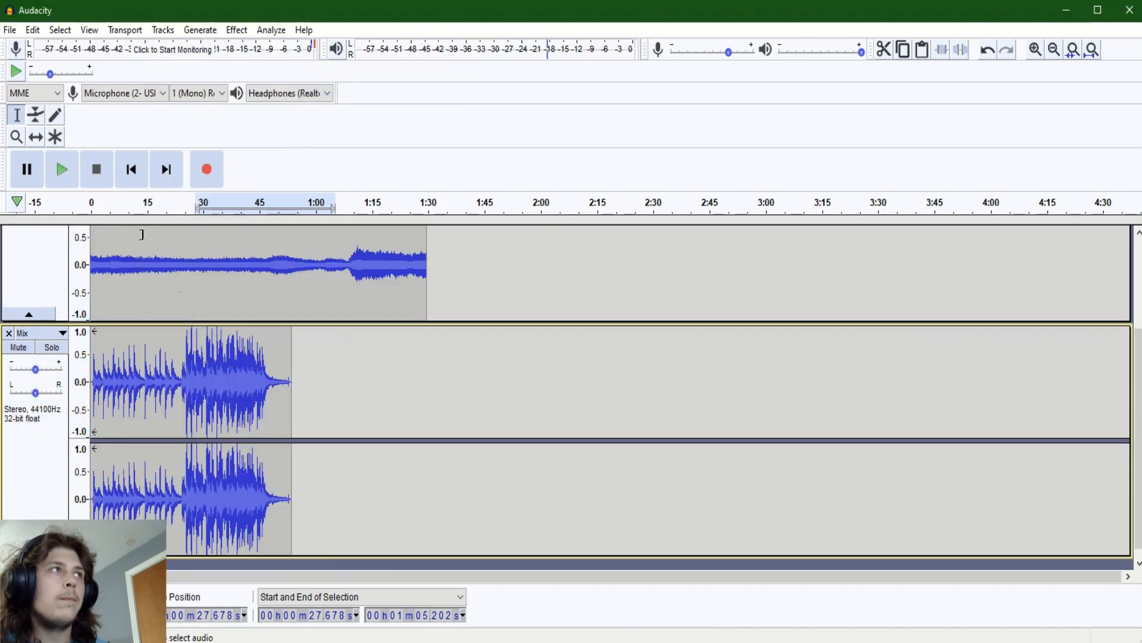
Shift the rendered Mix clip so its end lines up with the end of the stretched clip at about 1 min 30 s.
click(131, 169)
click(37, 138)
drag(119, 357, 253, 357)
scroll(349, 261, up, 3)
Play the stretched track soloed from 1 min 5.945 s, stop it, and replay it from the swell at 1 min 8.731 s.
click(339, 261)
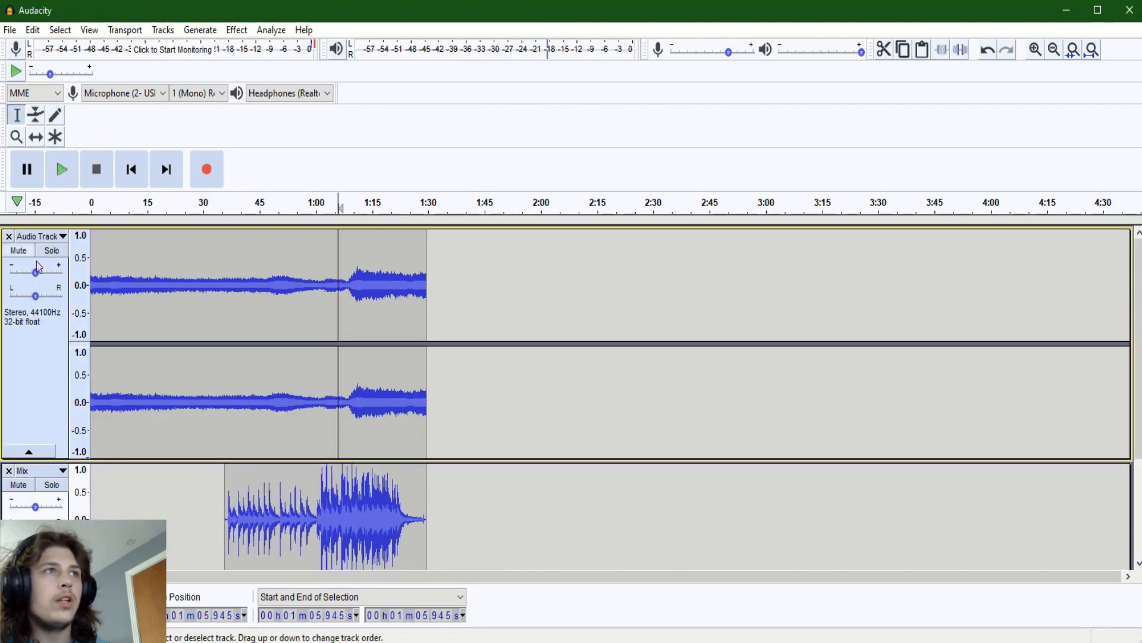
key(space)
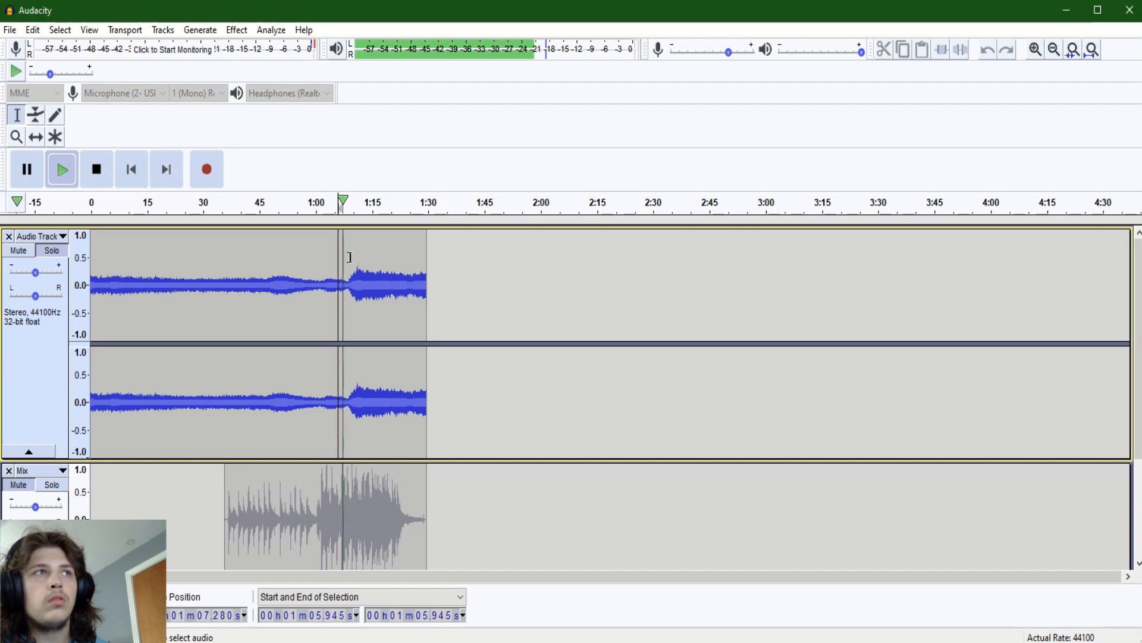
key(space)
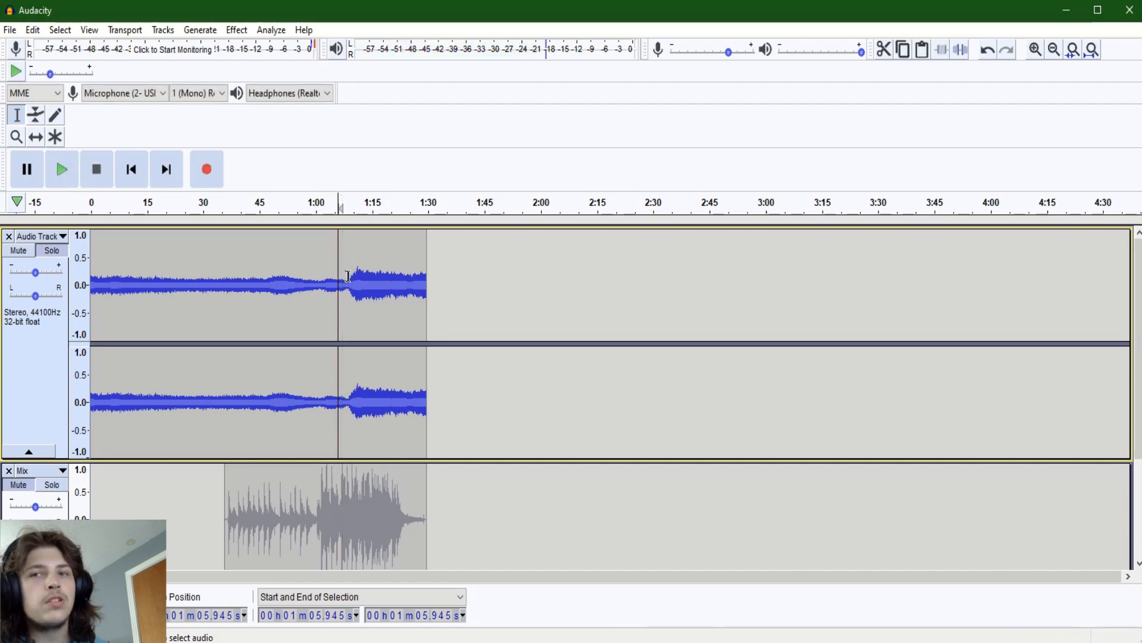
click(348, 275)
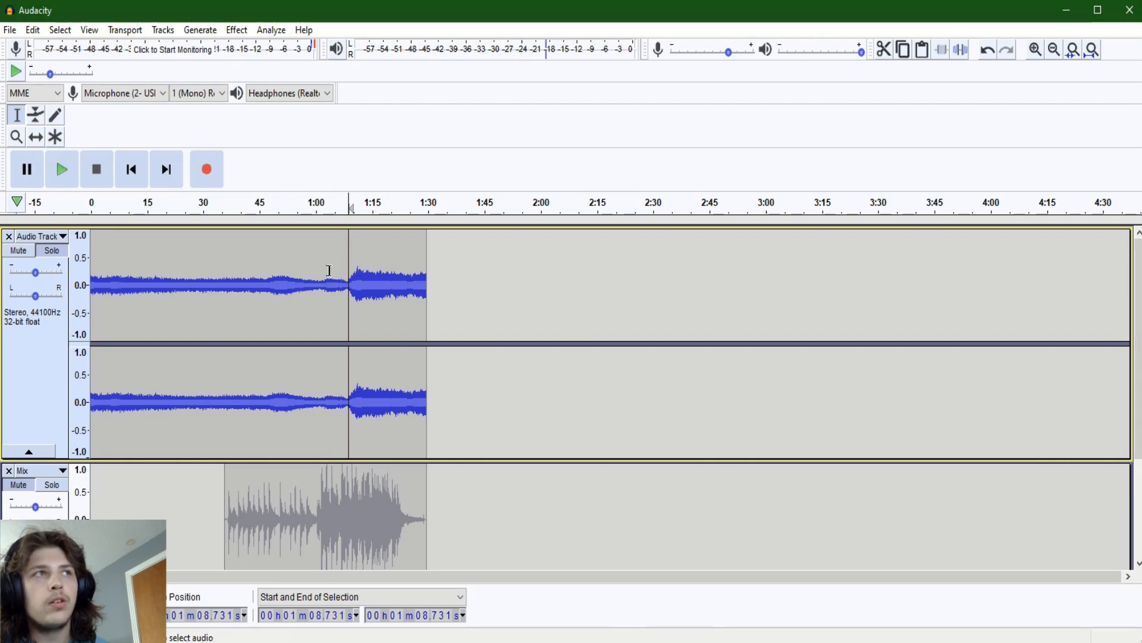
key(space)
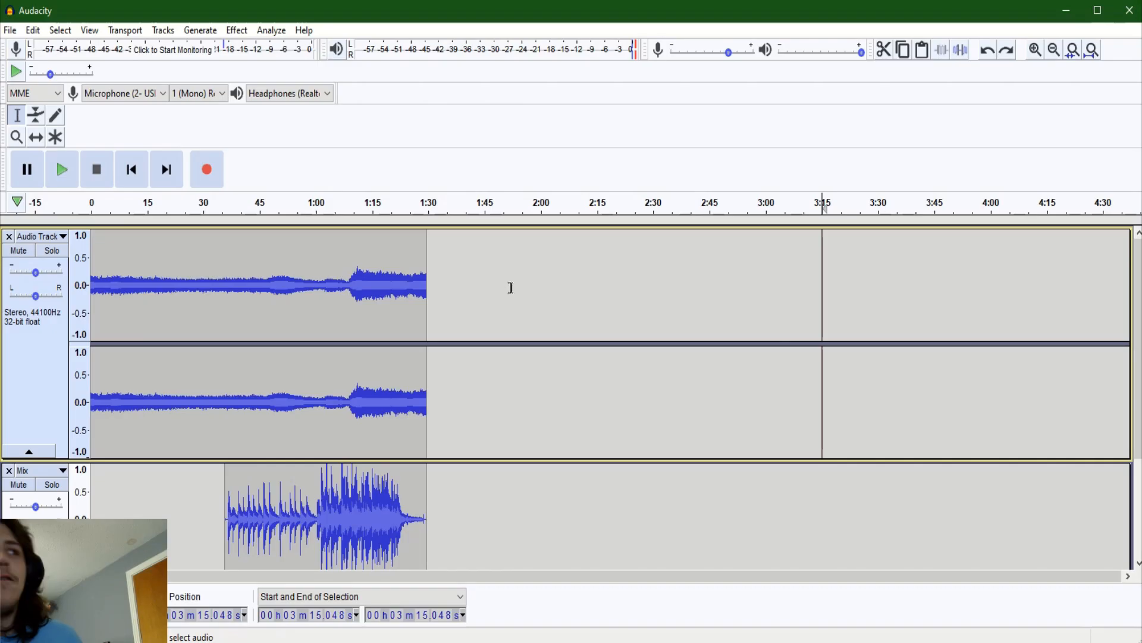
Play the stretched track and the Mix track together from 1 min 8.731 s and stop playback.
scroll(369, 321, down, 5)
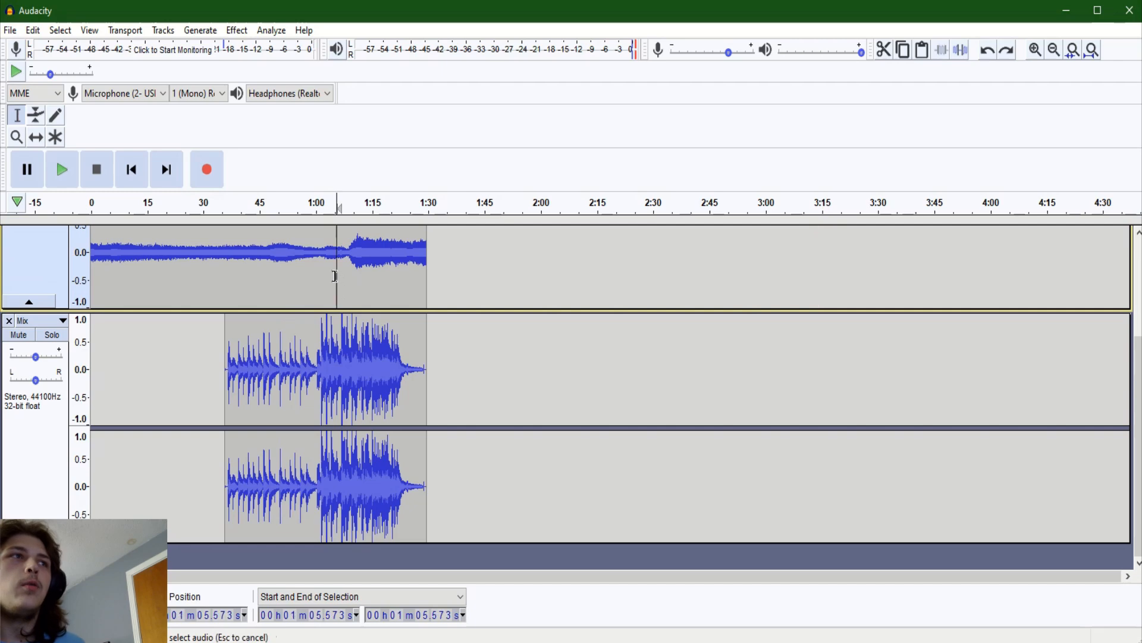
scroll(334, 276, up, 5)
scroll(322, 374, up, 1)
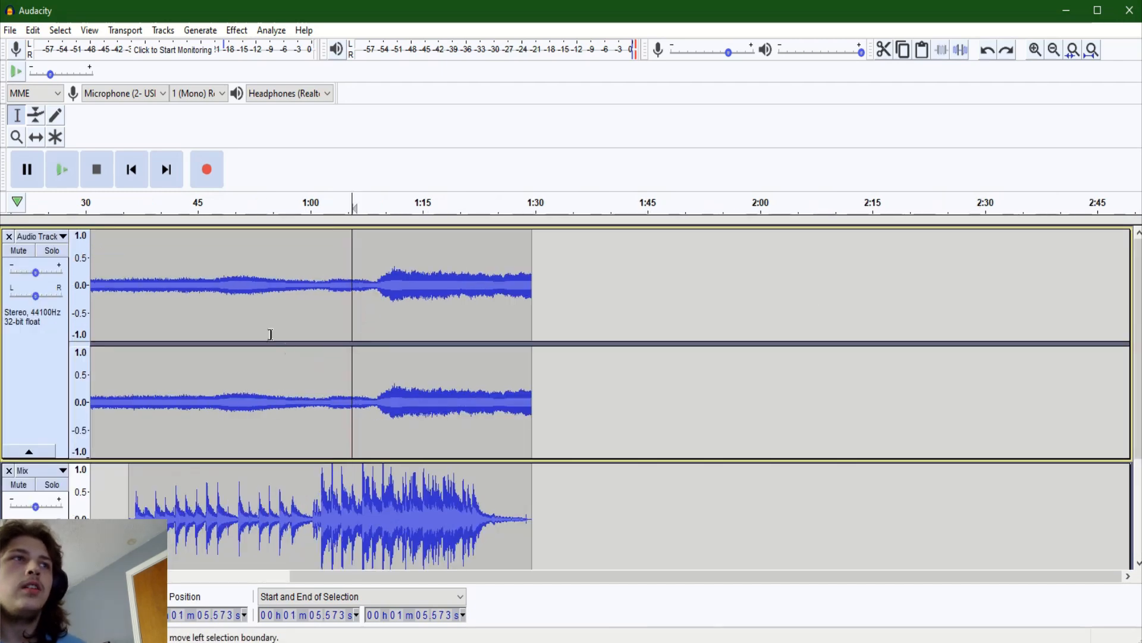
click(376, 270)
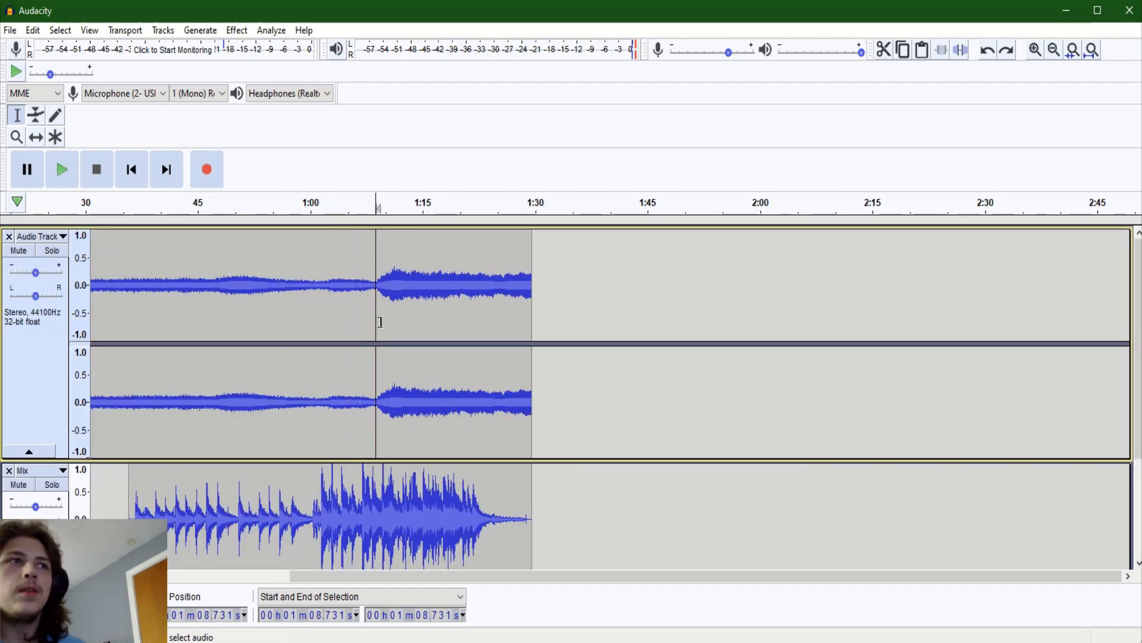
key(space)
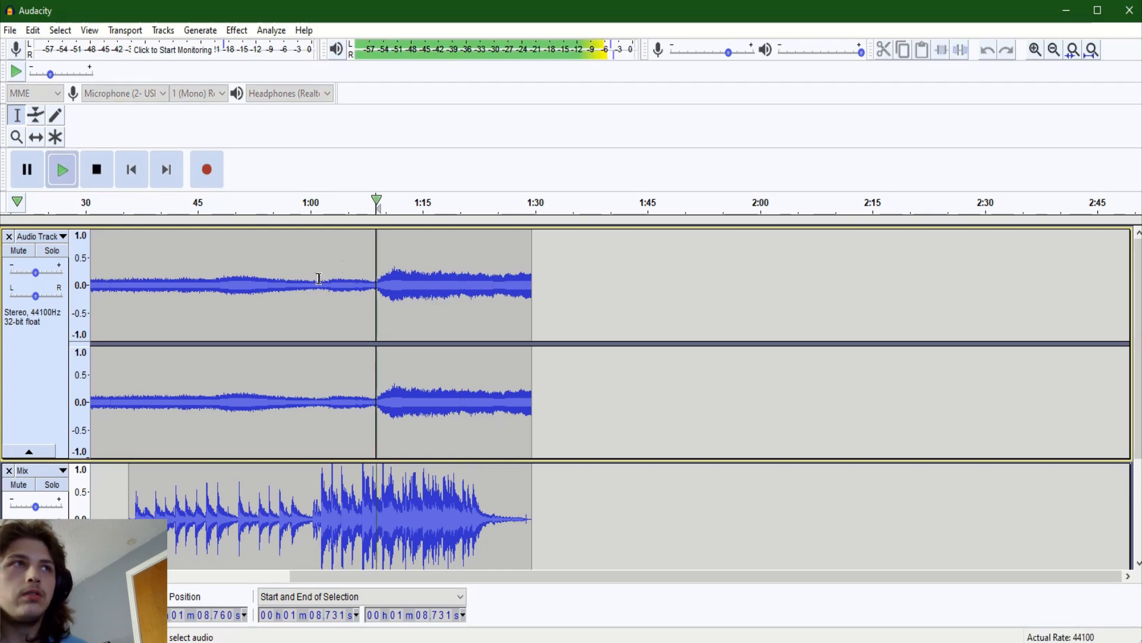
key(space)
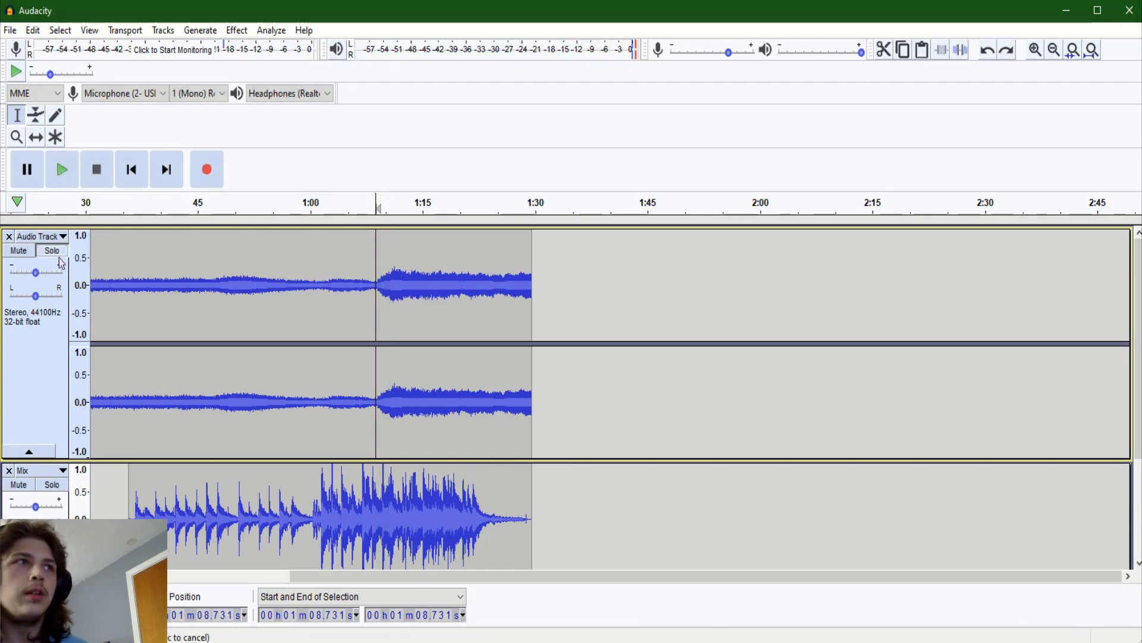
Compare the tracks by playing each one soloed: the stretched track from 1 min 8.731 s and the Mix from about 1 min 20 s.
click(52, 251)
key(space)
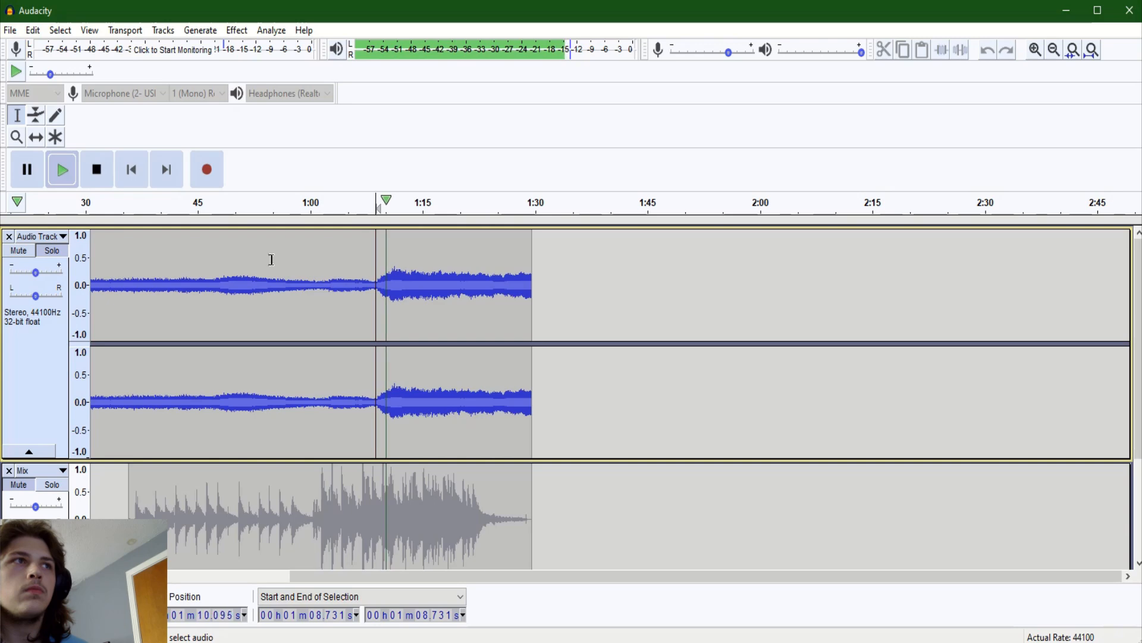
key(space)
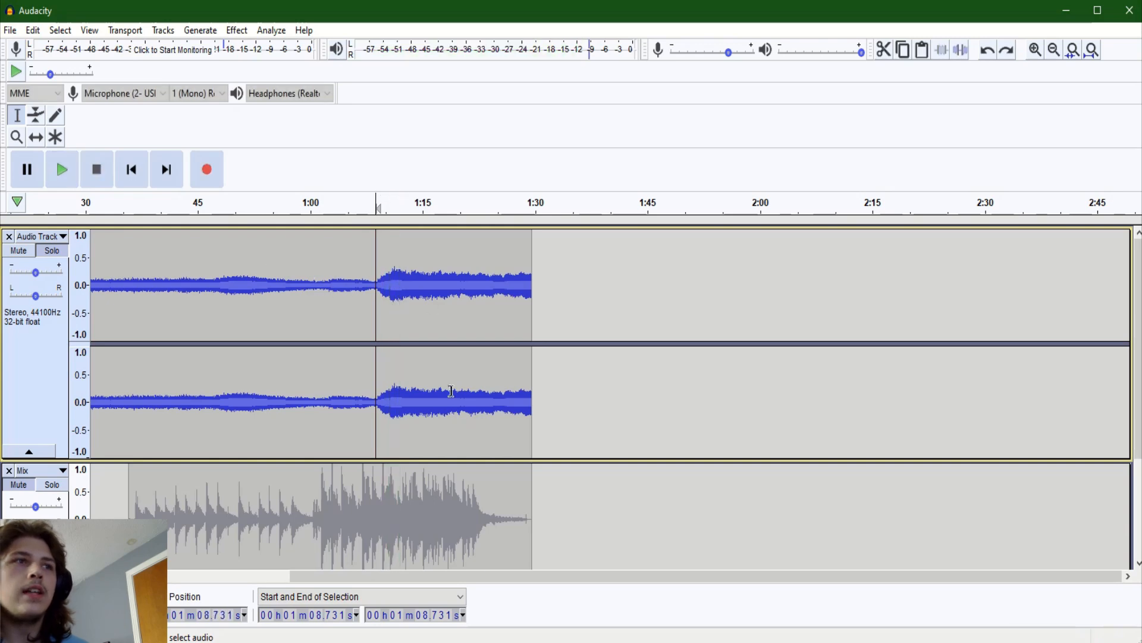
click(452, 506)
click(51, 349)
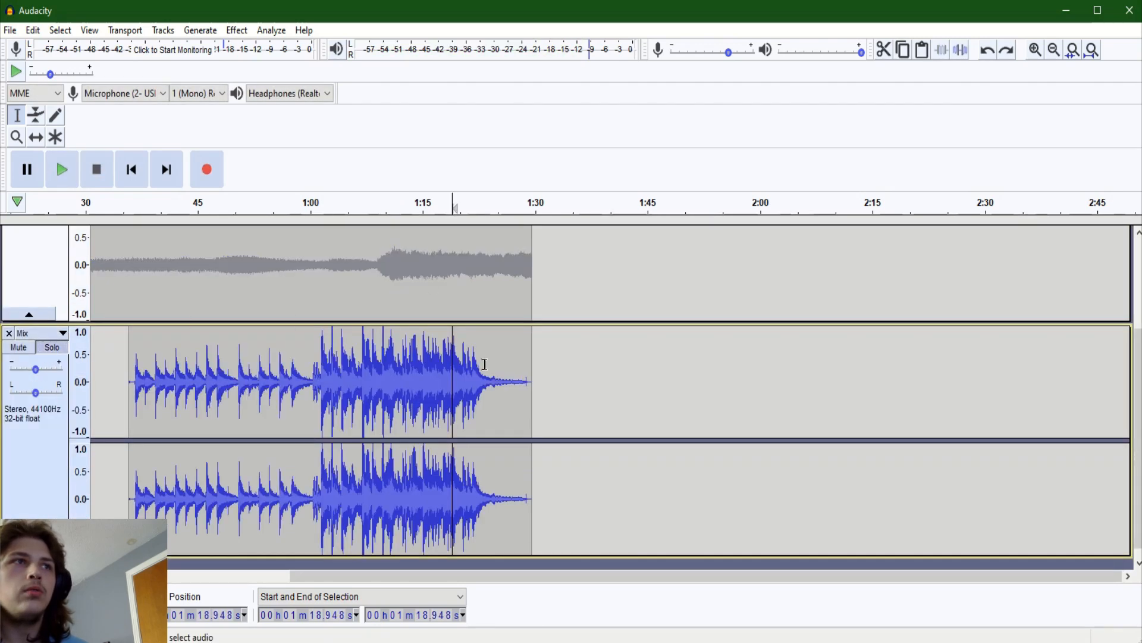
click(460, 367)
key(space)
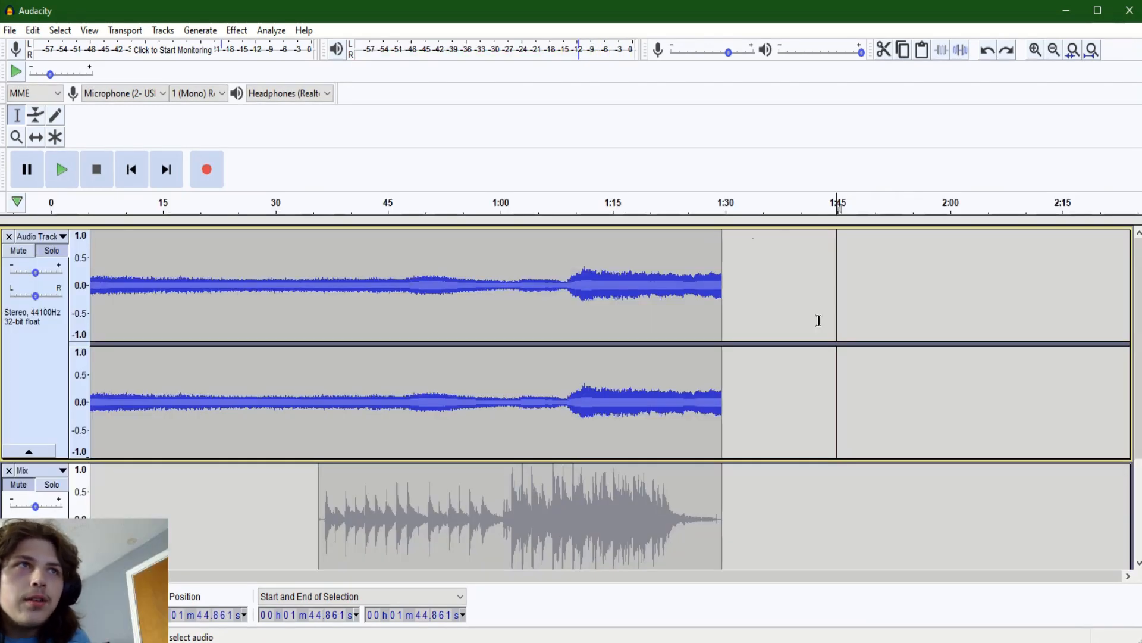
Turn off solo on the stretched track and place the cursor in its swell at 1 min 10.031 s.
click(553, 293)
click(48, 251)
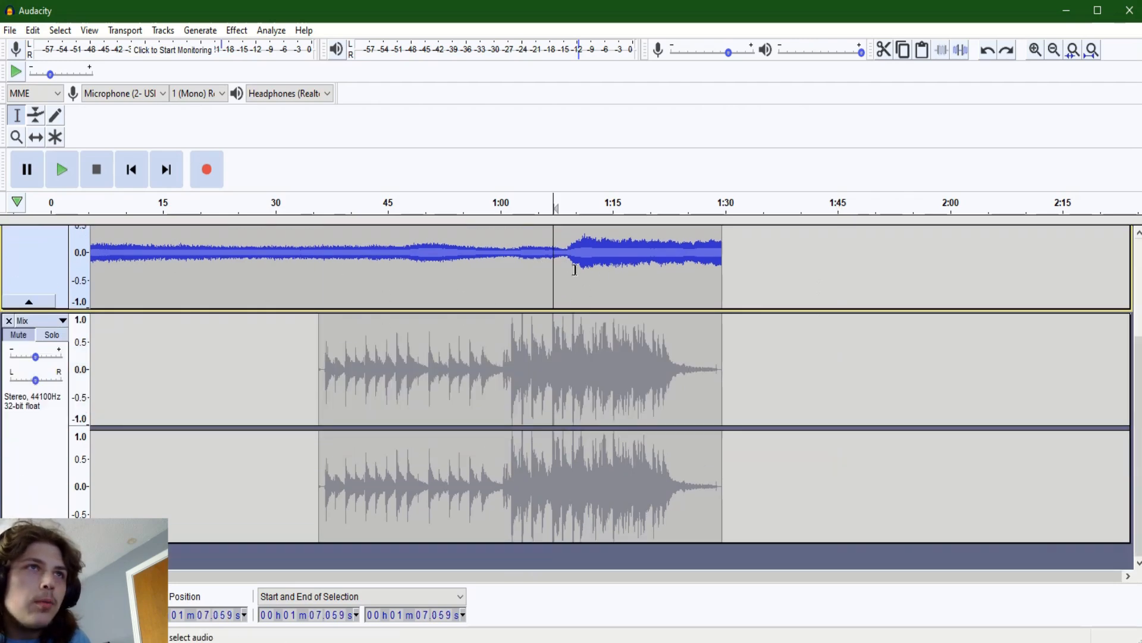
click(565, 316)
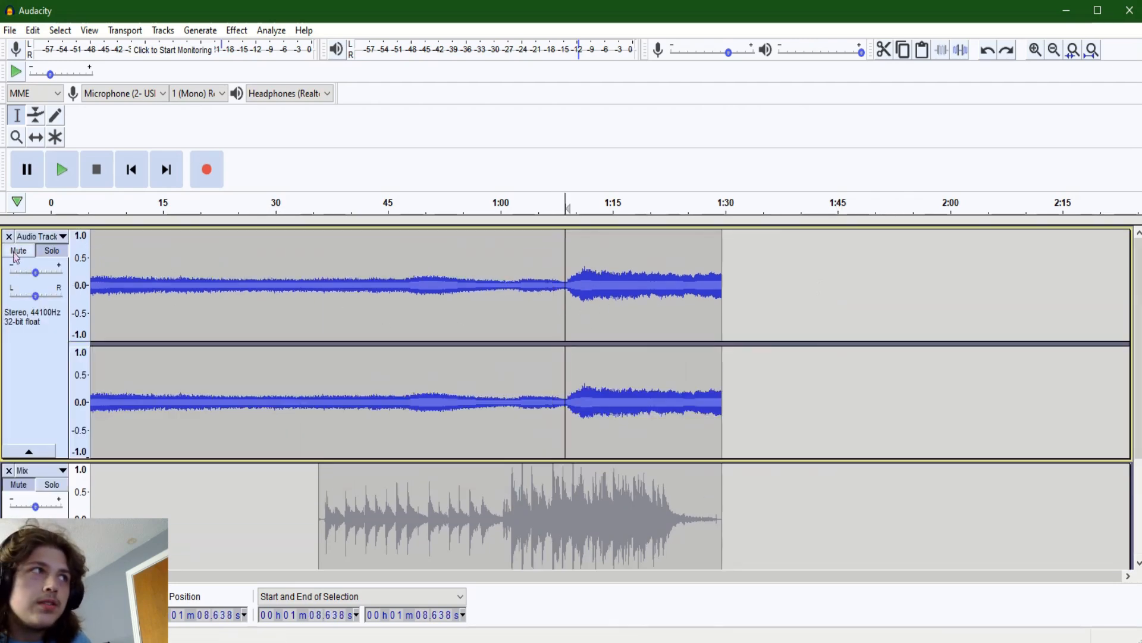
click(51, 251)
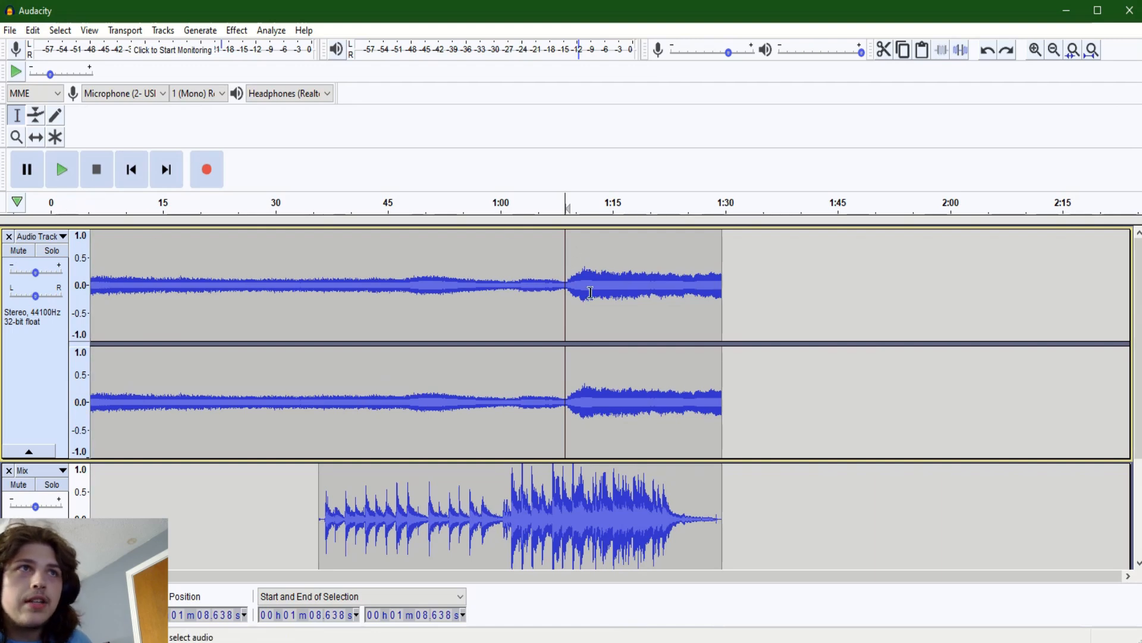
click(576, 282)
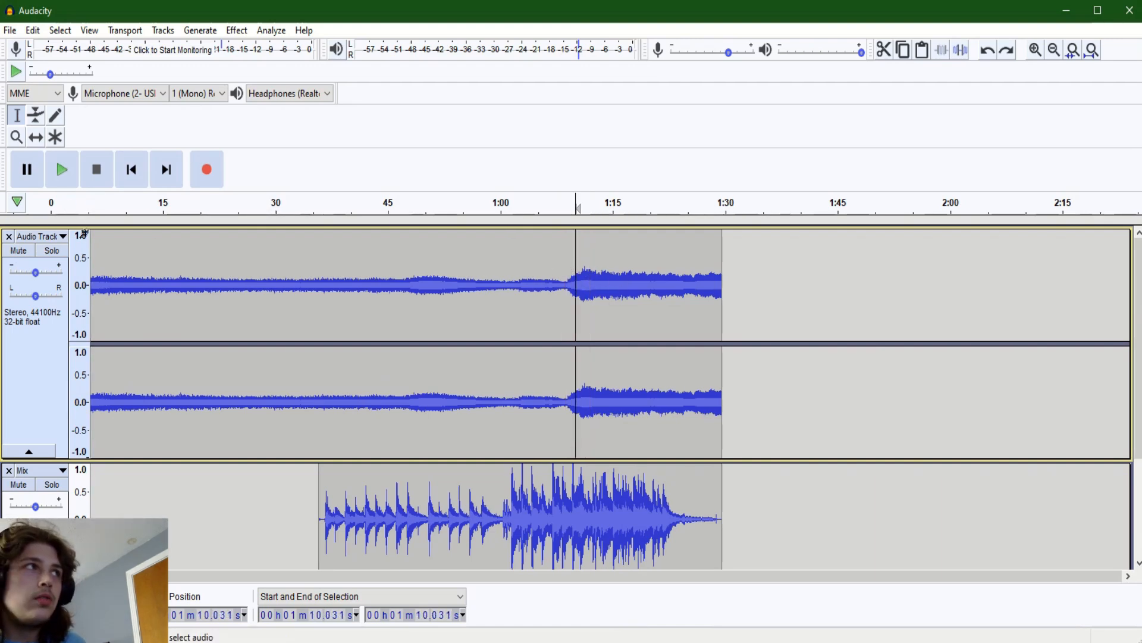
Shift the stretched clip about 16 s later so it ends at about 1 min 45 s, beyond the end of the Mix.
click(36, 138)
drag(666, 288, 785, 288)
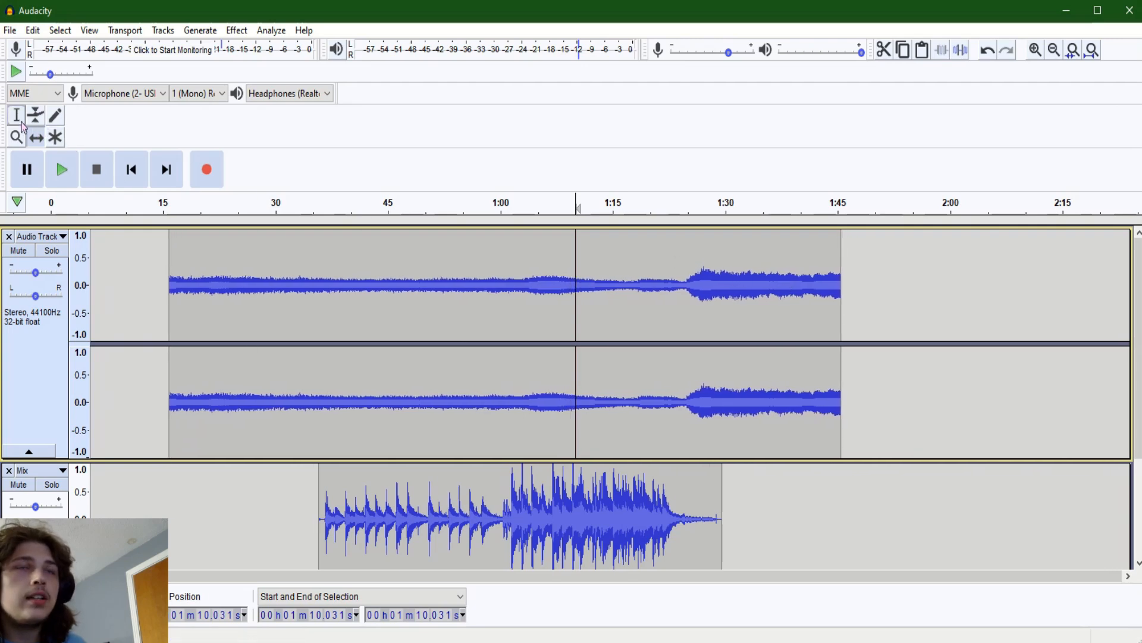
ctrl+scroll(653, 367, up, 2)
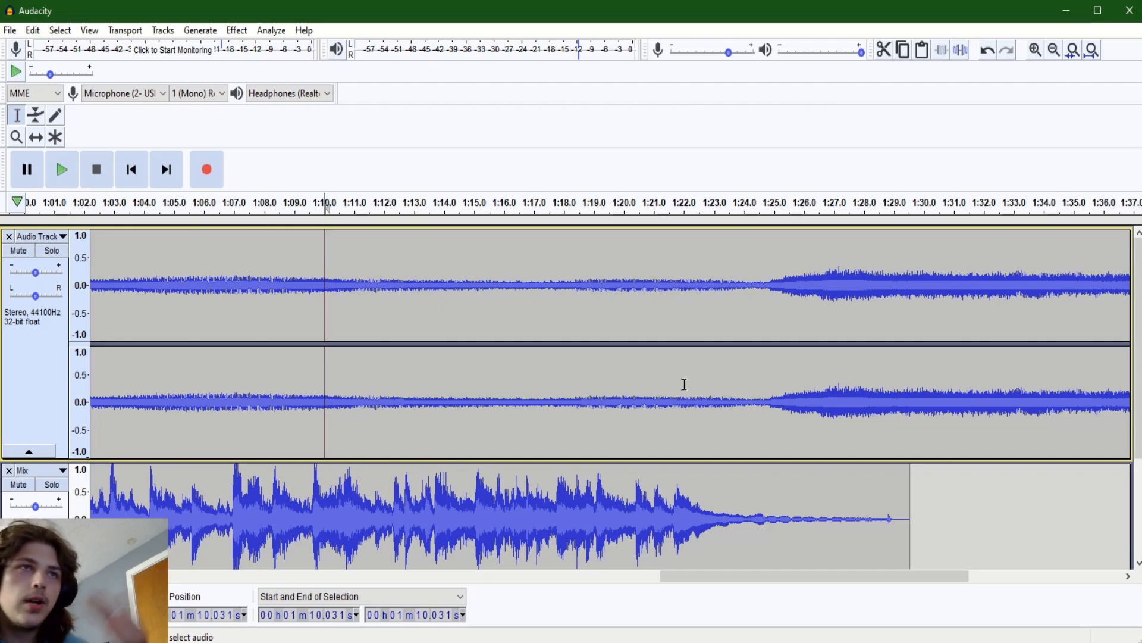
Play both tracks together from 1 min 26.727 s and from 1 min 7.918 s, stopping playback each time.
scroll(708, 388, down, 3)
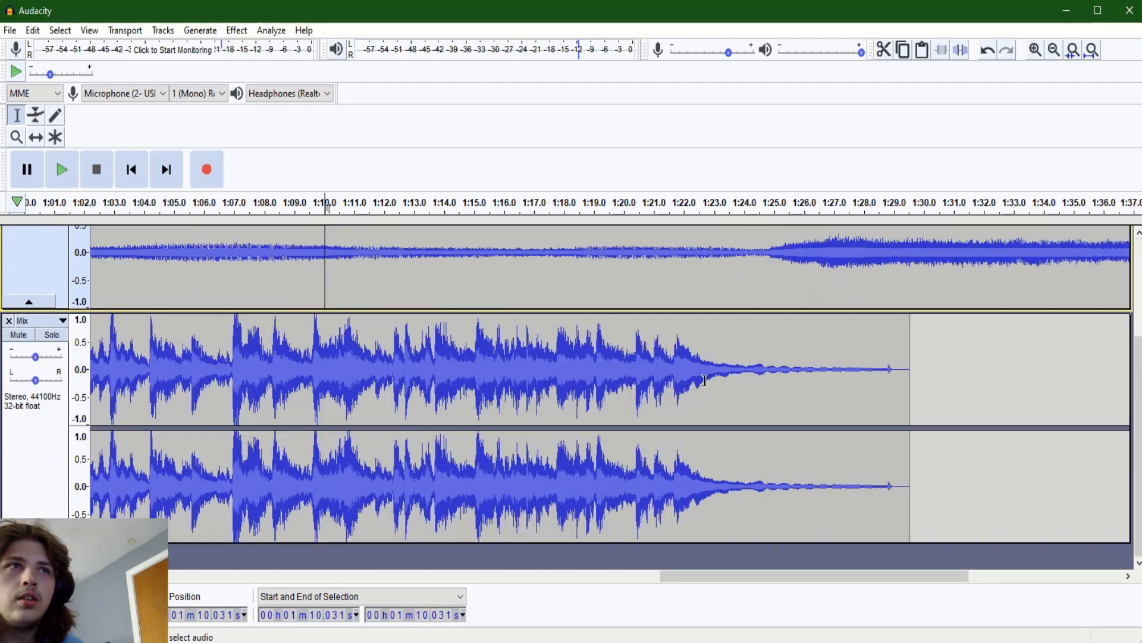
scroll(711, 388, up, 3)
click(833, 354)
key(space)
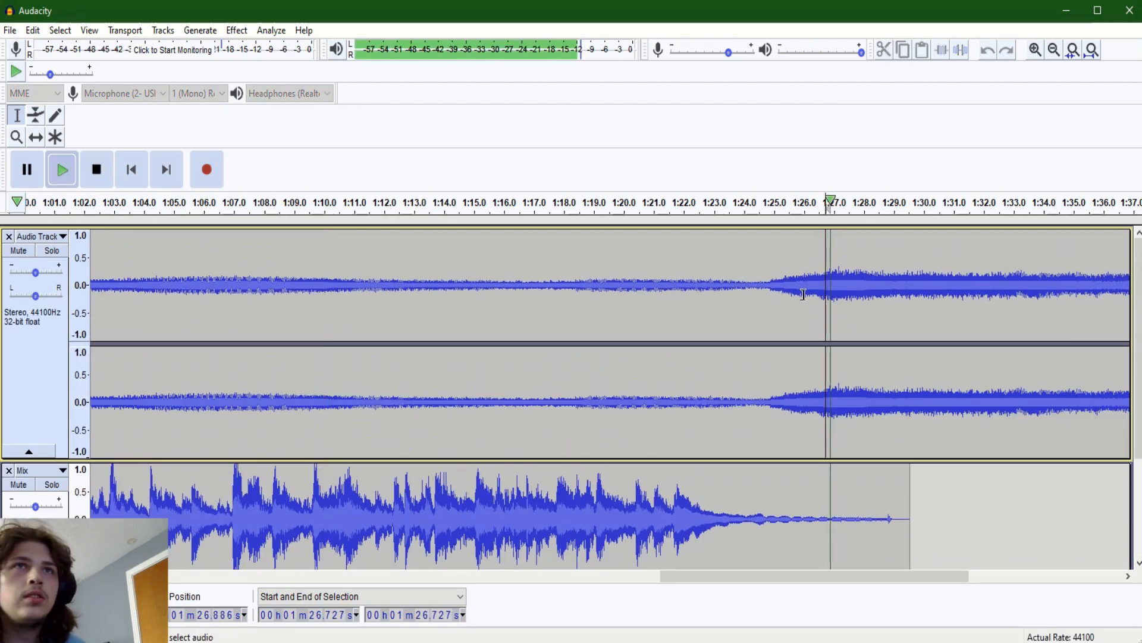
key(space)
click(262, 304)
key(space)
key(space)
Solo the stretched track, play it from 1 min 7.918 s and stop playback.
click(52, 251)
key(space)
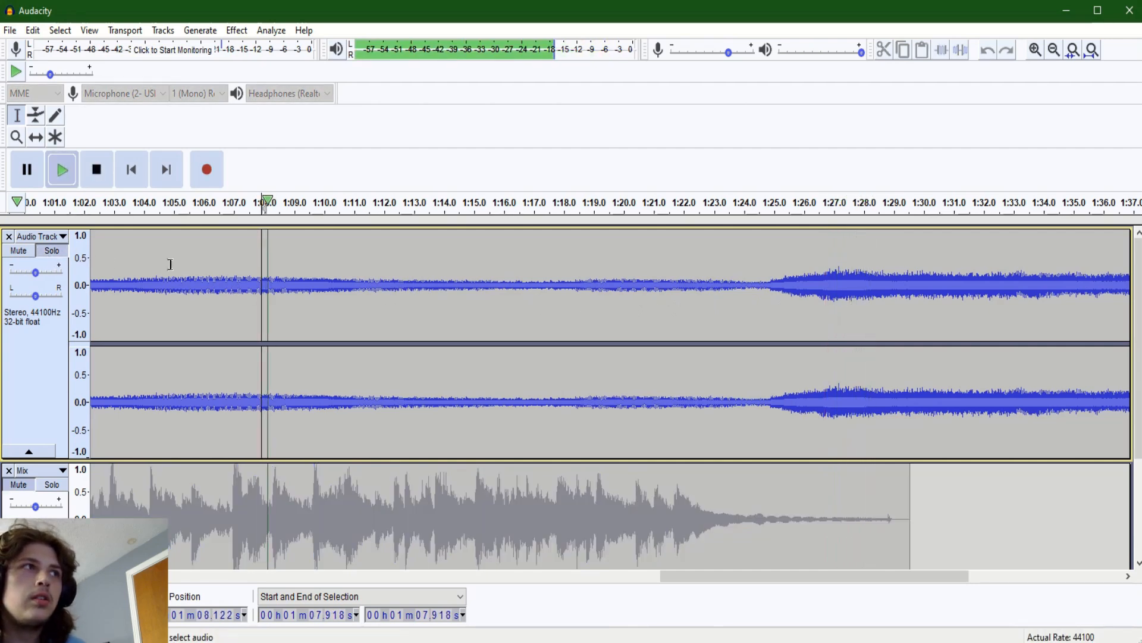
scroll(278, 273, left, 3)
key(space)
Audition short passages at three other points of the soloed stretched track, stopping playback after each.
click(976, 254)
key(space)
key(space)
drag(332, 291, 329, 290)
key(space)
key(space)
click(351, 284)
key(space)
key(space)
Place the cursor in the stretched track at 33.808 s, just before the Mix begins.
scroll(230, 334, left, 10)
click(141, 166)
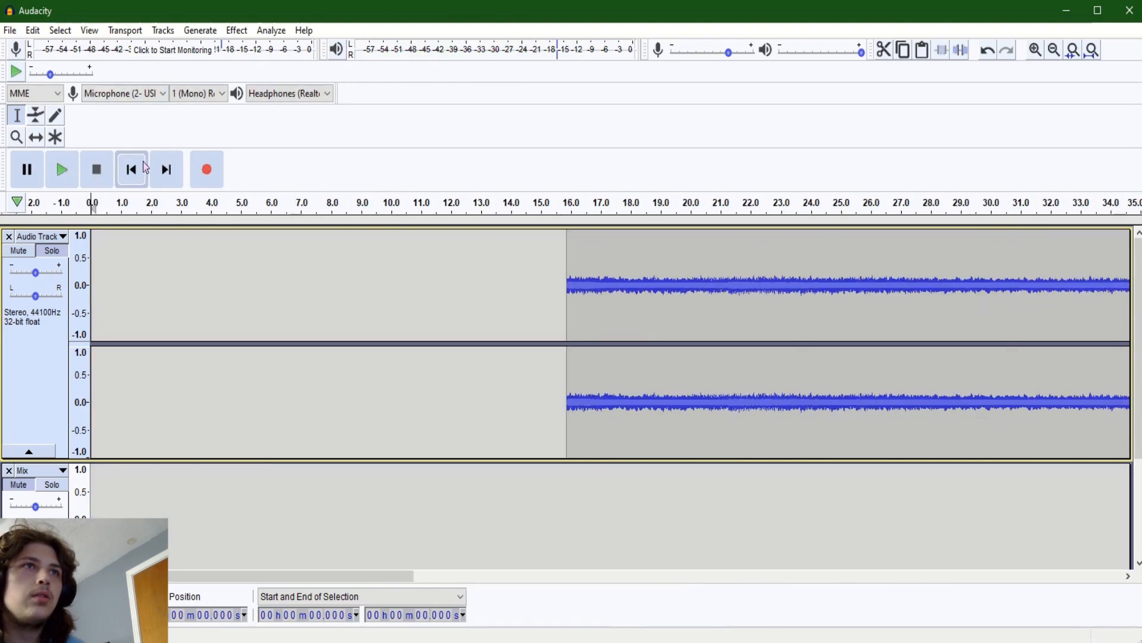
click(543, 296)
scroll(519, 300, down, 4)
scroll(296, 314, down, 4)
scroll(191, 324, up, 2)
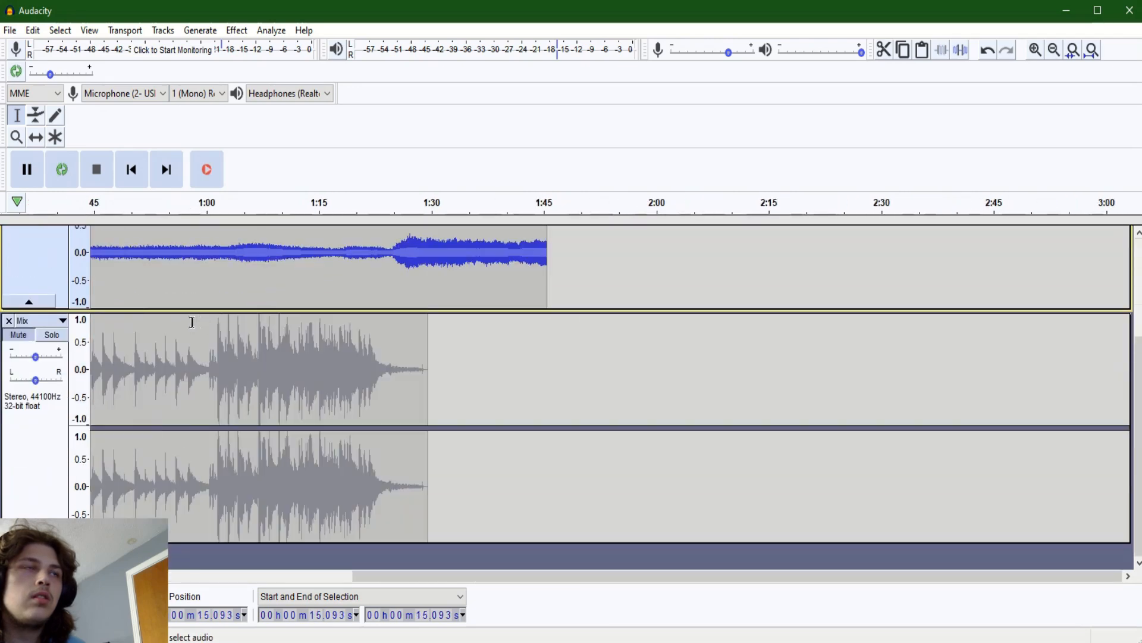
scroll(430, 294, left, 1)
scroll(172, 329, left, 4)
click(288, 297)
scroll(47, 450, up, 3)
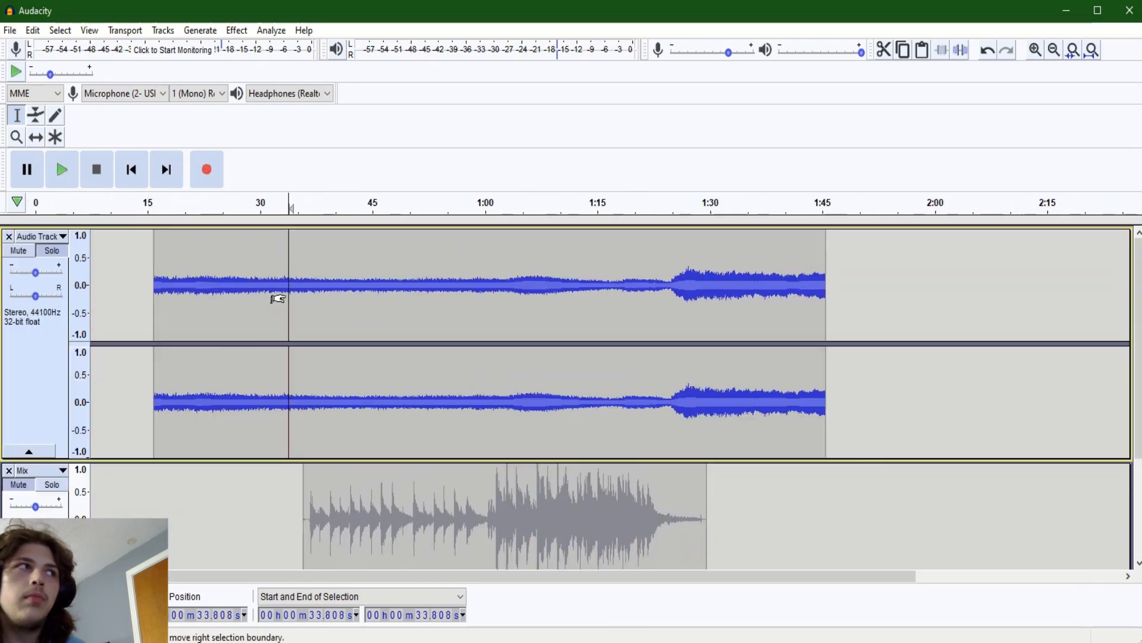
Unmute the Mix track and play both tracks together from 33.808 s, stopping after a short listen.
click(20, 485)
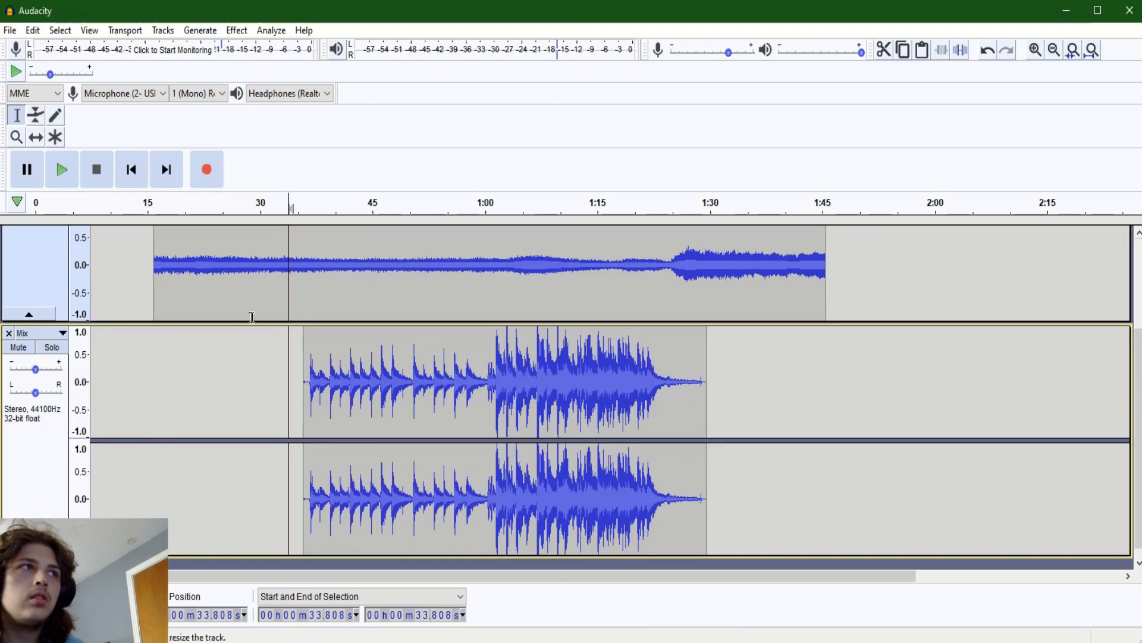
key(space)
scroll(238, 295, up, 2)
key(space)
Silence the stretched track from 13.653 s to 32.601 s and fade in the few seconds right after it.
drag(280, 262, 133, 258)
click(961, 50)
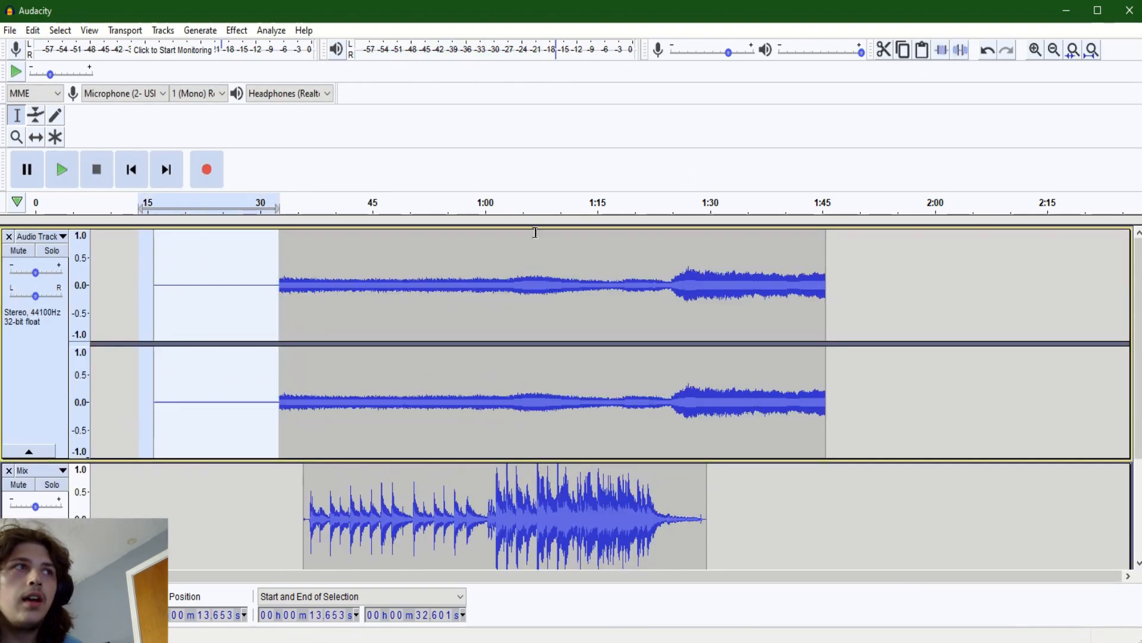
drag(304, 272, 279, 271)
click(237, 30)
click(295, 226)
Play both tracks from 31.463 s, lower the stretched track's gain slightly during playback and stop.
scroll(266, 287, up, 2)
click(284, 277)
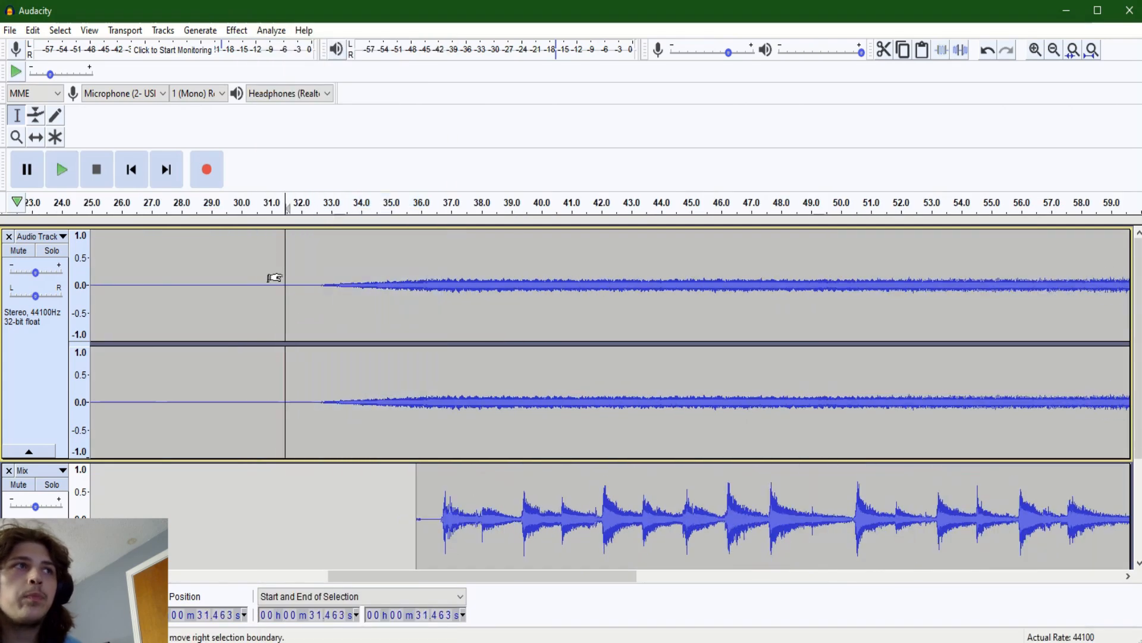
key(space)
scroll(282, 277, down, 1)
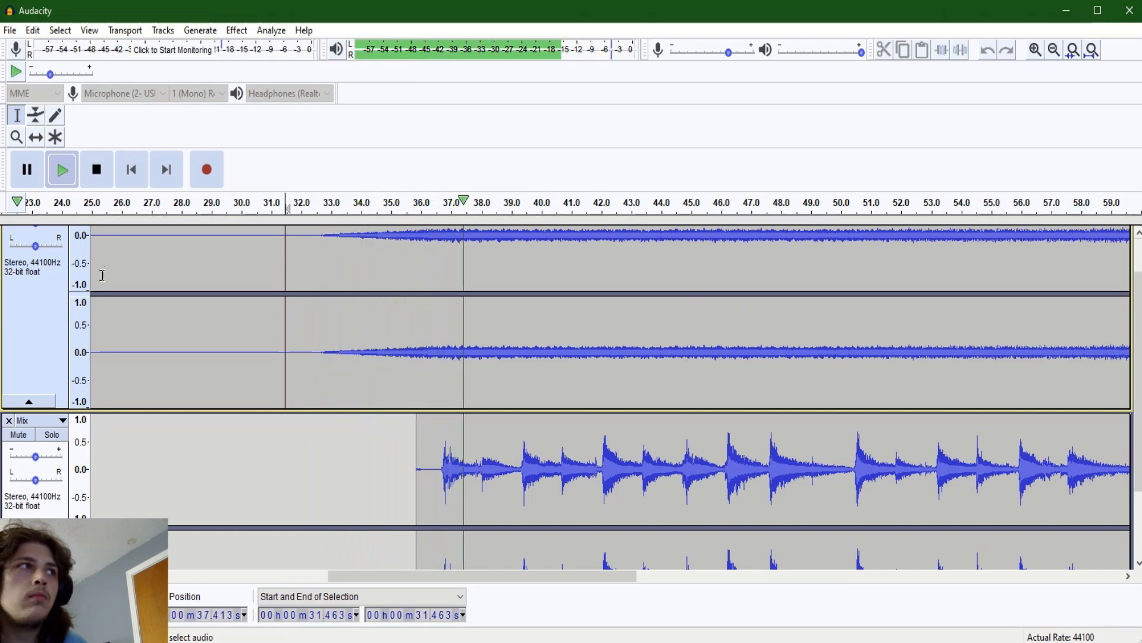
scroll(41, 275, up, 1)
drag(41, 275, 38, 275)
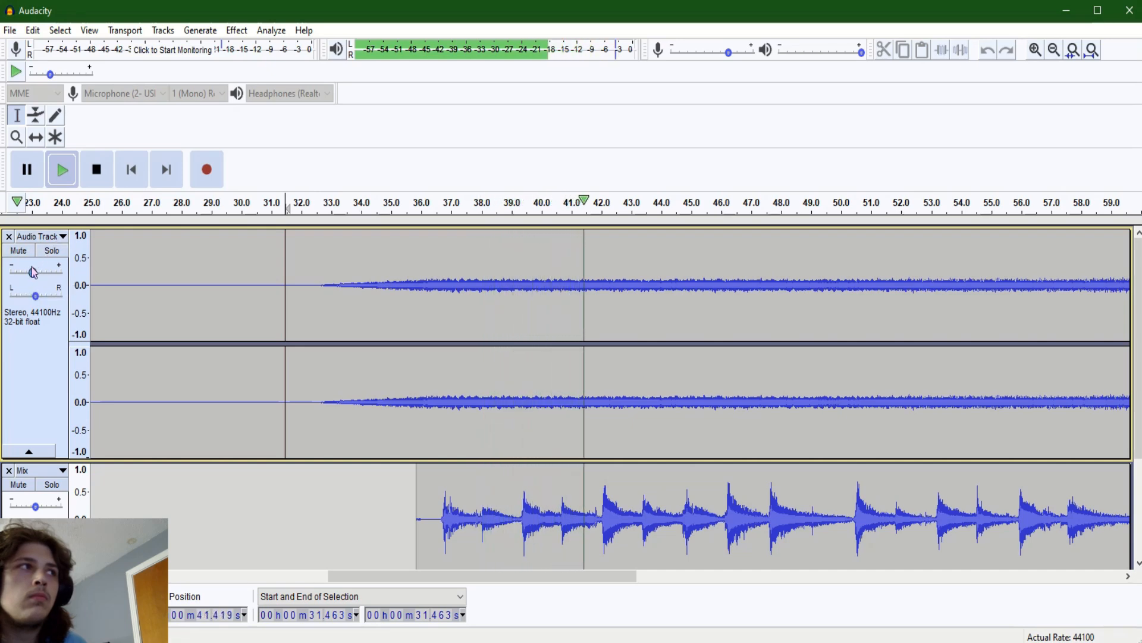
mouse_move(33, 272)
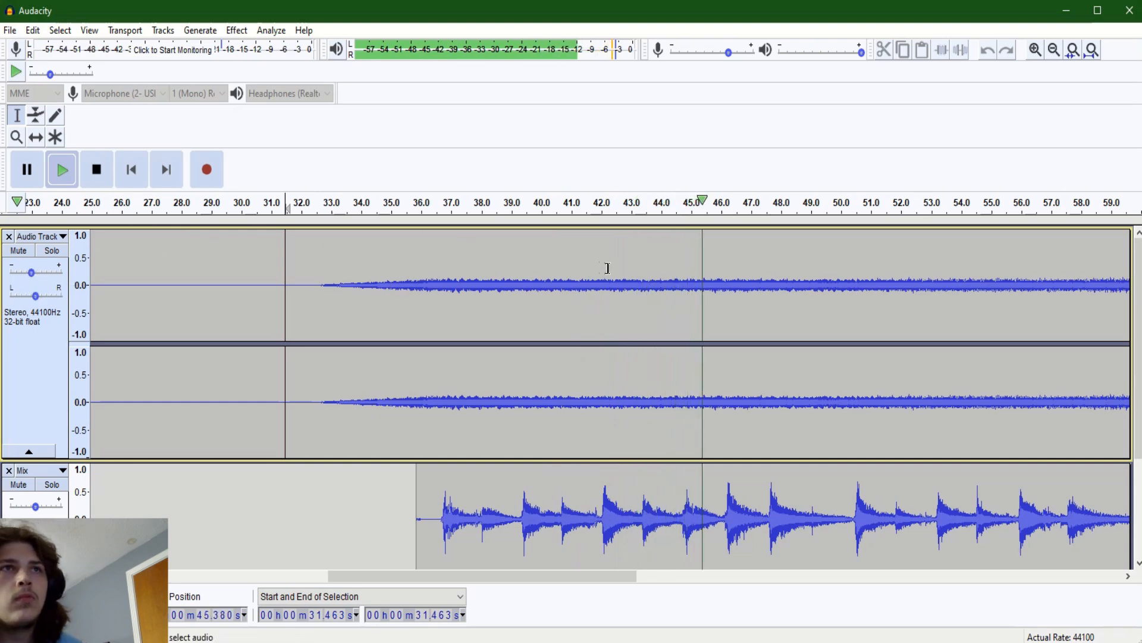
key(space)
Select the whole stretched clip, and after it the region around the Mix's start from 33.274 s to 36.409 s.
double_click(671, 270)
scroll(579, 321, right, 3)
scroll(579, 321, right, 1)
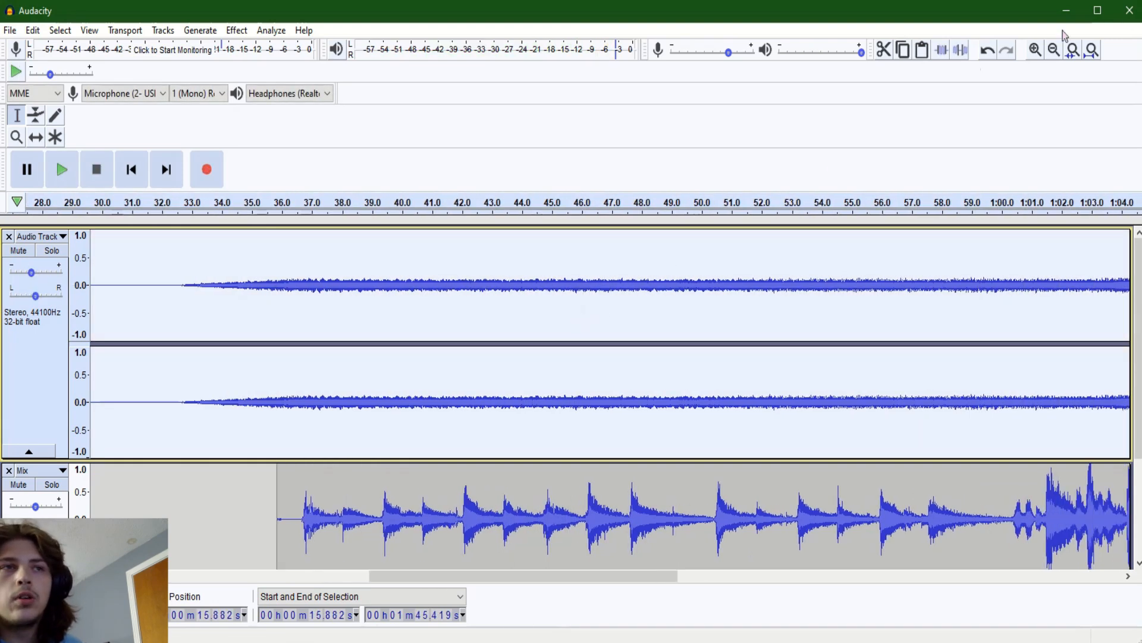
scroll(597, 311, down, 3)
scroll(383, 310, up, 1)
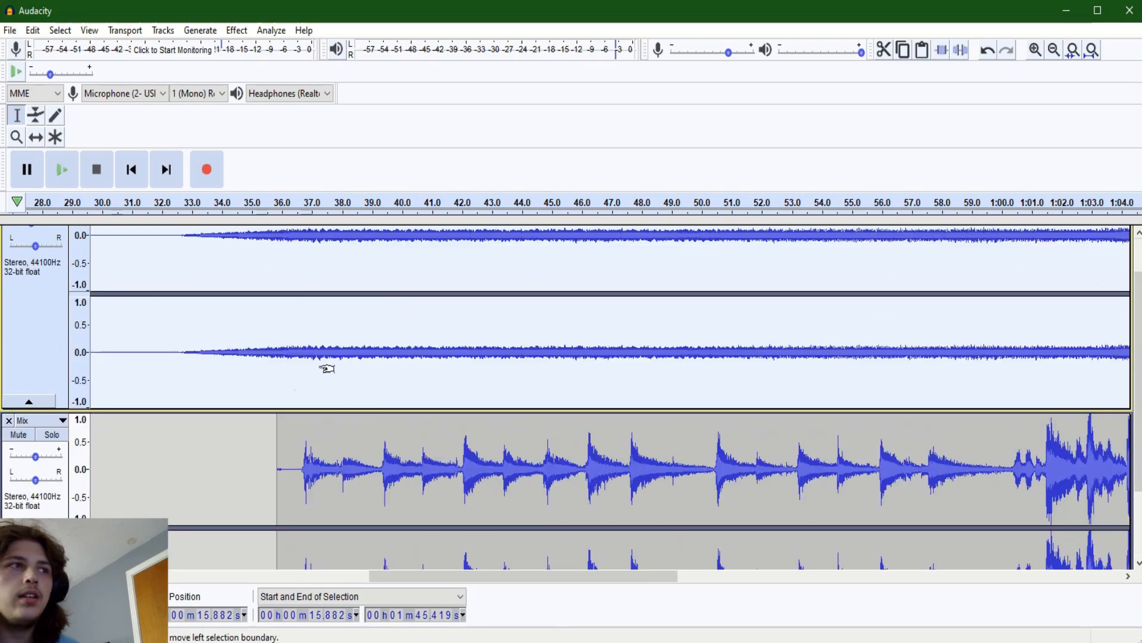
drag(293, 447, 201, 448)
scroll(201, 448, down, 2)
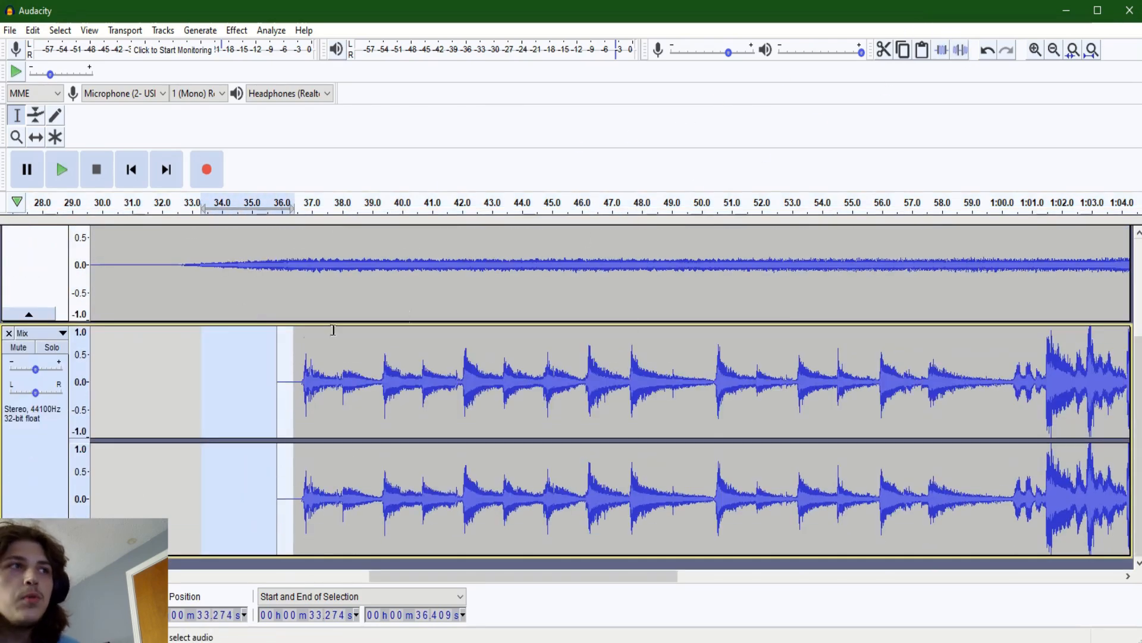
scroll(298, 327, up, 3)
Open the Phaser effect for the whole stretched clip, start its preview and move the dialog clear of the upper waveform.
double_click(284, 336)
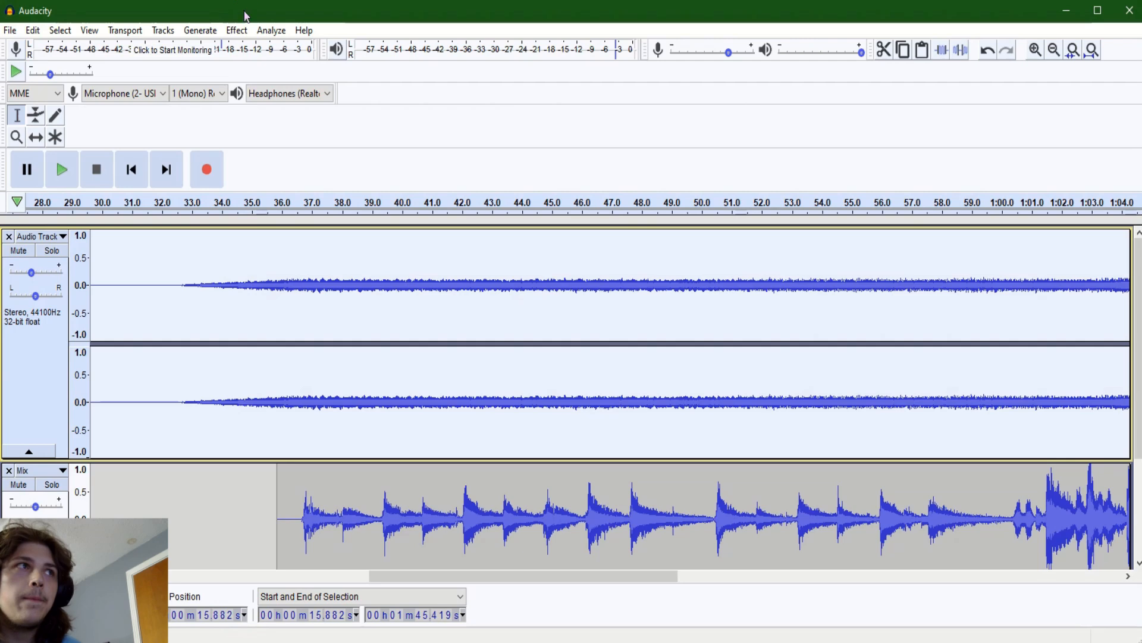
click(236, 30)
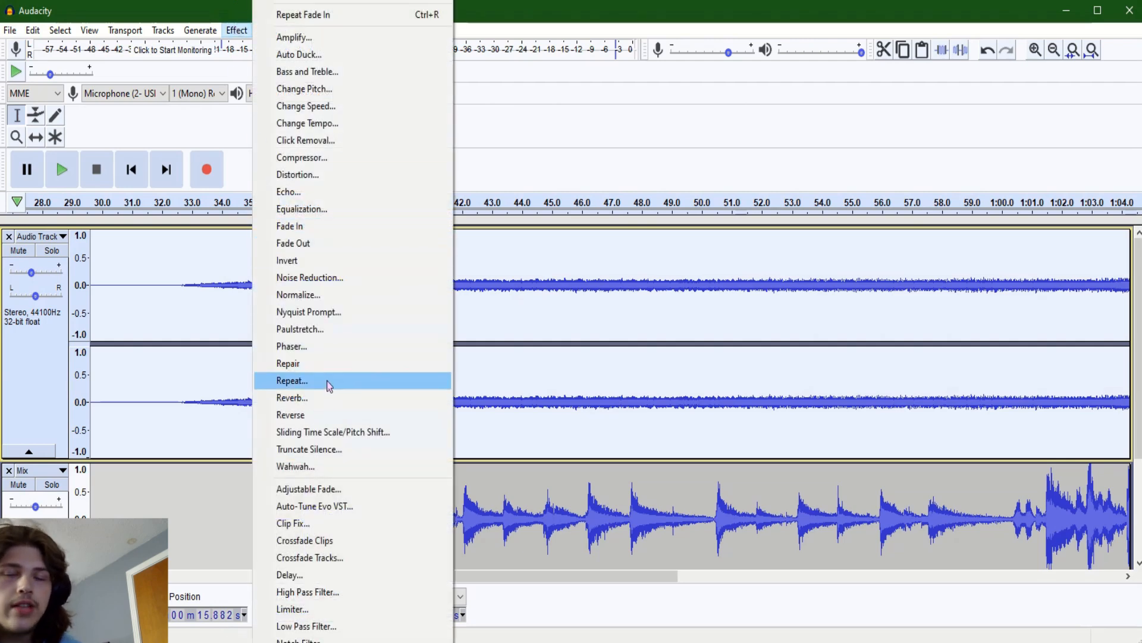
click(325, 351)
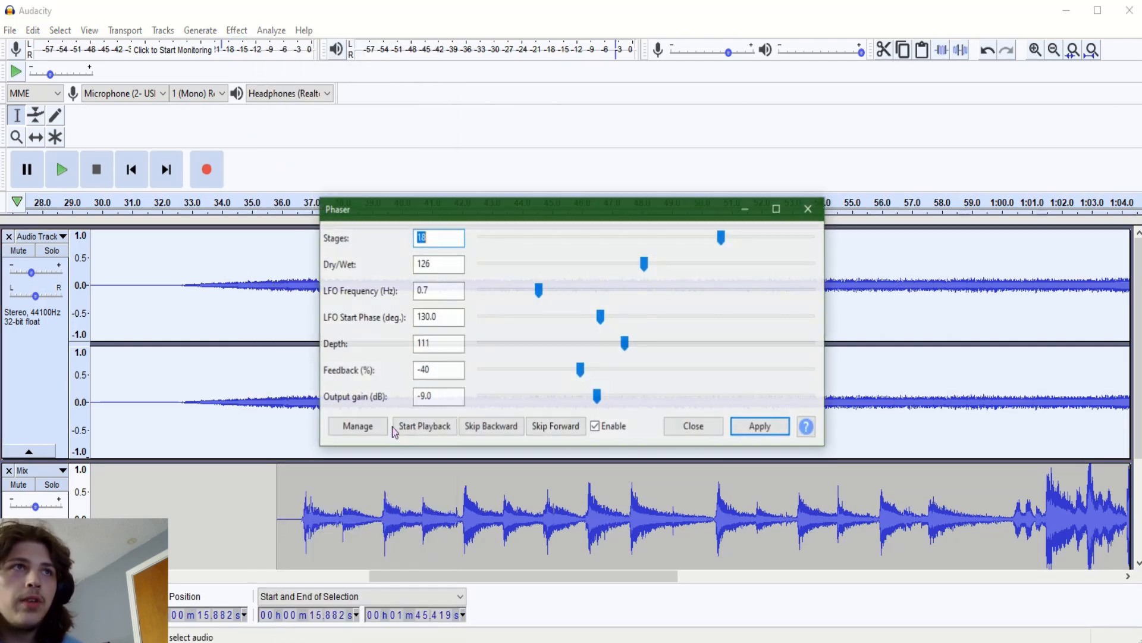
click(425, 426)
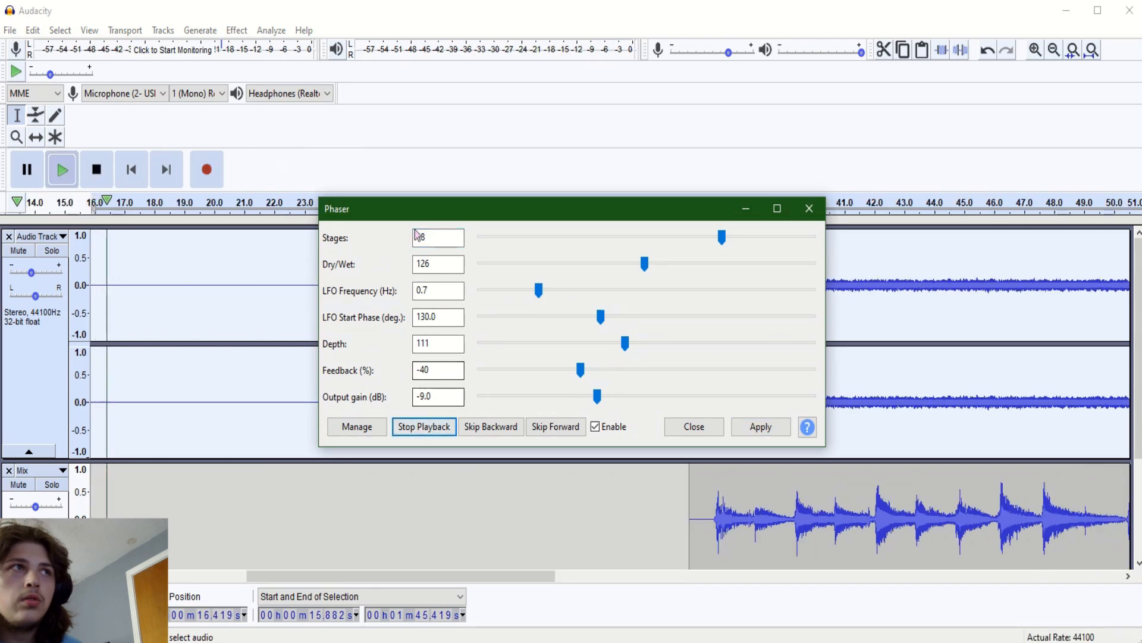
drag(466, 209, 459, 279)
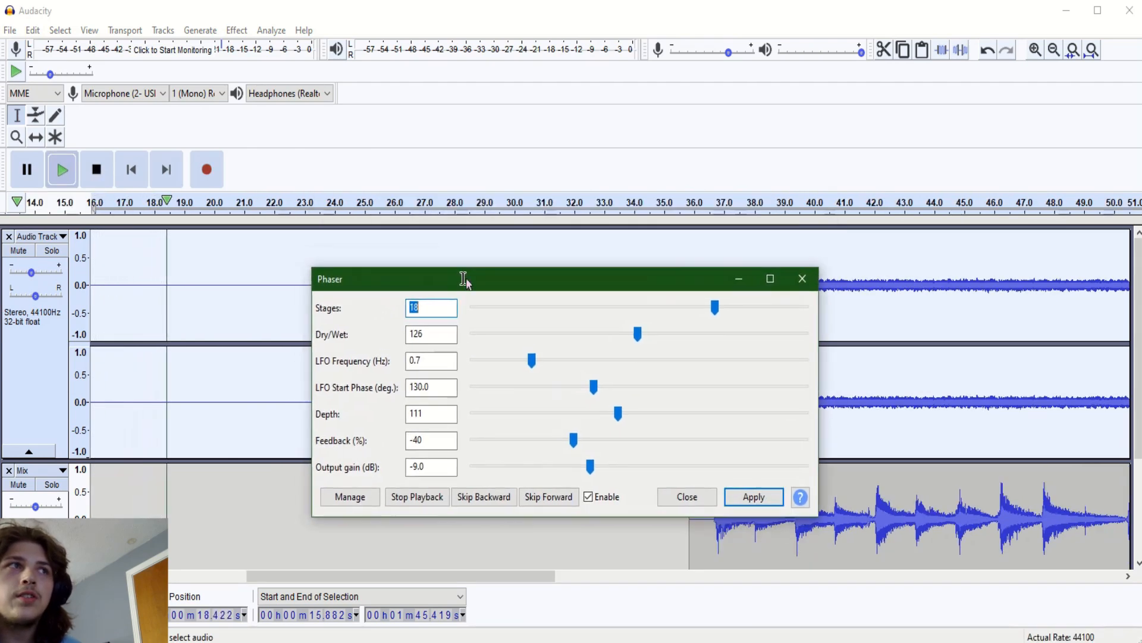
drag(688, 286, 687, 378)
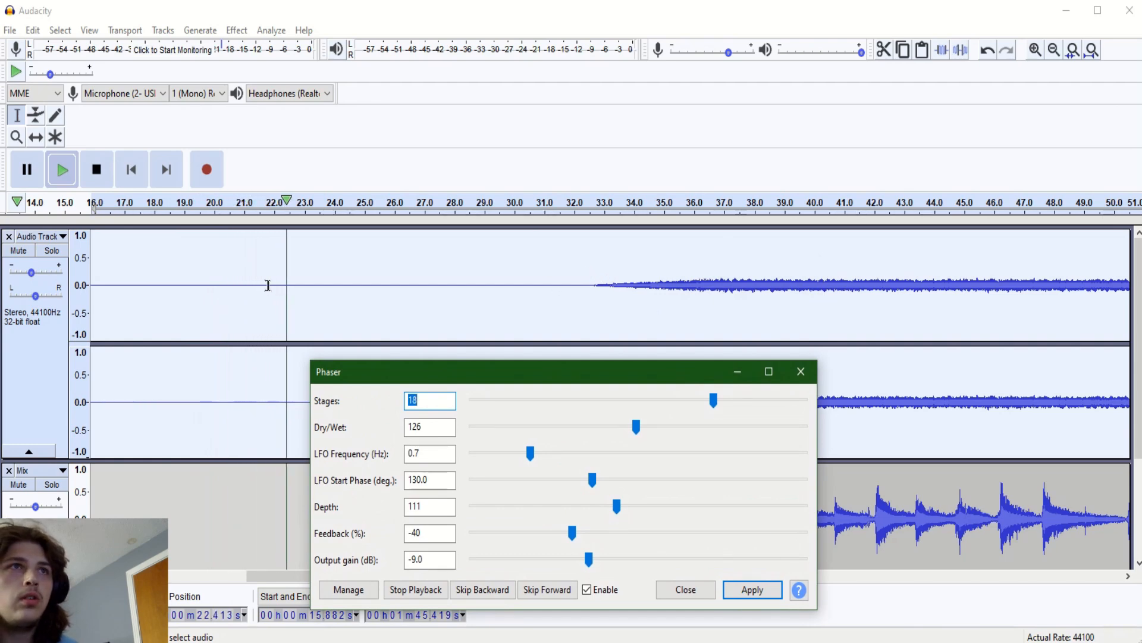
Stop the preview and reselect the stretched track from 31.208 s to 2 min 6.502 s, leaving out the silenced intro.
click(587, 271)
scroll(609, 268, down, 2)
drag(579, 268, 876, 298)
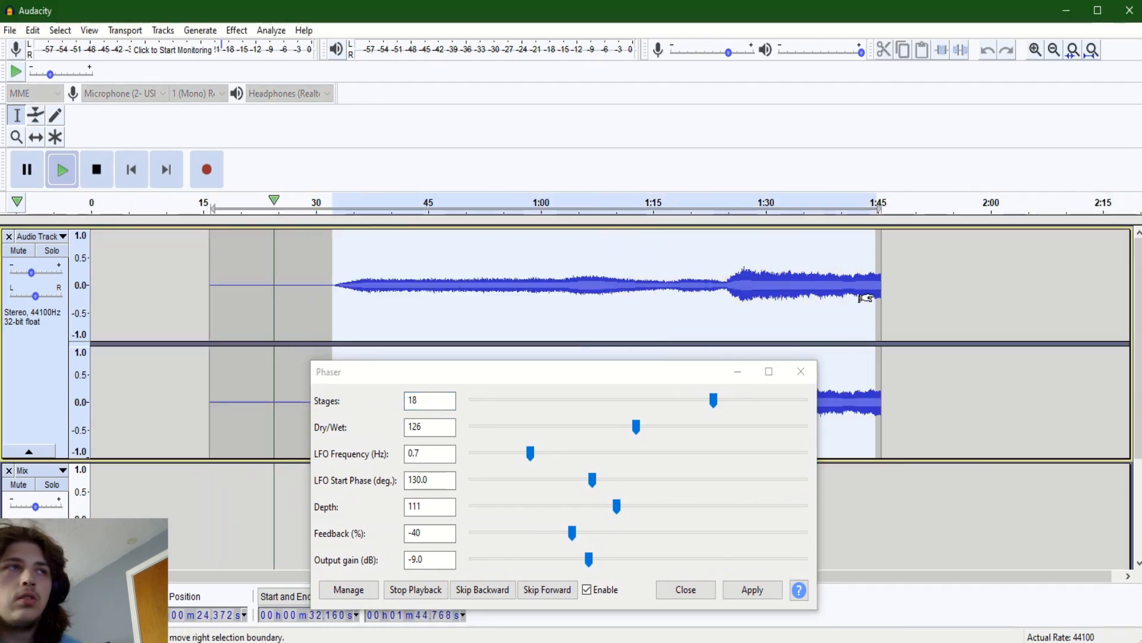
key(space)
drag(324, 278, 1040, 288)
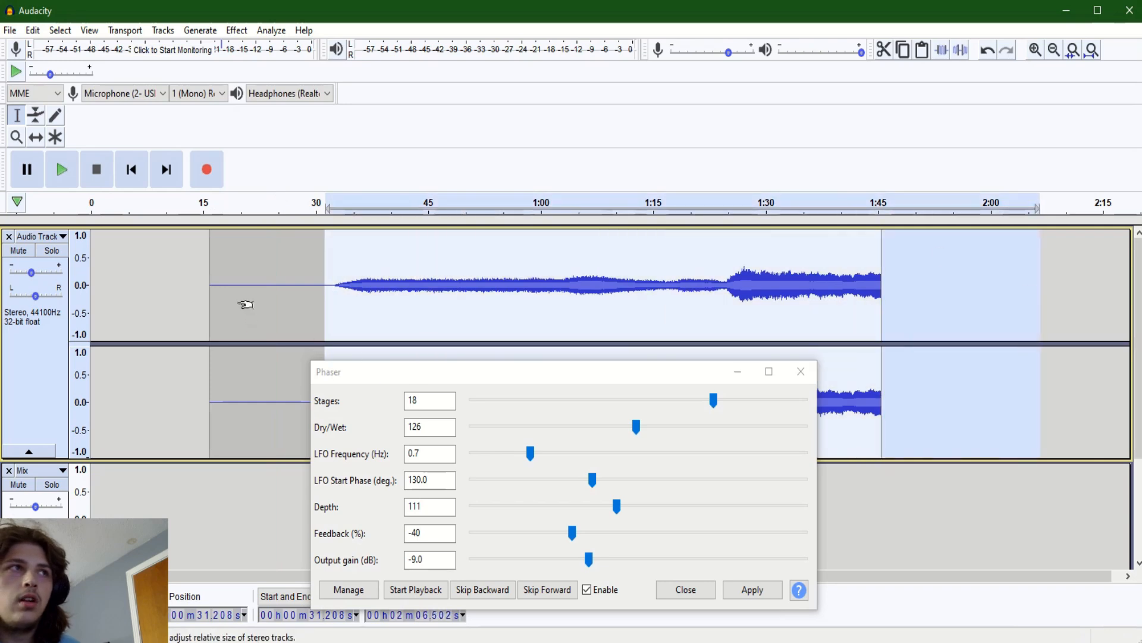
Preview the Phaser on the new selection, skip forward and solo the stretched track.
scroll(307, 285, up, 1)
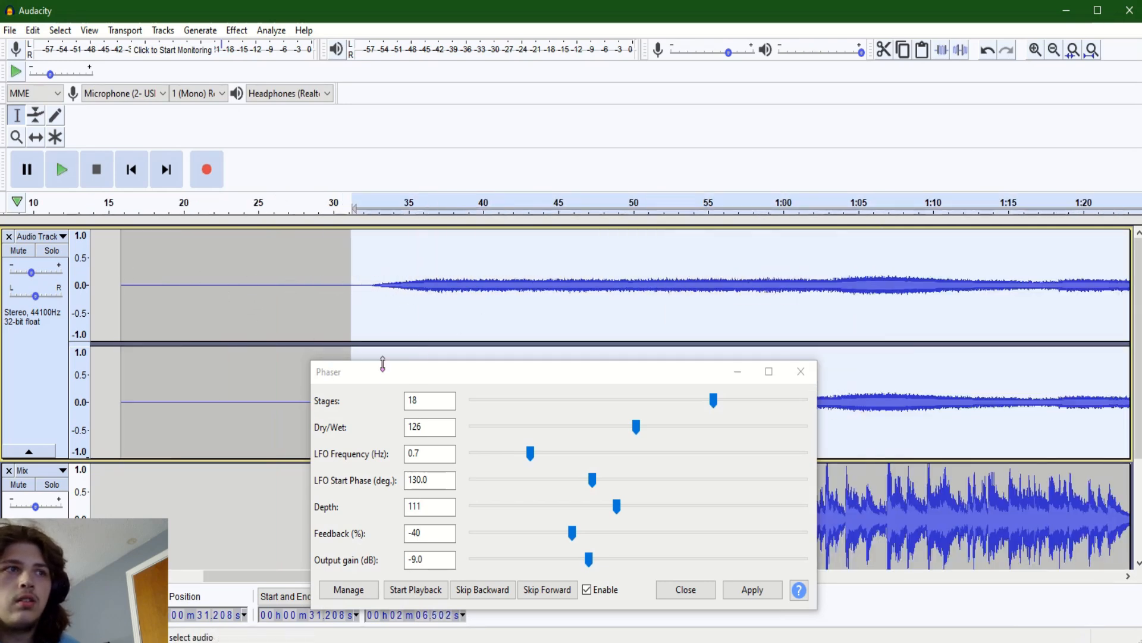
click(416, 589)
click(547, 589)
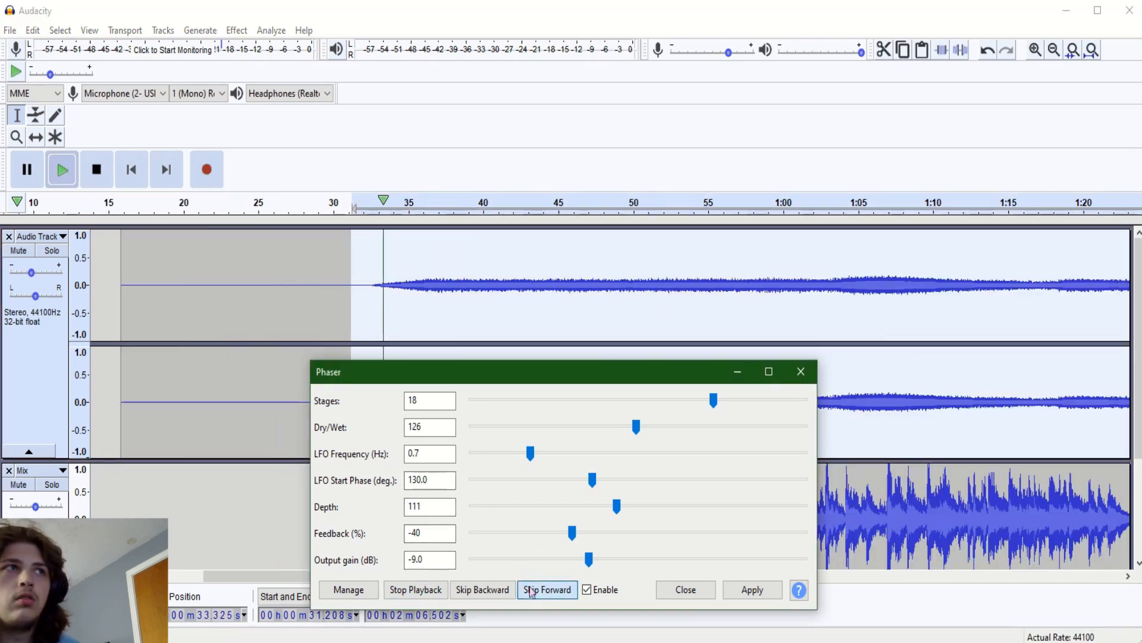
click(47, 253)
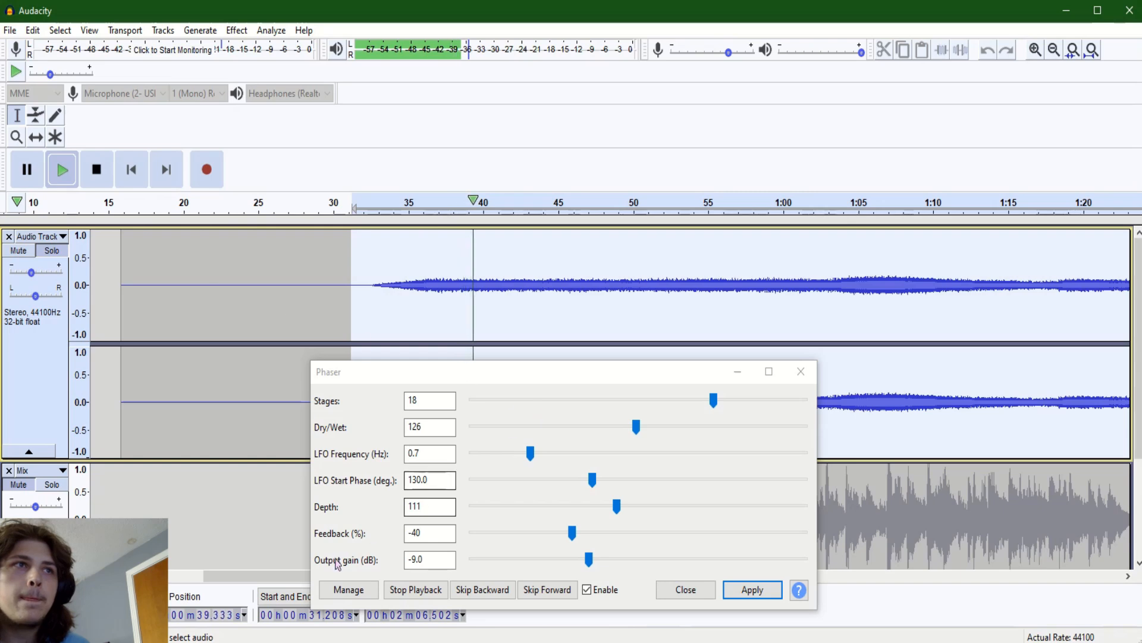
Try the Phaser with 22 stages, dry/wet 211, LFO frequency 0.1 Hz, start phase 290, depth 166 and feedback -60 %.
drag(714, 400, 773, 408)
click(693, 426)
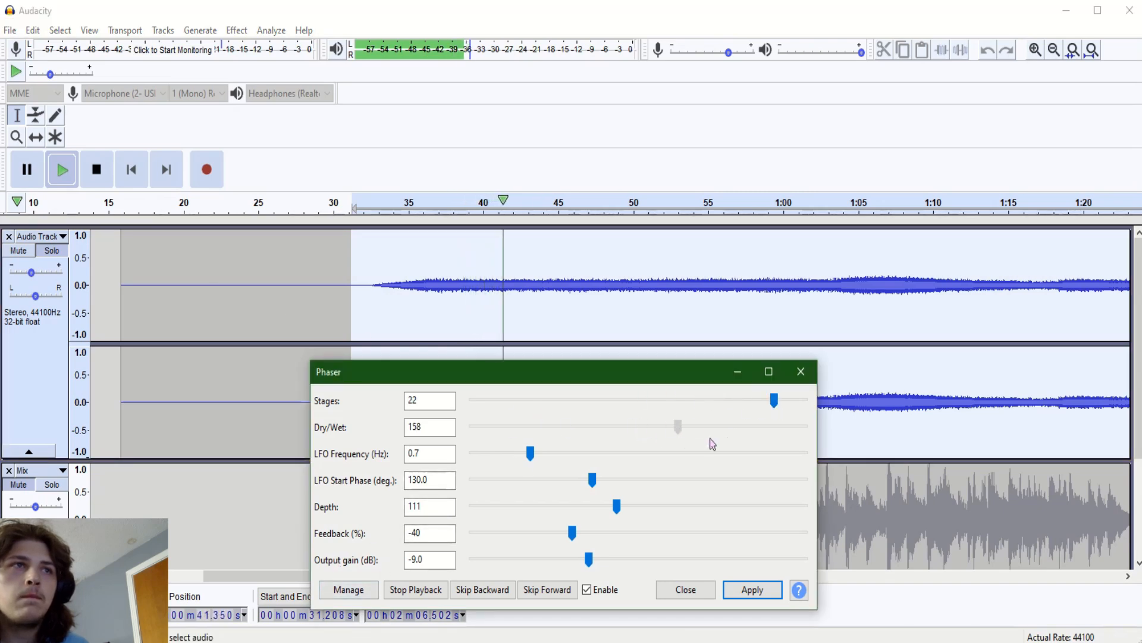
drag(708, 463, 551, 461)
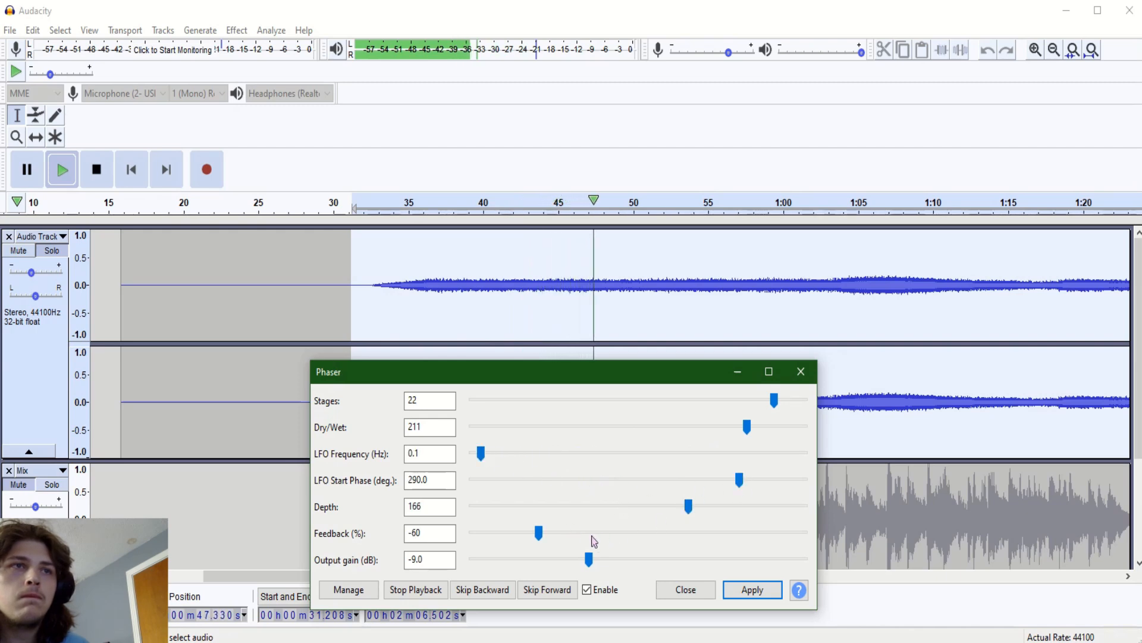
Try 10 stages, dry/wet 134, LFO frequency 0.9 Hz, start phase 230, depth 216, feedback -20 % and output gain 2.0 dB in the Phaser.
drag(599, 564, 621, 560)
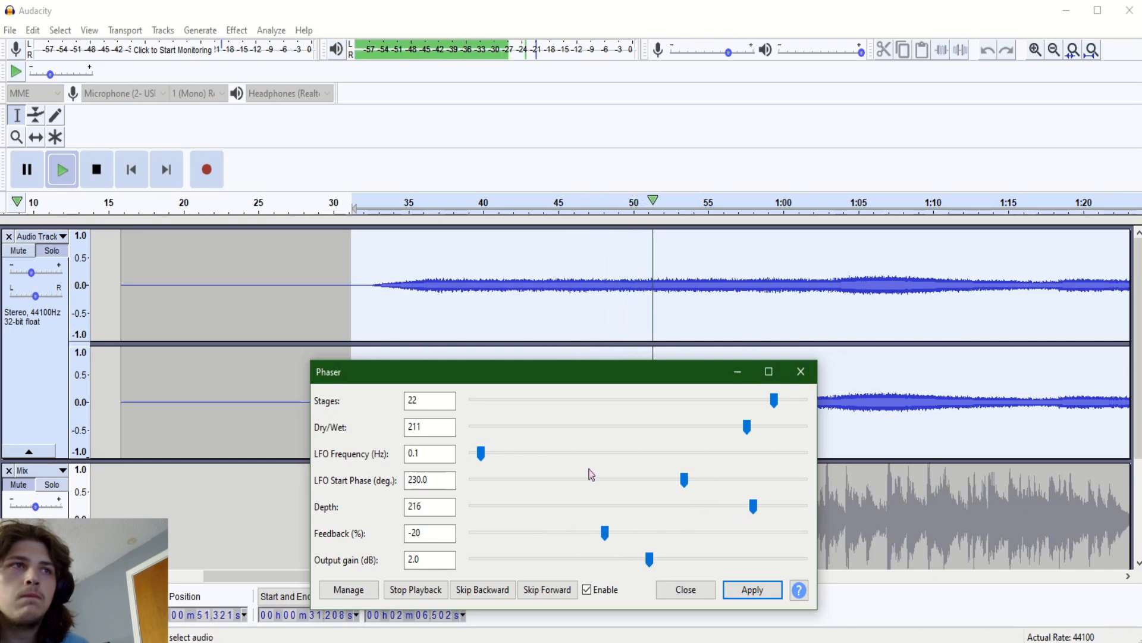
drag(487, 458, 547, 454)
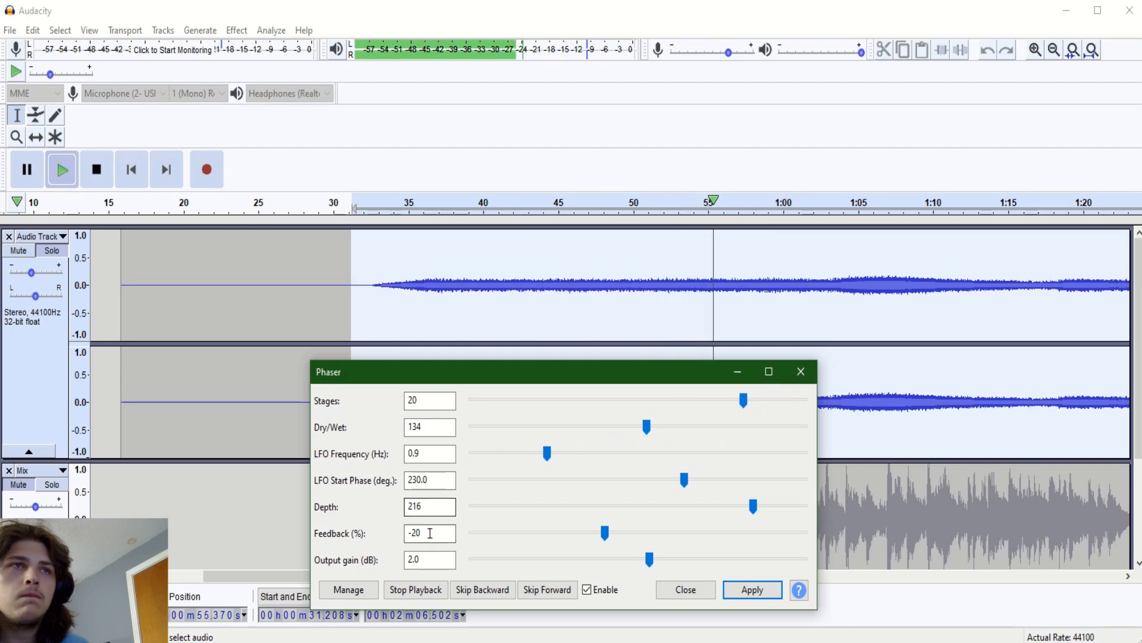
click(638, 403)
click(596, 403)
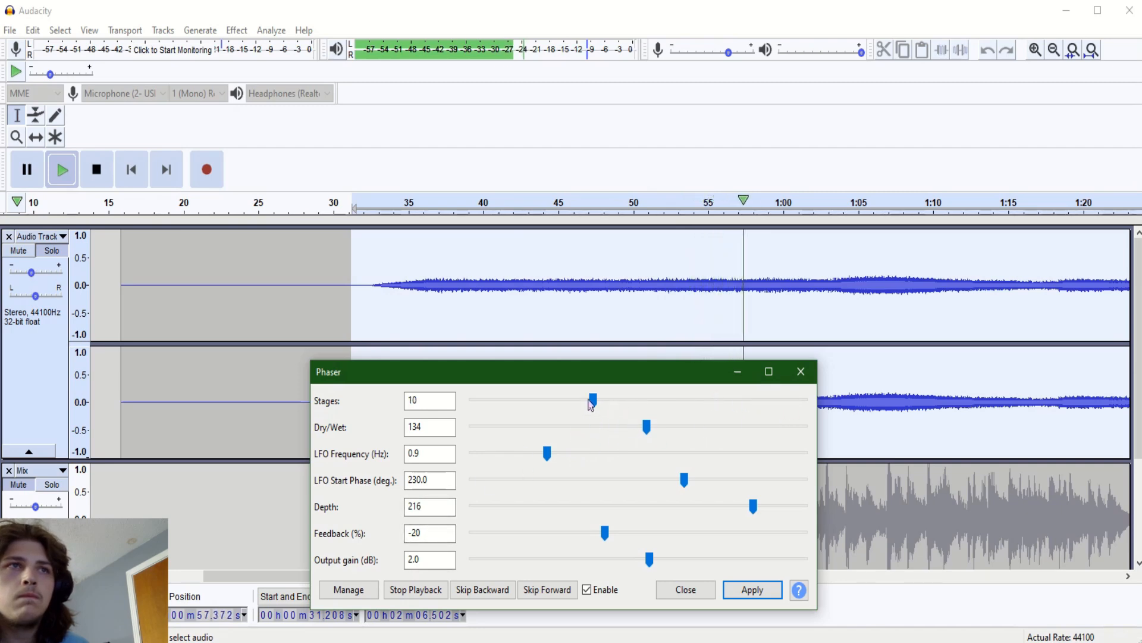
Set the Phaser to 4 stages, dry/wet 199, LFO frequency 0.5 Hz and LFO start phase 340 degrees.
click(580, 453)
click(530, 401)
click(635, 457)
click(514, 454)
click(786, 479)
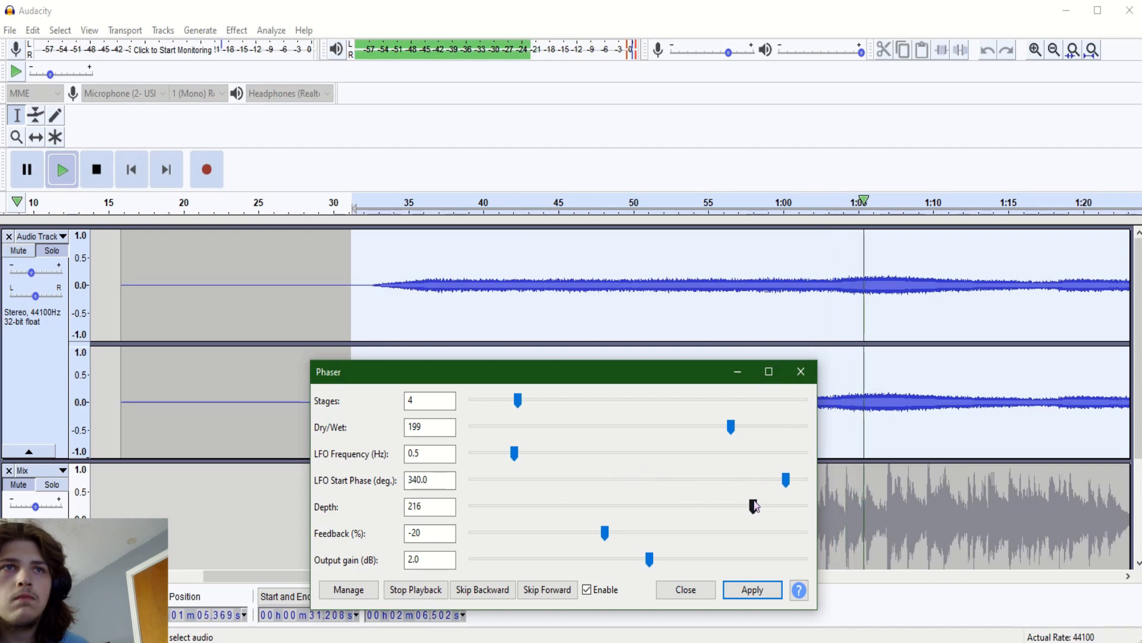
Set the Phaser's depth to 241, feedback to 70 % and output gain to 3.0 dB, and apply the effect to the selection.
drag(607, 533, 615, 564)
drag(688, 533, 755, 533)
drag(611, 559, 659, 568)
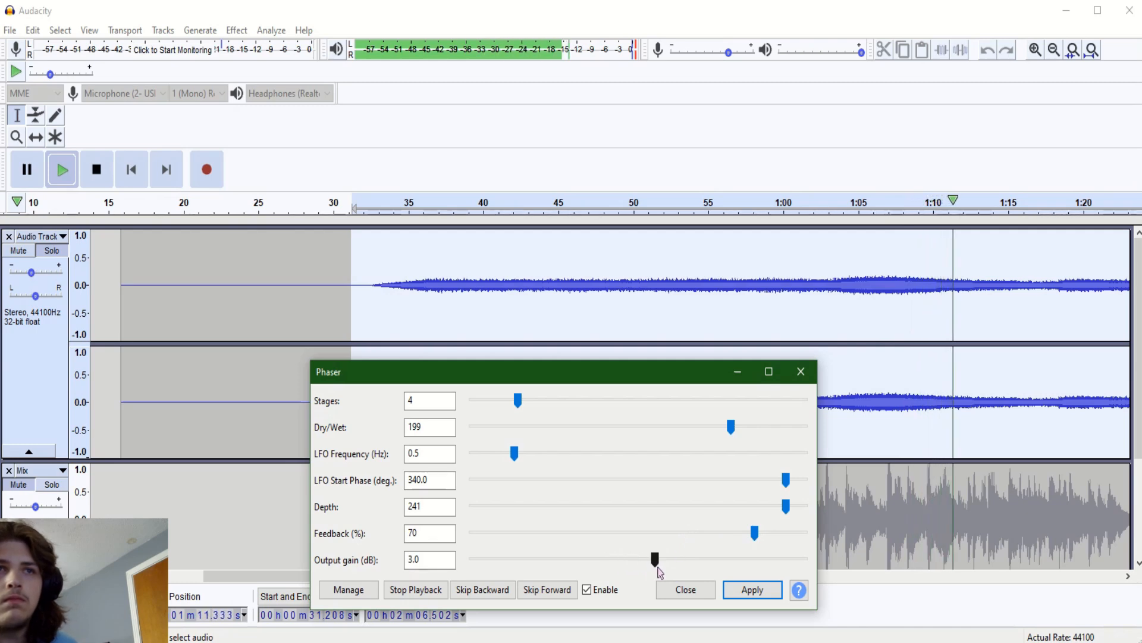
click(752, 589)
click(695, 589)
Play the phased track from 32.879 s and bring the Mix track back in during playback.
scroll(357, 309, down, 1)
click(377, 287)
scroll(293, 243, up, 1)
key(space)
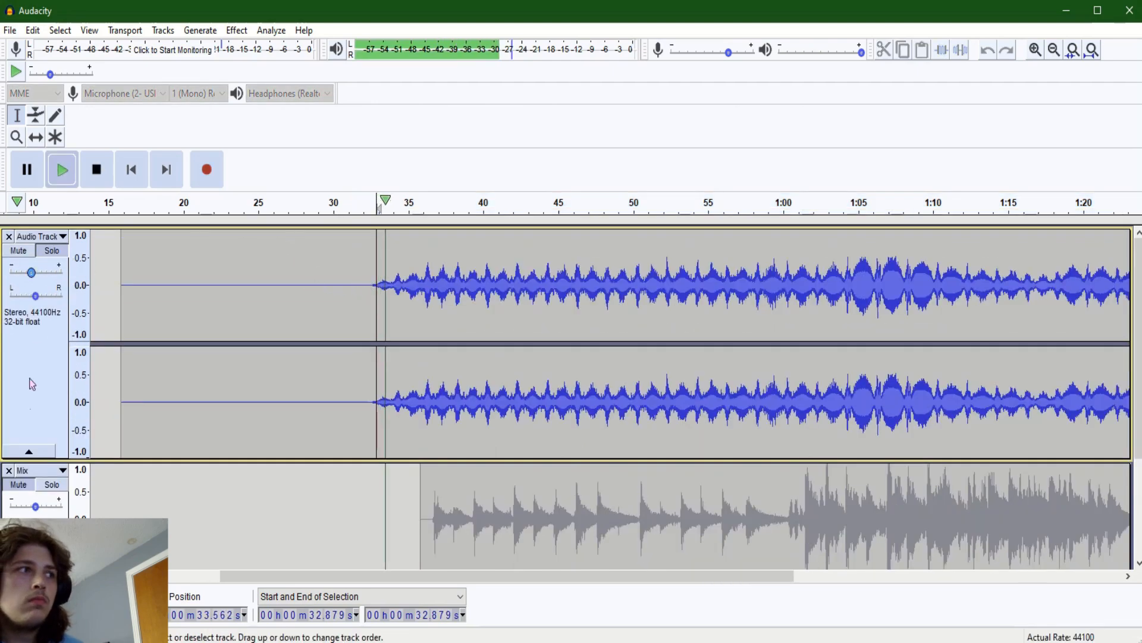
scroll(285, 375, down, 2)
scroll(292, 357, up, 1)
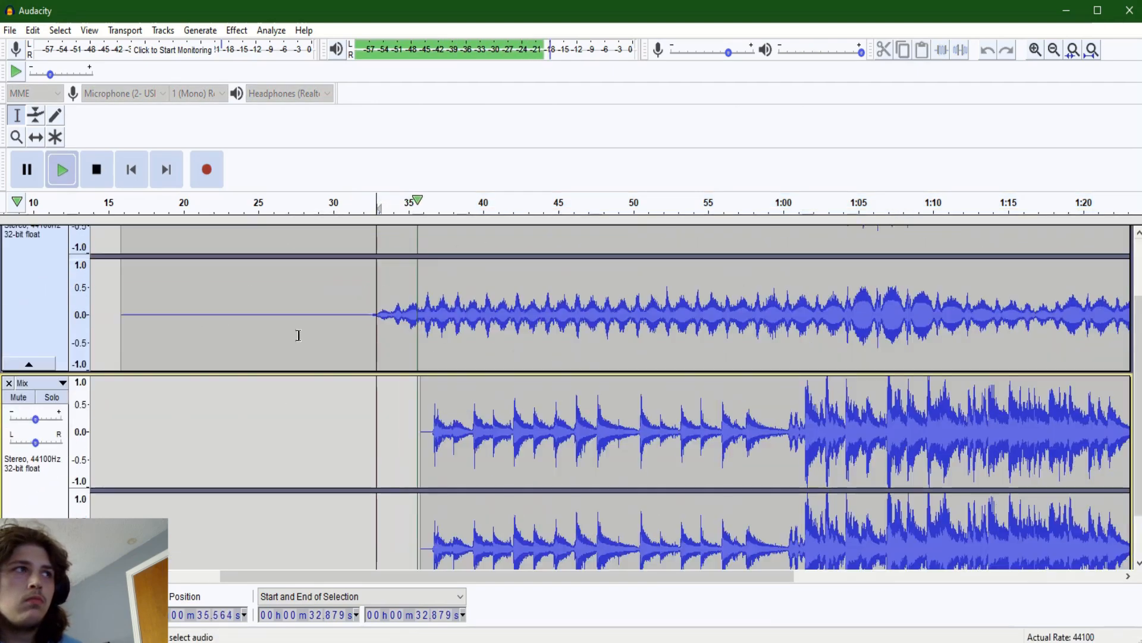
Shift the phased track about 0.4 s later and play it with the Mix from 32.879 s.
scroll(39, 287, up, 1)
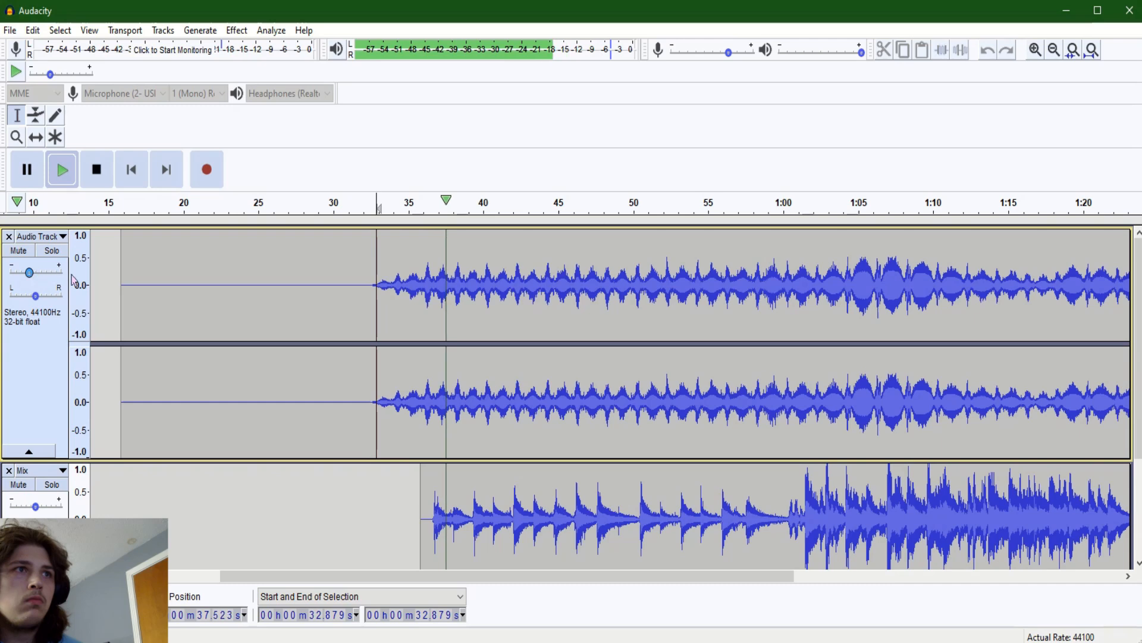
click(38, 140)
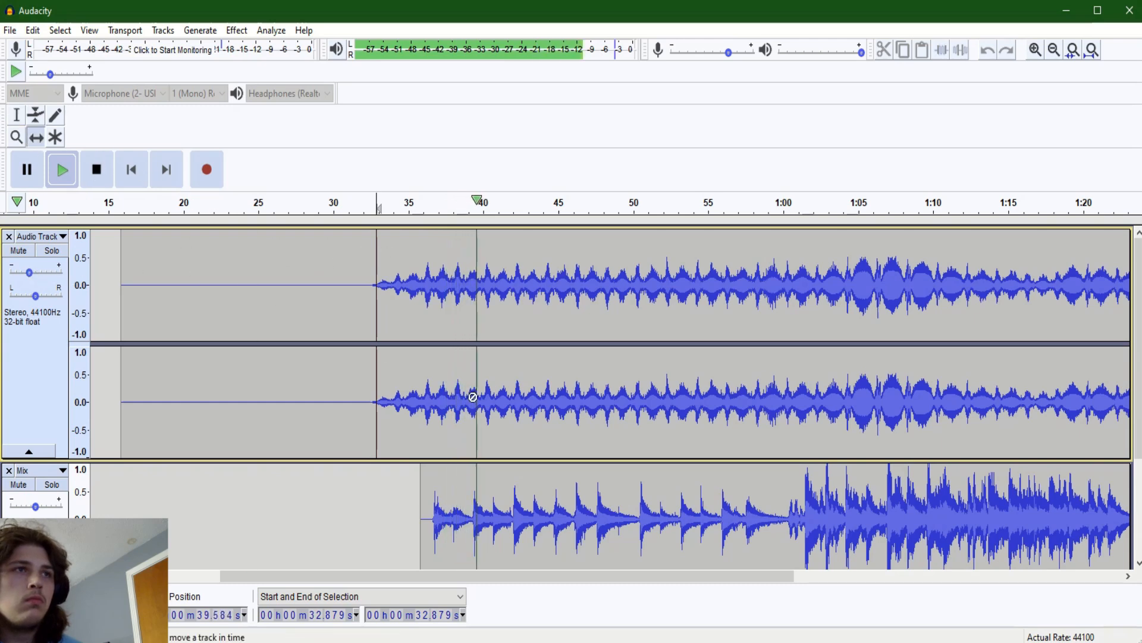
scroll(484, 466, up, 3)
drag(741, 381, 792, 380)
key(space)
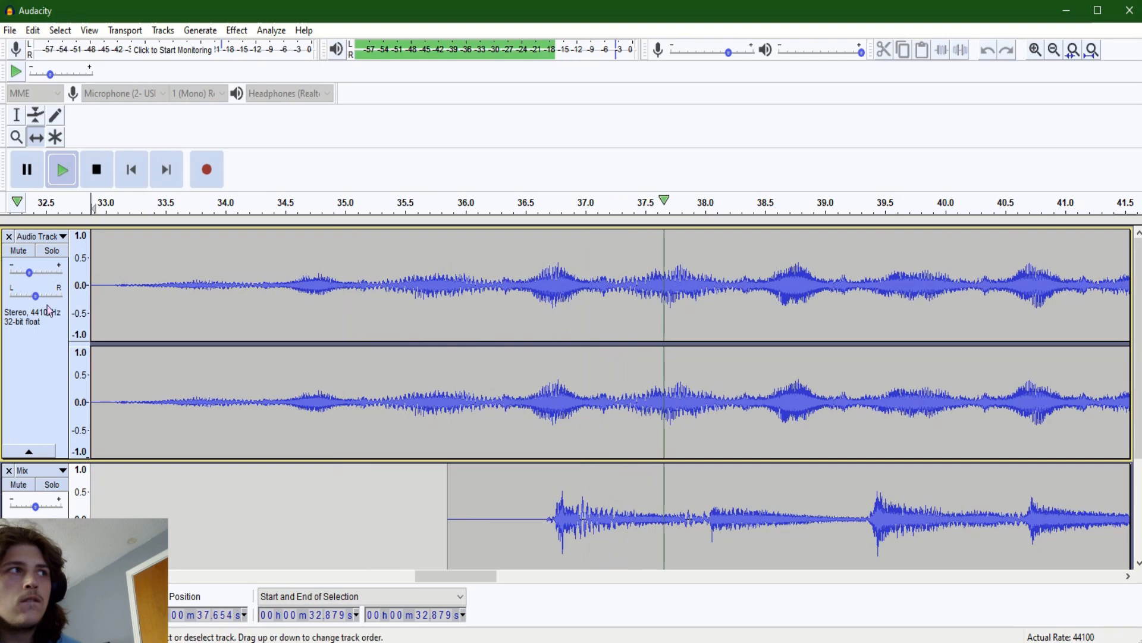
Listen to the shifted phased track against the Mix and examine both waveforms over their full length.
mouse_move(31, 278)
click(17, 115)
scroll(355, 363, down, 1)
scroll(355, 363, down, 1)
scroll(365, 357, down, 1)
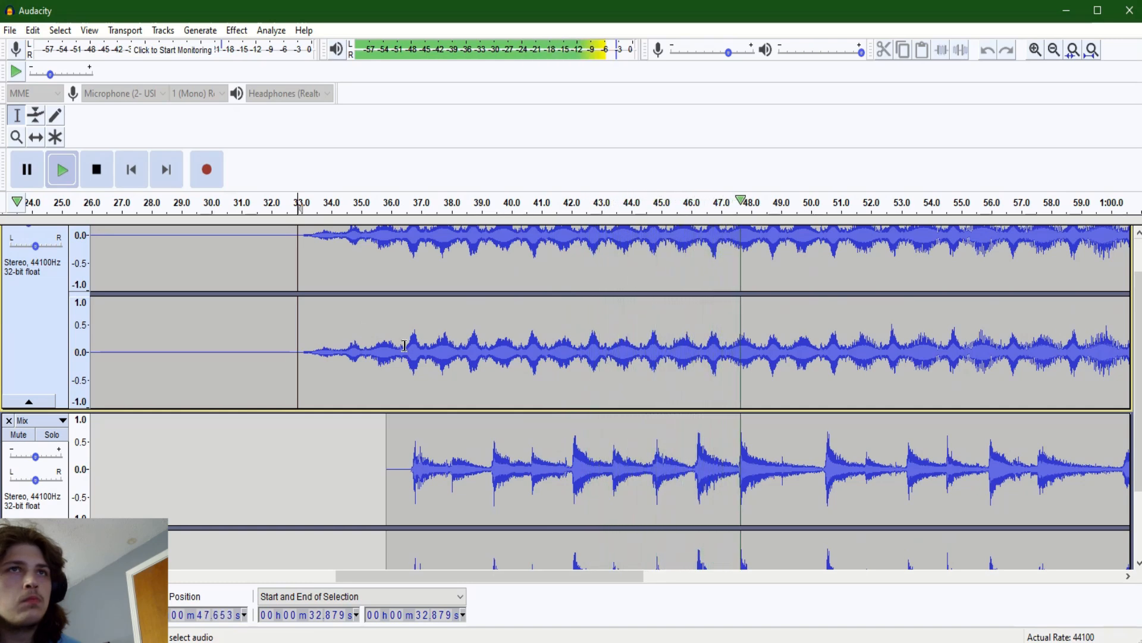
key(ctrl+3)
key(ctrl+3)
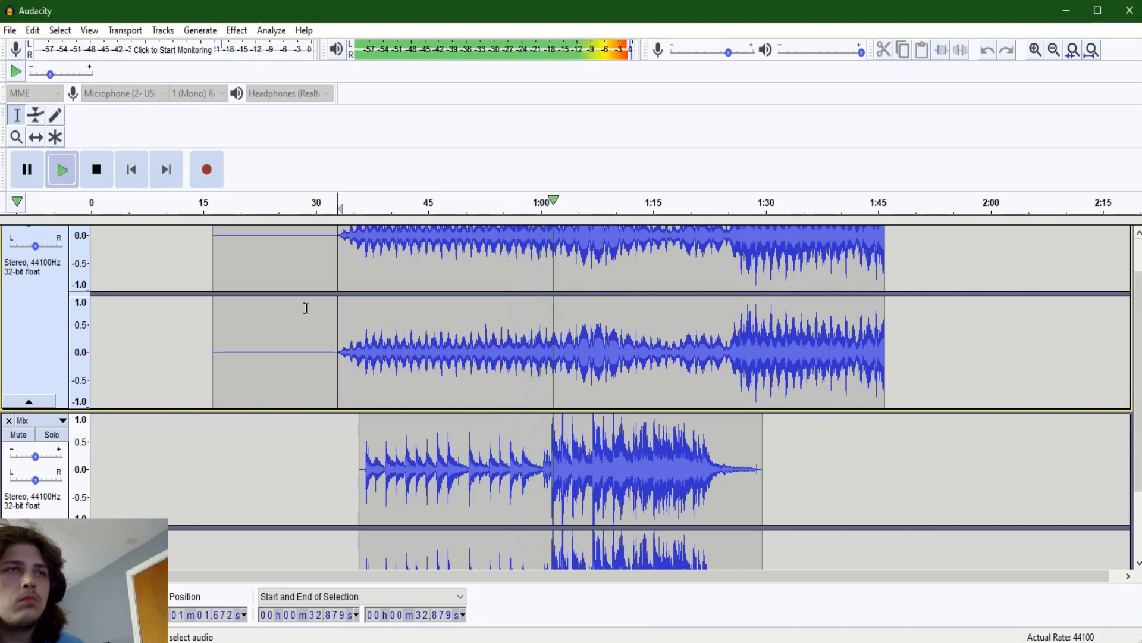
scroll(306, 308, up, 2)
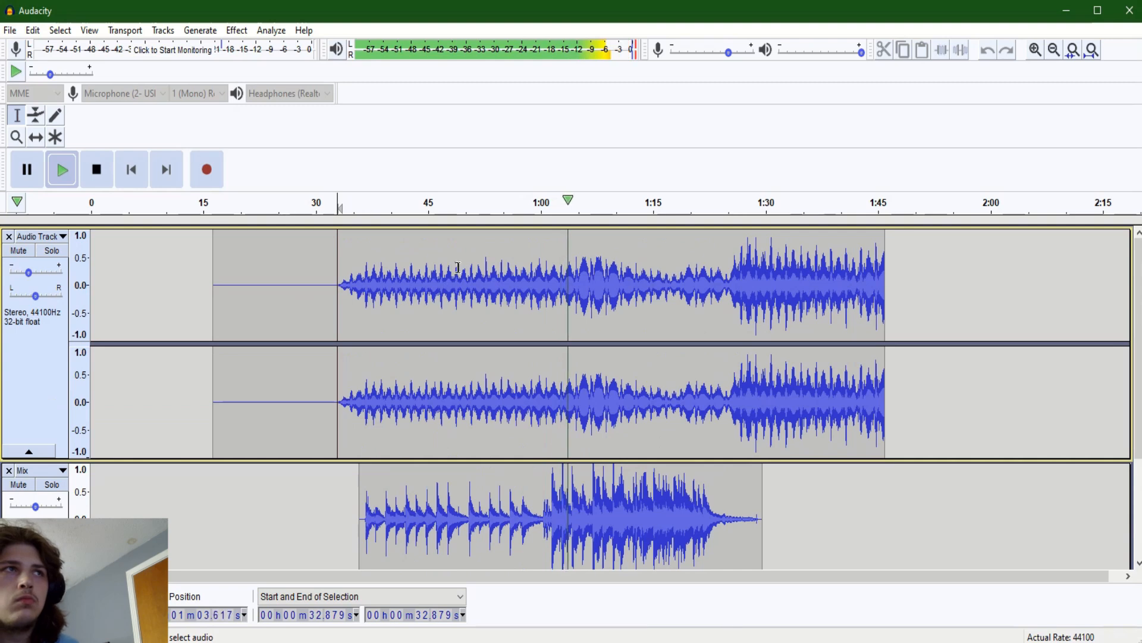
Solo the phased track and audition it from 1:04.644, 1:20.248 and 1:15.418.
key(x)
click(53, 251)
key(space)
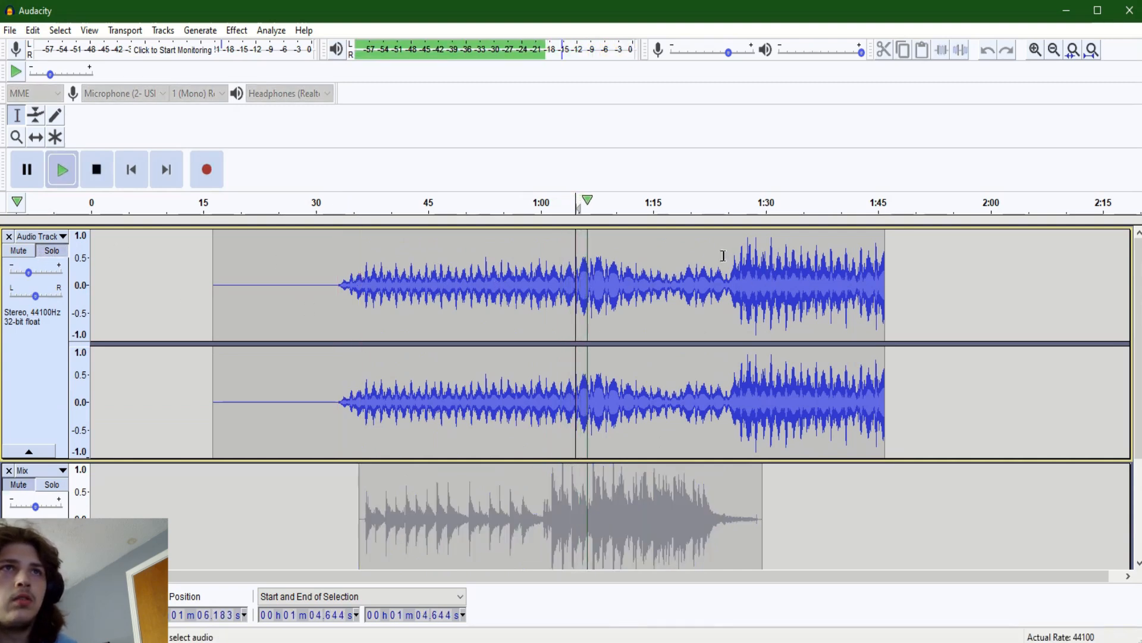
click(723, 256)
click(692, 285)
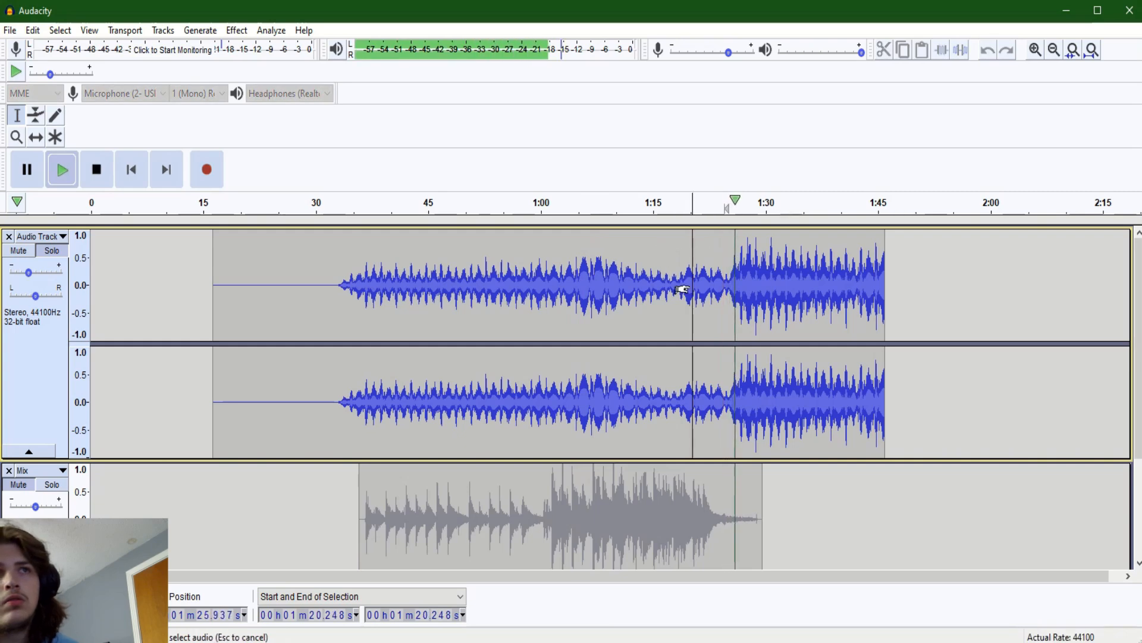
click(656, 291)
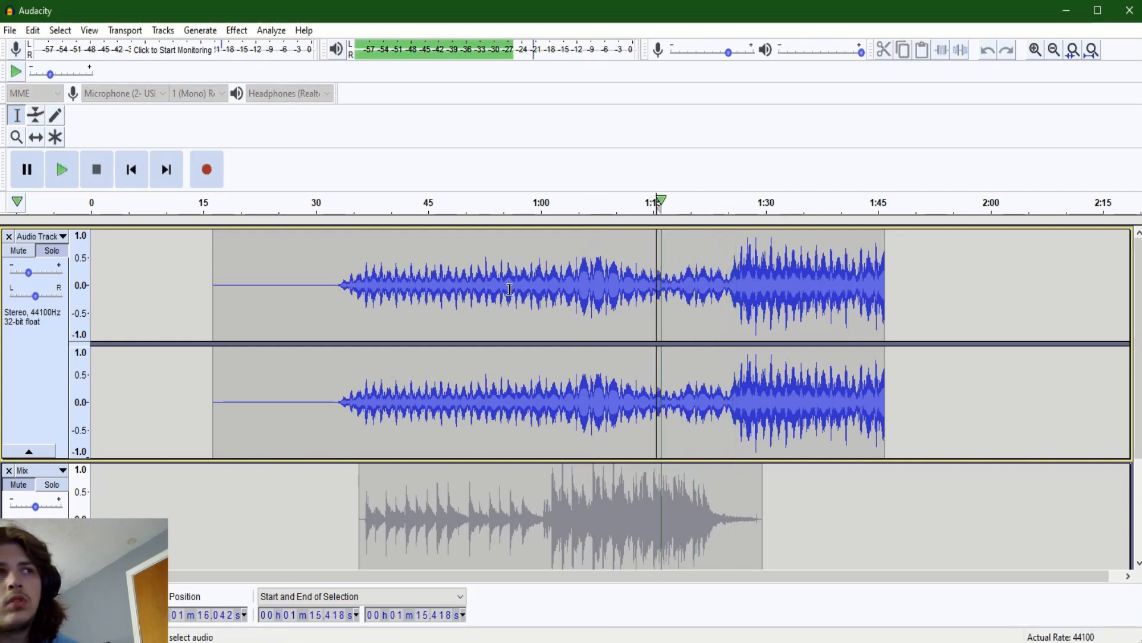
key(space)
Silence the phased track from 31.115 s to 1:11.332 and apply Fade In to the audio following it, up to about 1:21.
drag(323, 318, 619, 324)
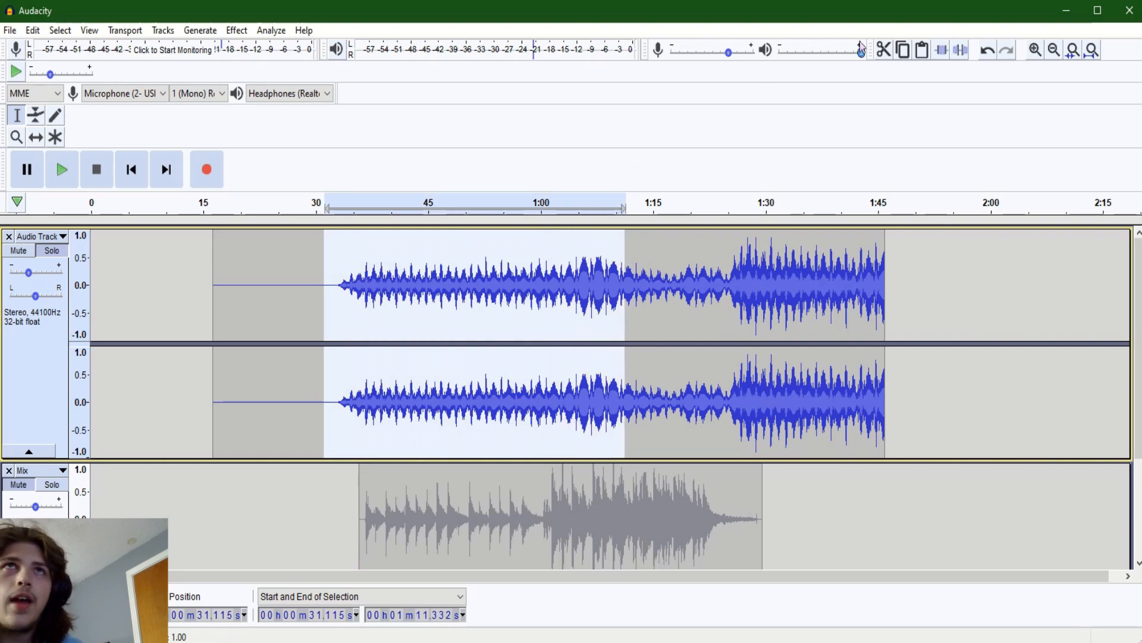
click(960, 50)
drag(621, 272, 696, 272)
click(237, 30)
click(316, 227)
Apply another Fade In to the phased track from 1:11.239 to 1:18.391.
click(630, 271)
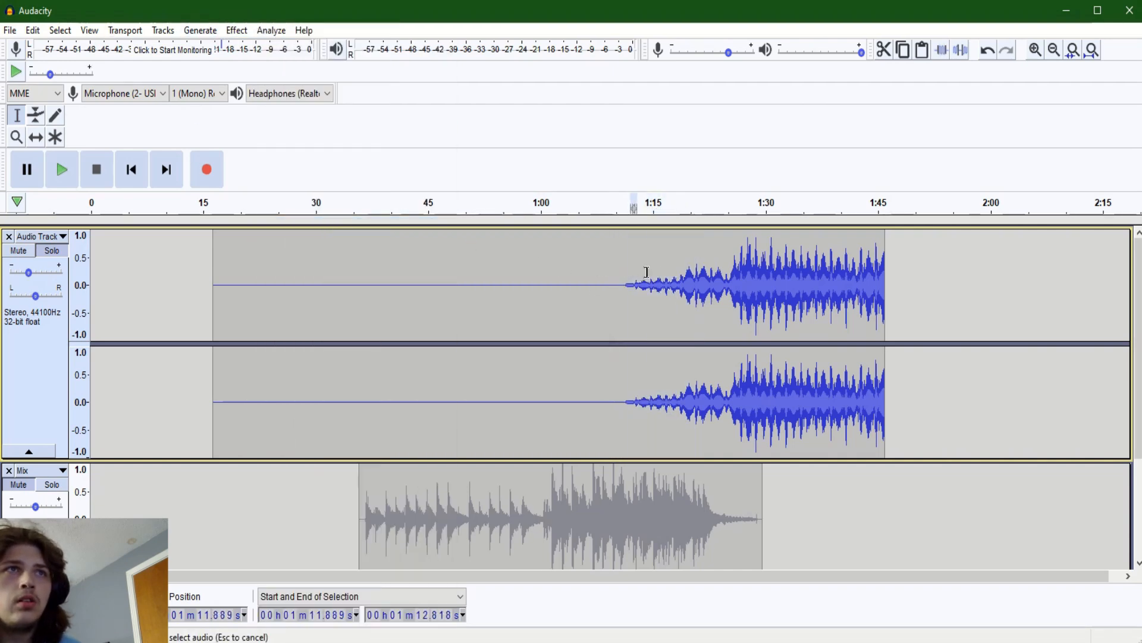
click(635, 271)
drag(660, 277, 671, 277)
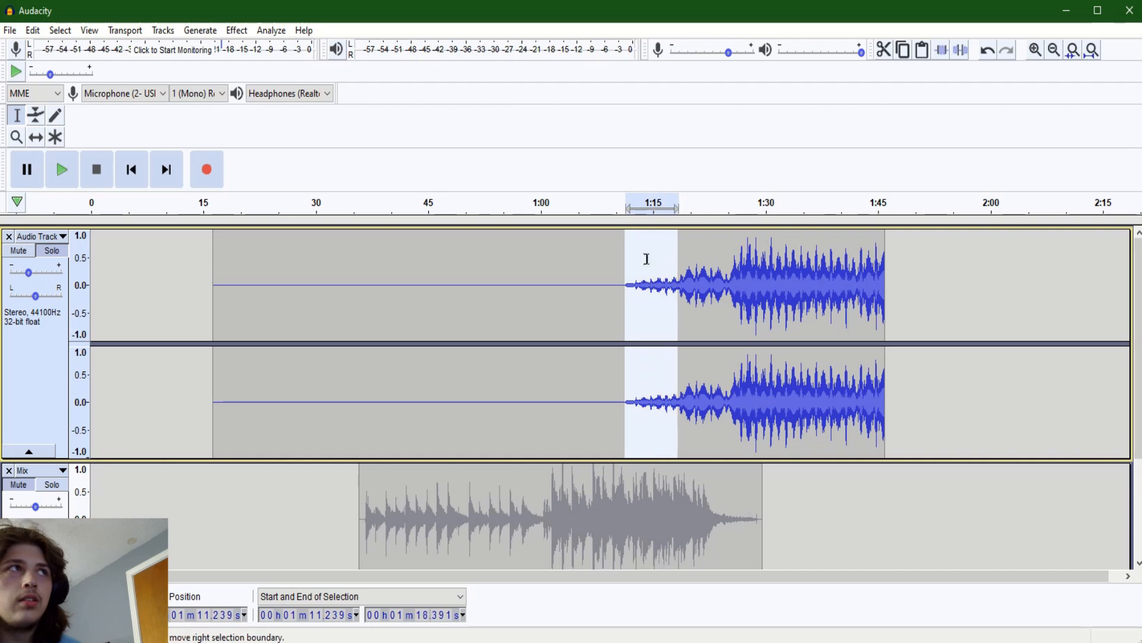
click(236, 31)
click(297, 225)
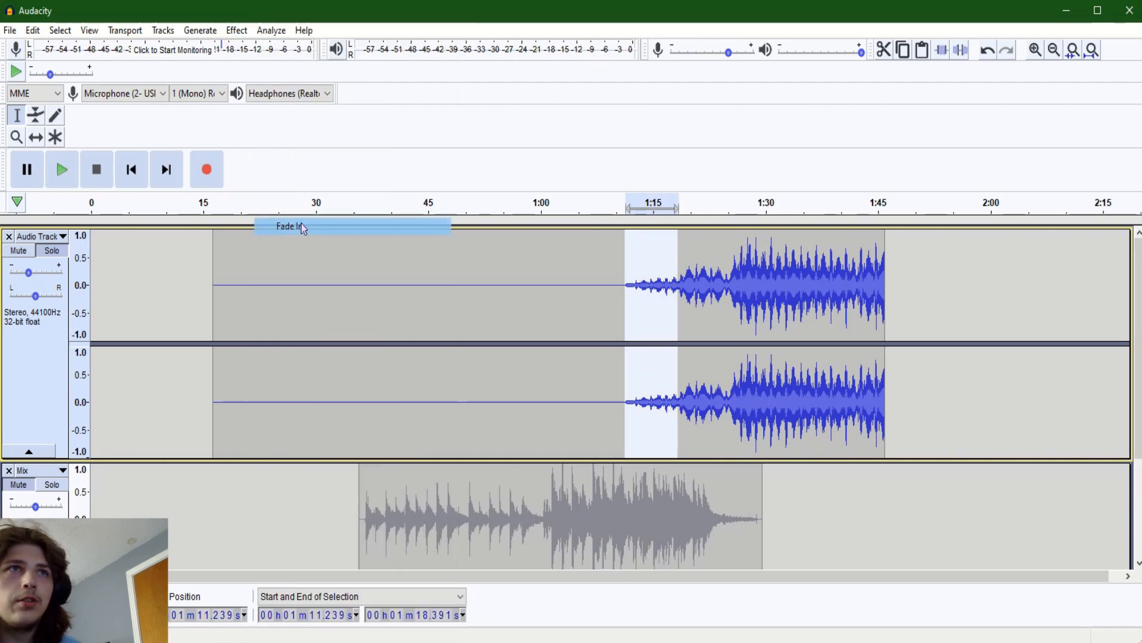
Bring the Mix track back, play both tracks from 1:10.031 and adjust the phased track's gain while listening.
click(614, 283)
click(360, 413)
click(20, 486)
click(615, 291)
key(space)
scroll(667, 371, up, 2)
drag(28, 272, 32, 272)
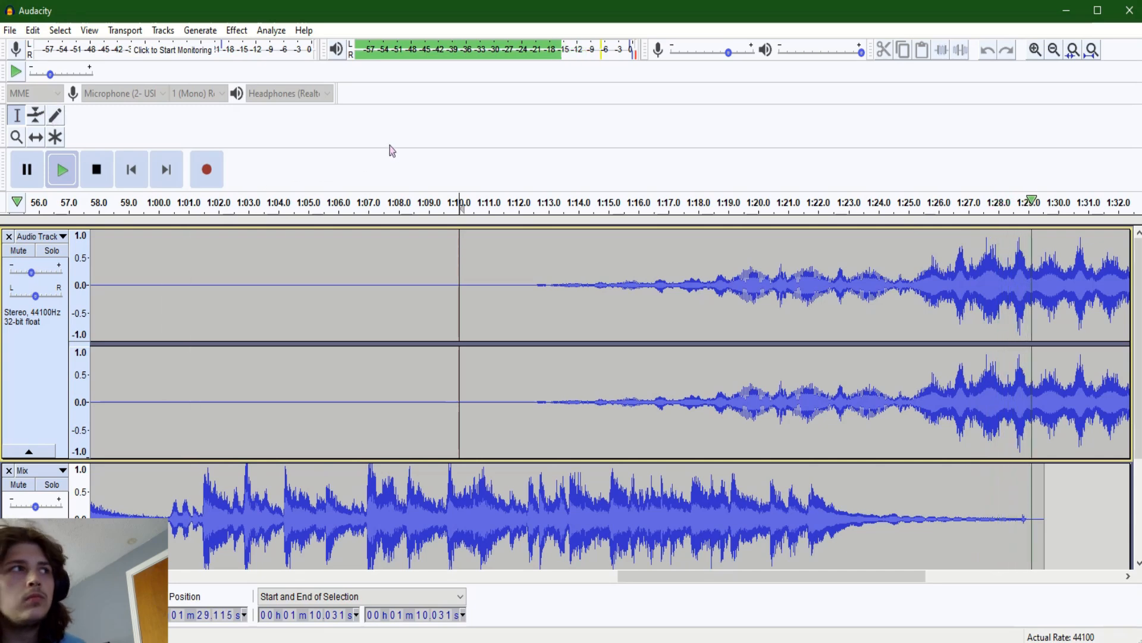
mouse_move(30, 273)
mouse_down()
mouse_move(40, 274)
mouse_move(28, 273)
mouse_up()
Shift the phased track about 3 s earlier and play it with the Mix from 1:10.031.
key(space)
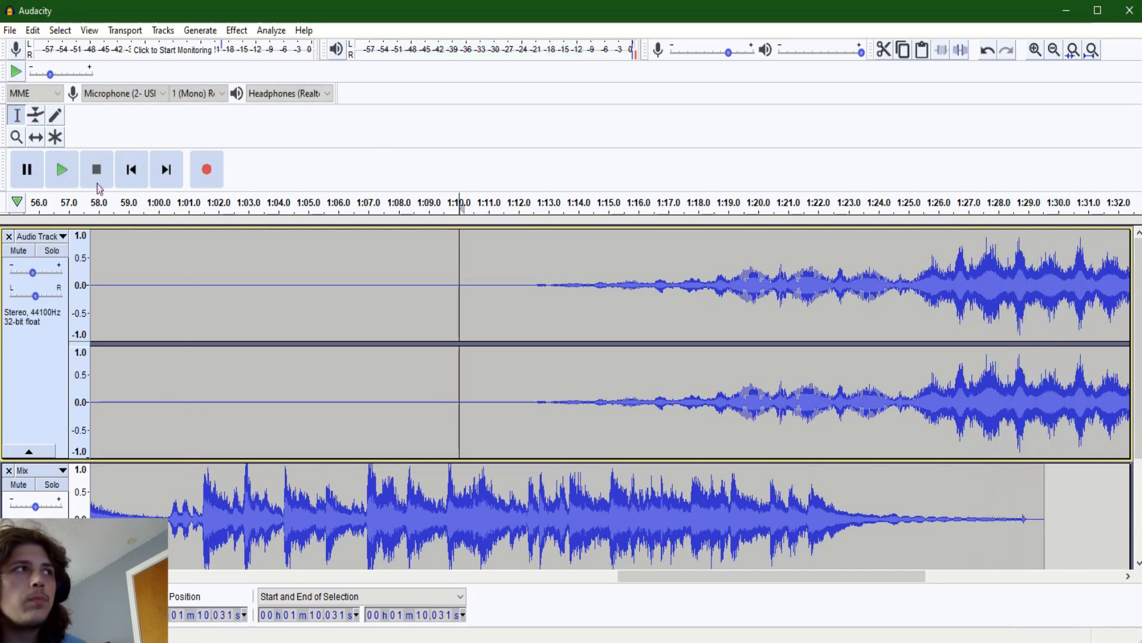
drag(937, 303, 844, 303)
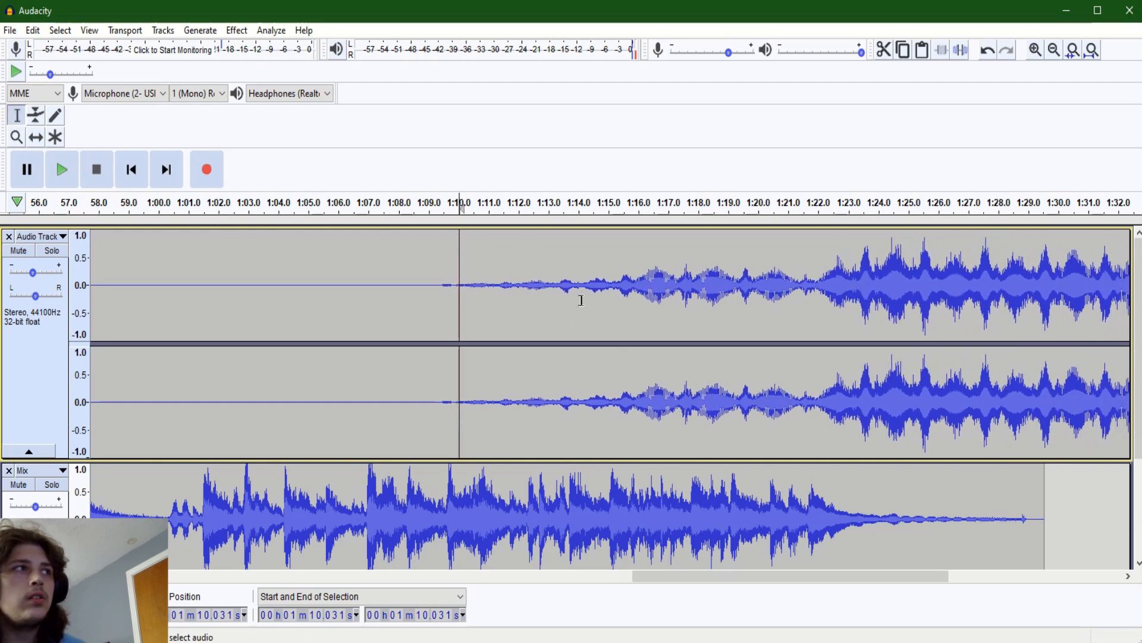
key(space)
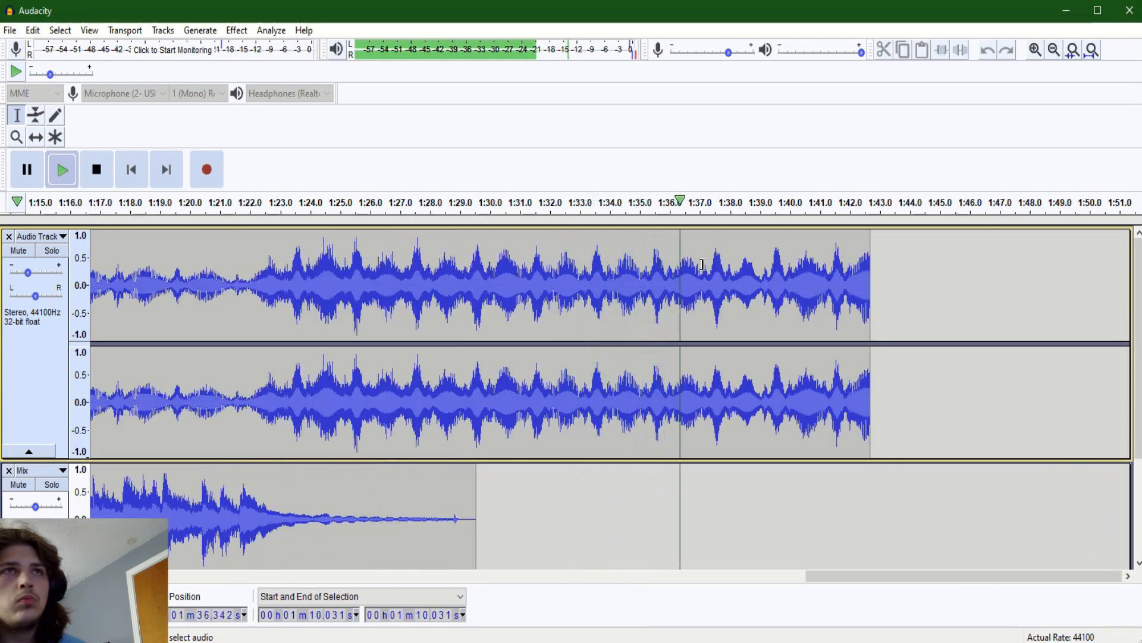
Delete the end of the phased track from 1:37.106 onward and check playback briefly from 1:28.282.
drag(703, 263, 1139, 267)
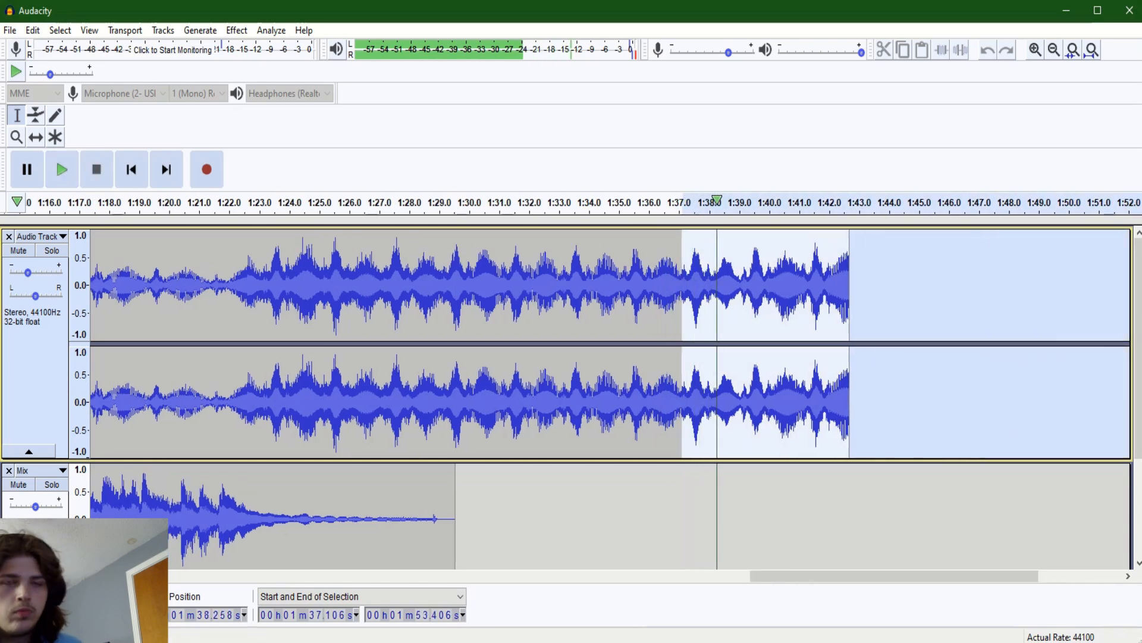
key(Delete)
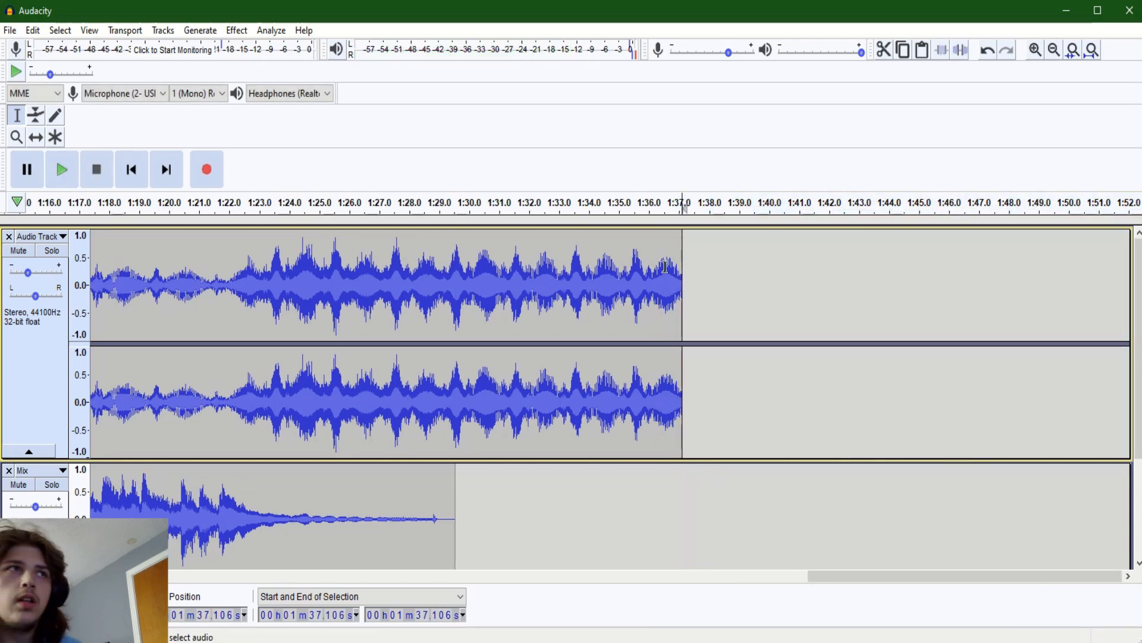
click(417, 286)
key(space)
scroll(411, 288, down, 4)
key(space)
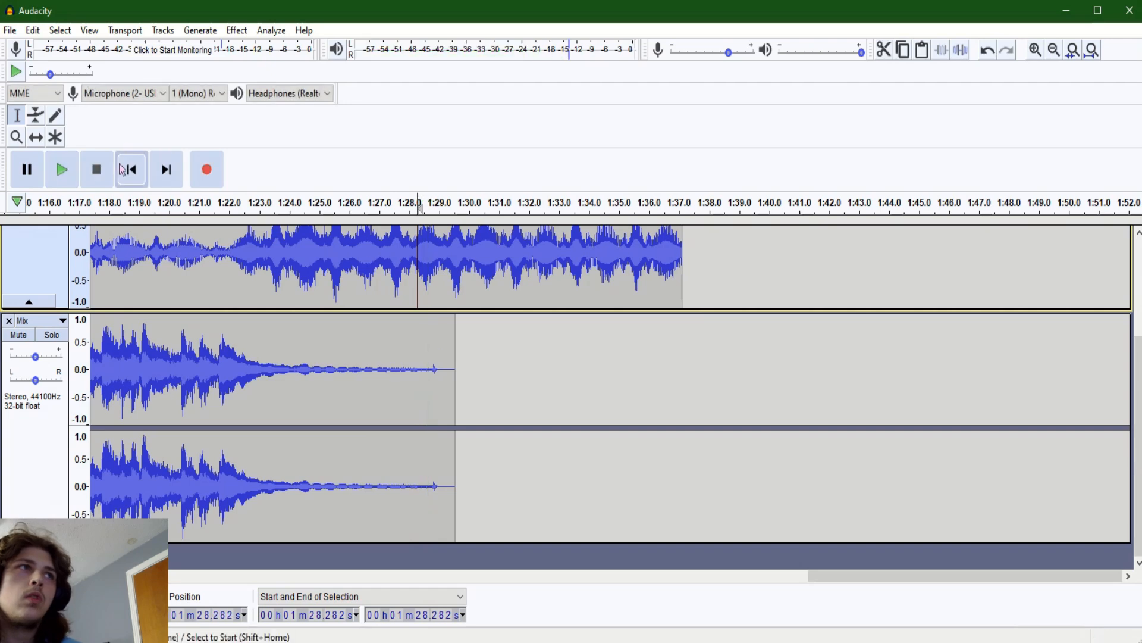
Copy the faded-in passage of the phased track from 1:08.917 to 1:21.409.
click(131, 169)
key(space)
scroll(814, 375, up, 2)
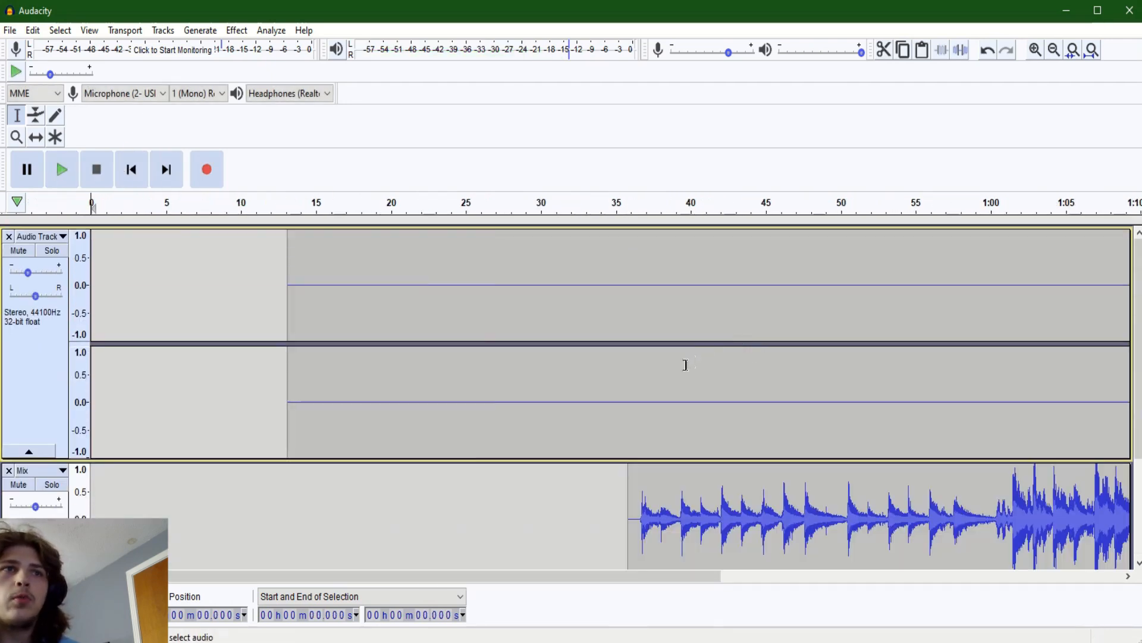
scroll(692, 362, down, 3)
scroll(714, 357, right, 5)
scroll(774, 335, up, 3)
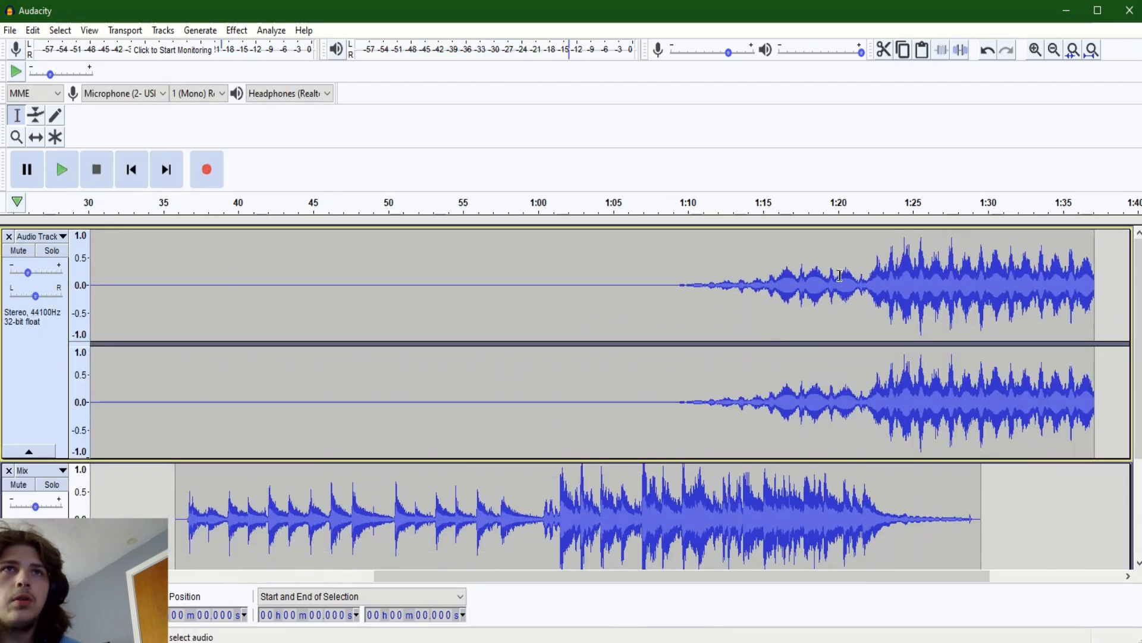
drag(859, 283, 670, 295)
scroll(528, 301, down, 3)
scroll(256, 265, left, 3)
scroll(256, 265, left, 2)
Add a new stereo track and paste the copied passage into it at about 27.7 s.
click(162, 31)
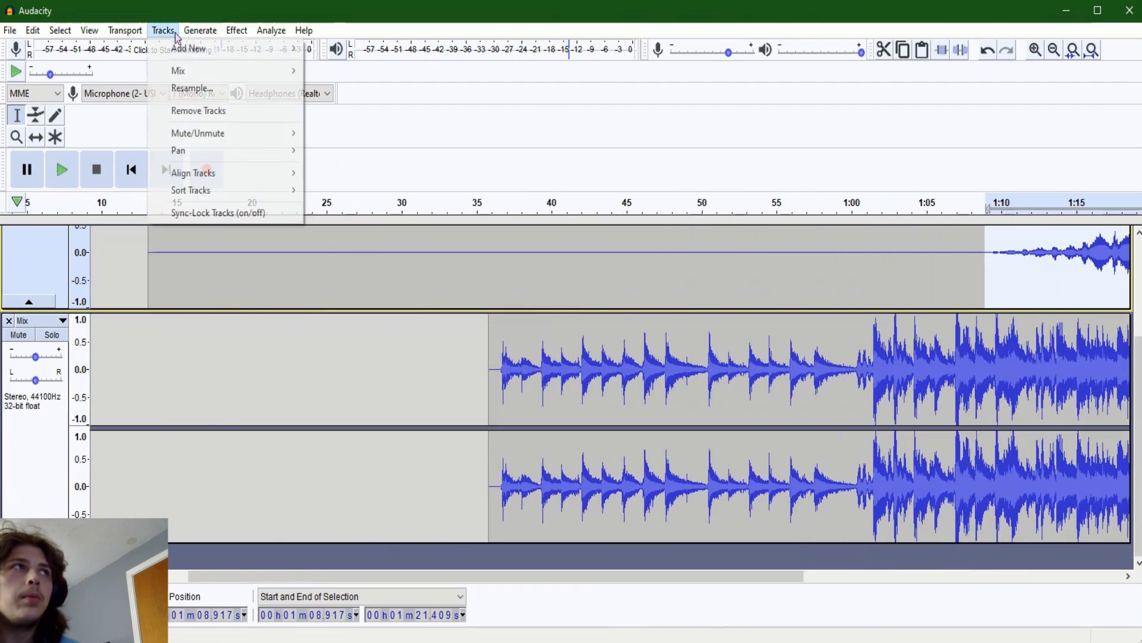
mouse_move(190, 49)
click(333, 64)
click(368, 396)
key(ctrl+v)
click(334, 396)
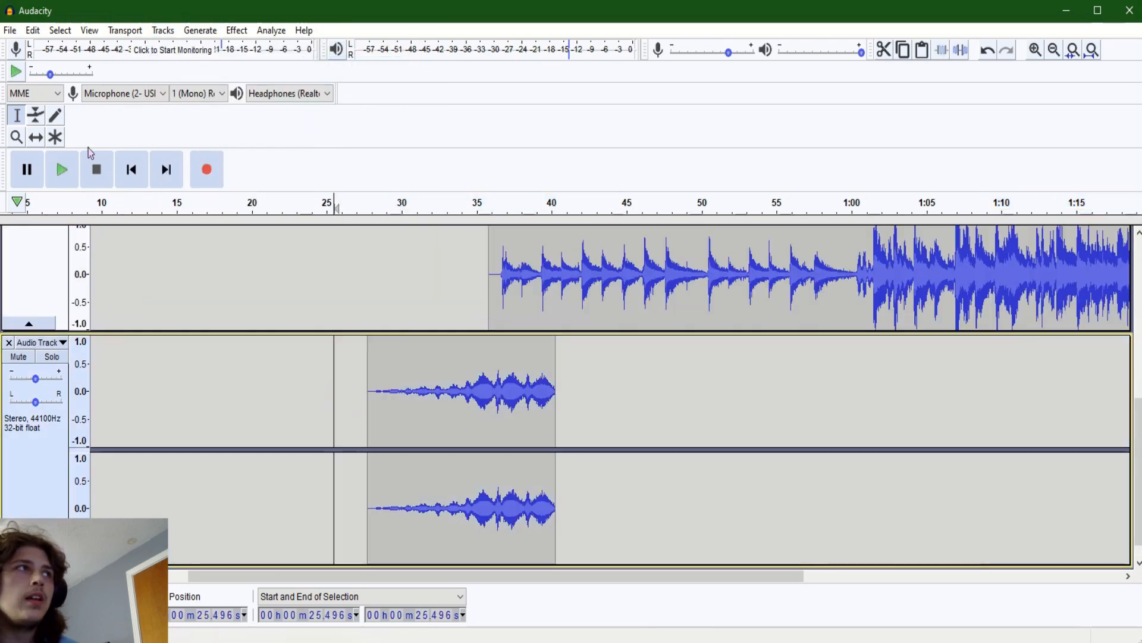
Shift the pasted clip to start at about 26.1 s and play it into the Mix's opening from 25.496 s.
click(38, 135)
scroll(475, 326, up, 2)
drag(639, 381, 546, 376)
key(space)
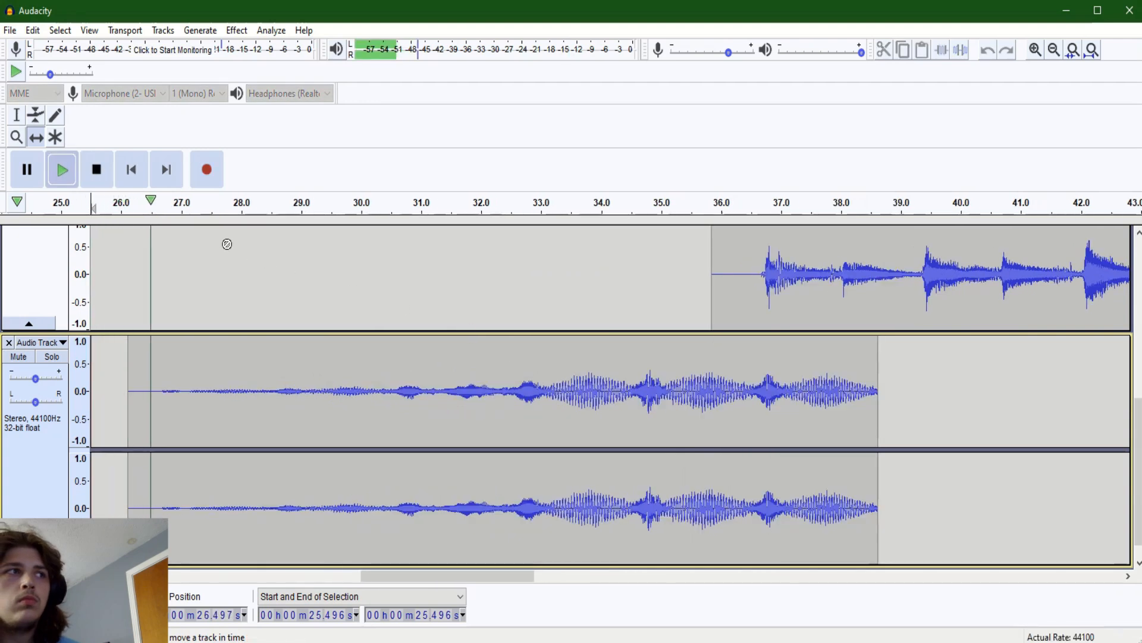
key(F1)
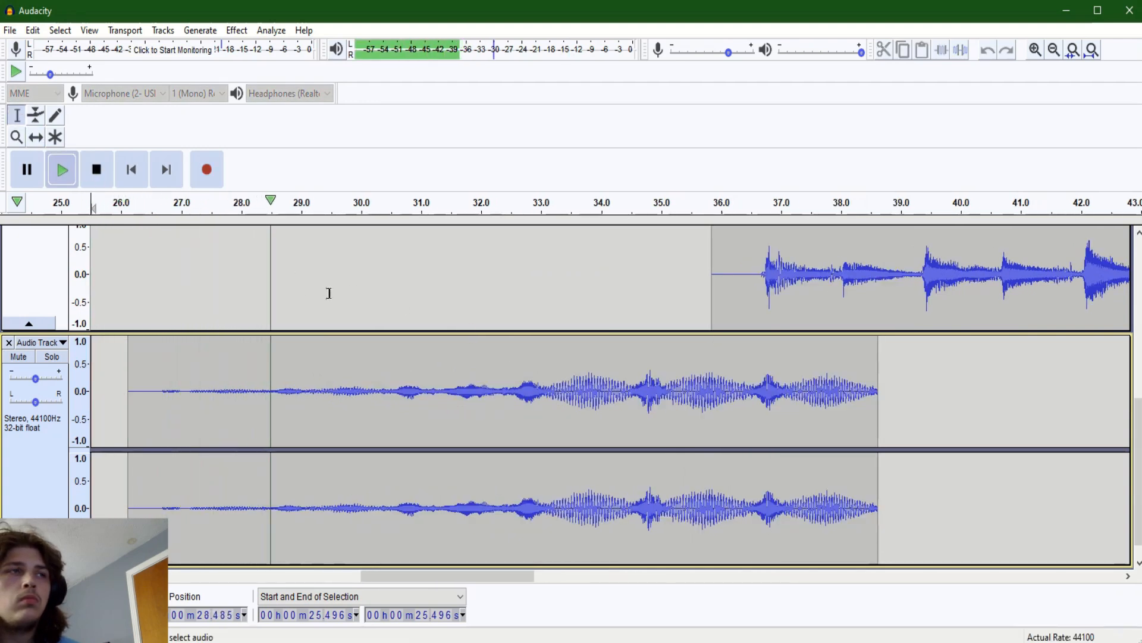
scroll(329, 293, up, 1)
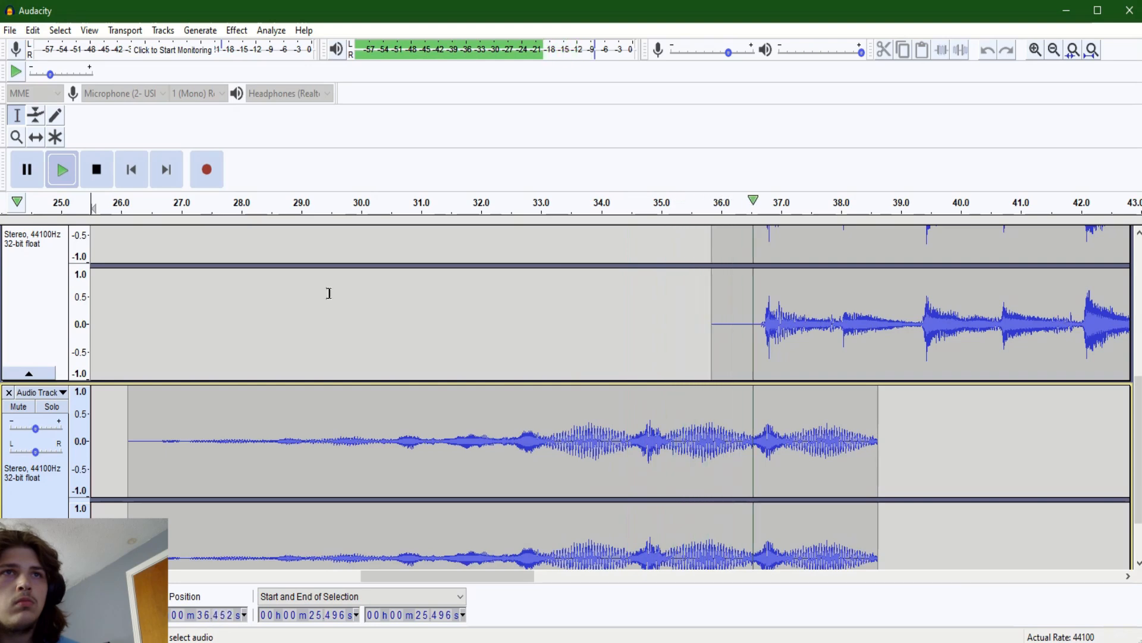
Silence the end of the pasted clip from 37.001 s onward and play the transition from 35.712 s.
drag(781, 444, 1062, 481)
click(960, 50)
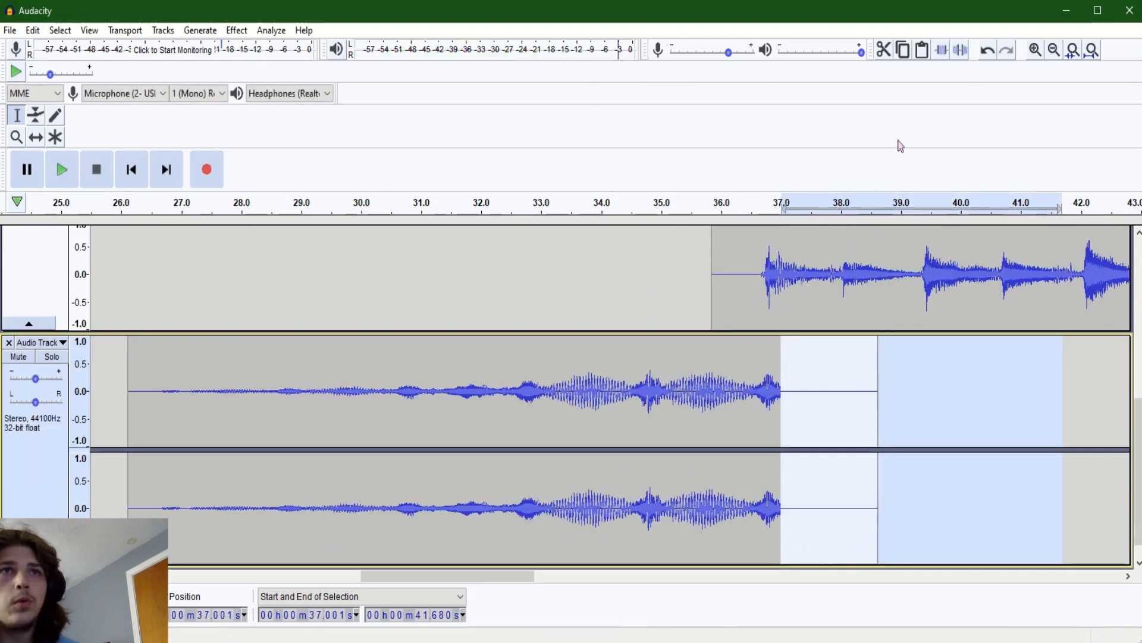
click(754, 269)
scroll(720, 387, down, 3)
click(704, 367)
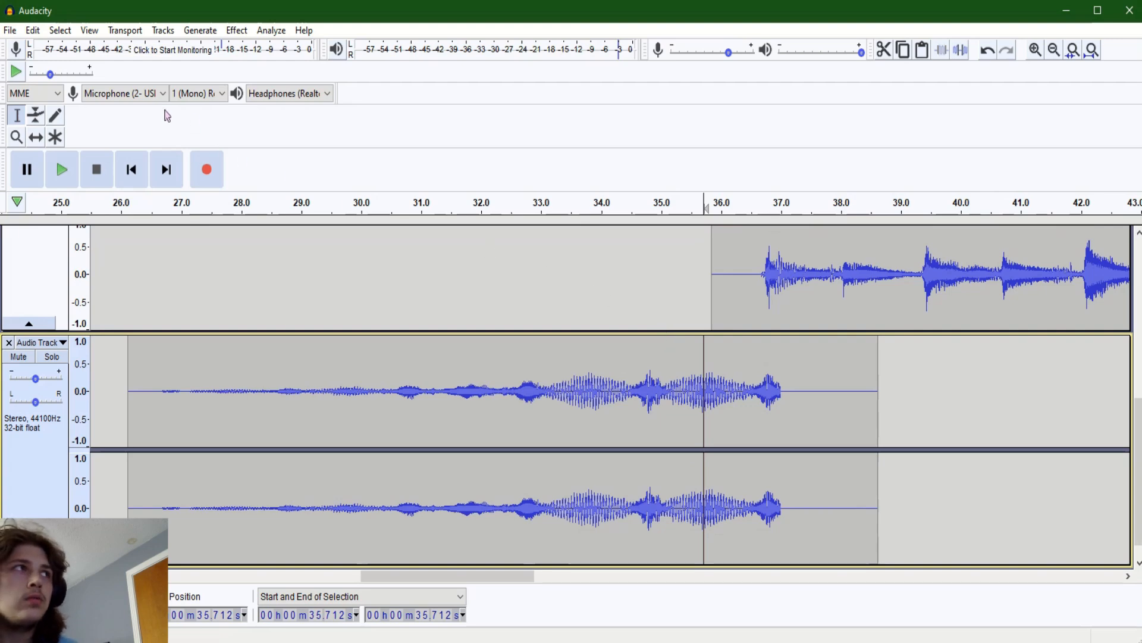
click(63, 179)
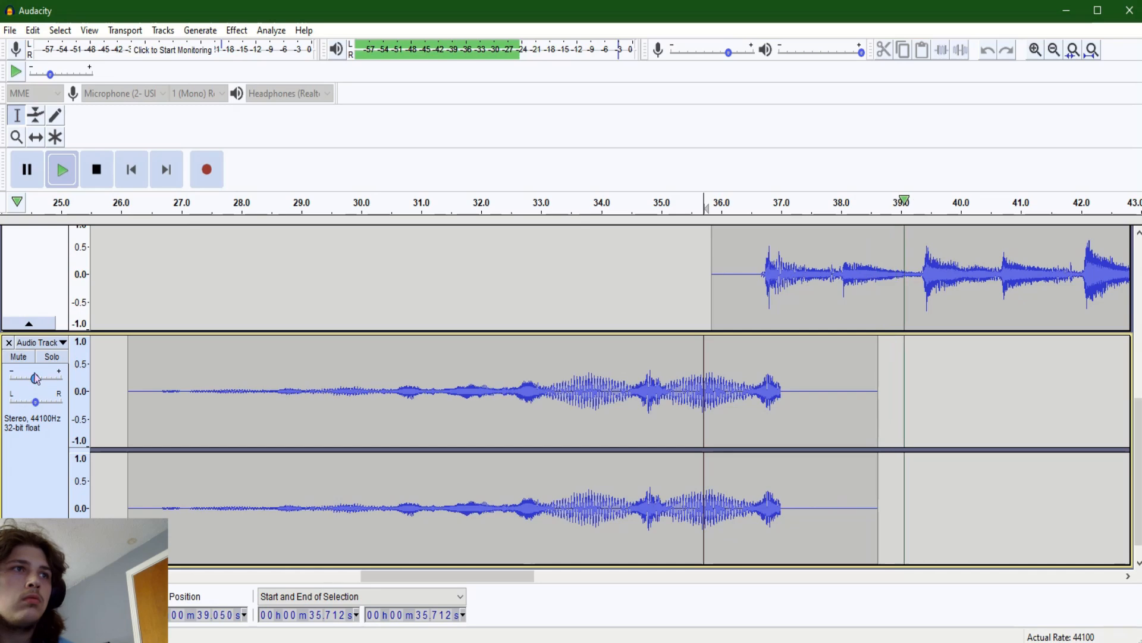
key(space)
Silence the pasted clip before about 30.5 s, apply Fade In from 30.174 to 33.890 s and play from 29.722 s.
drag(390, 377, 92, 285)
drag(476, 389, 697, 395)
click(237, 29)
click(295, 260)
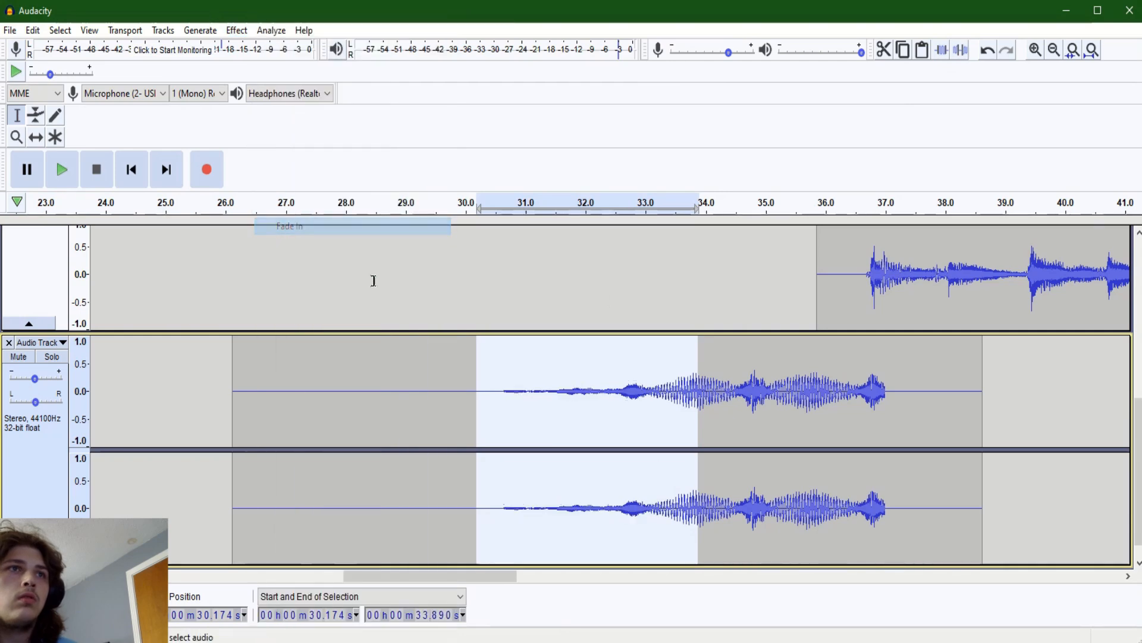
click(449, 384)
key(space)
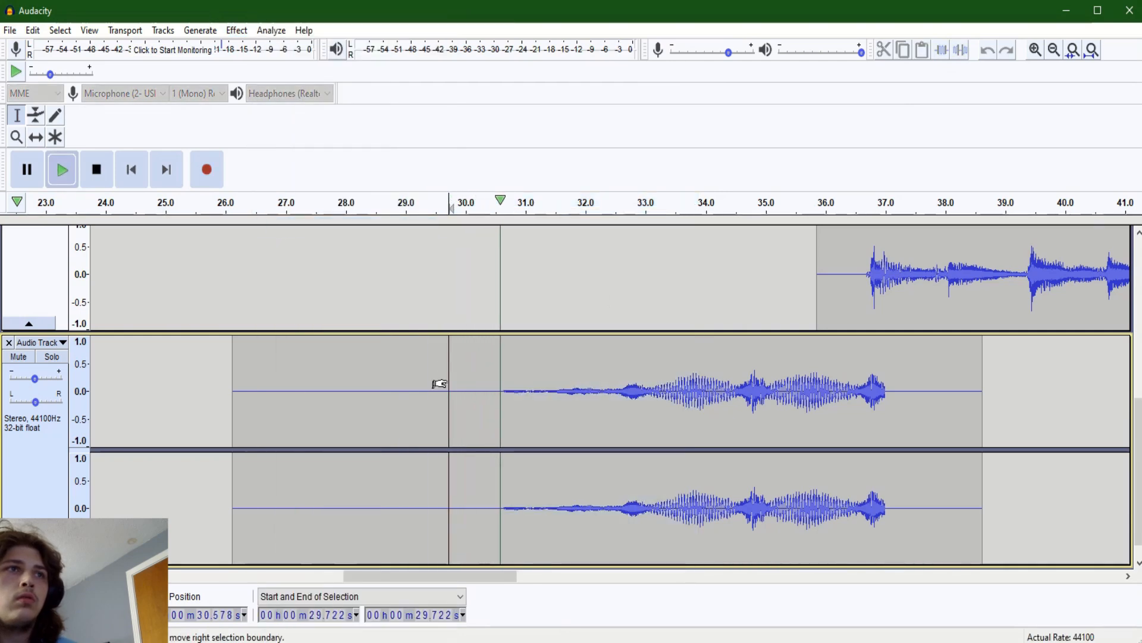
Apply Fade In again to the pasted clip from 30.592 to 33.820 s and play the result from 29.687 s.
click(500, 375)
drag(501, 376, 694, 380)
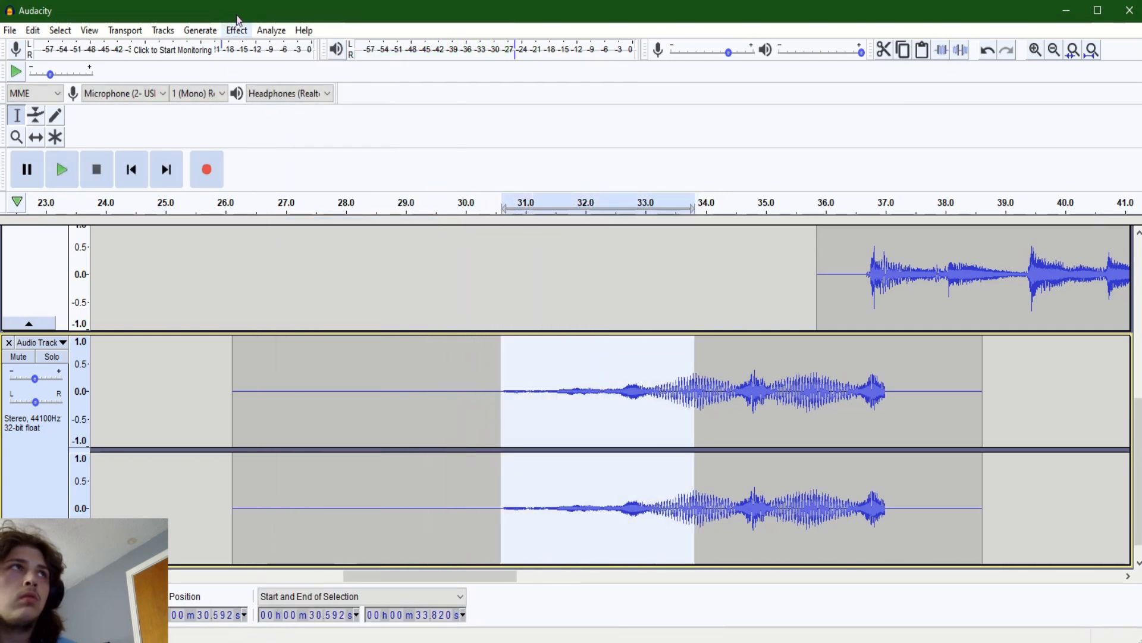
click(237, 29)
click(298, 13)
click(446, 374)
key(space)
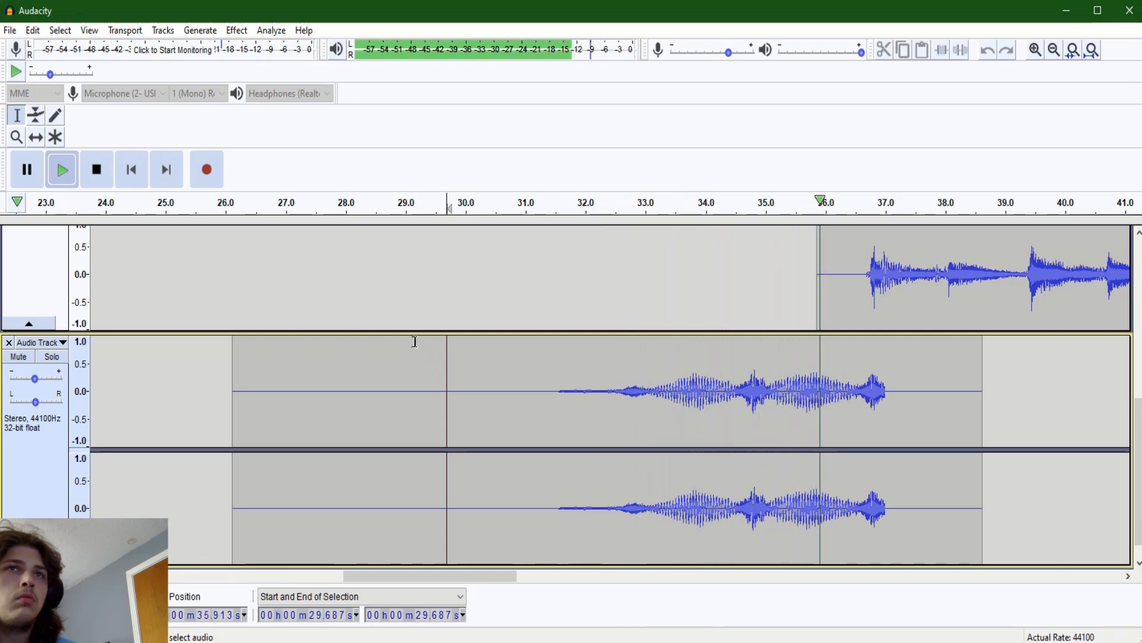
ctrl+scroll(474, 382, down, 2)
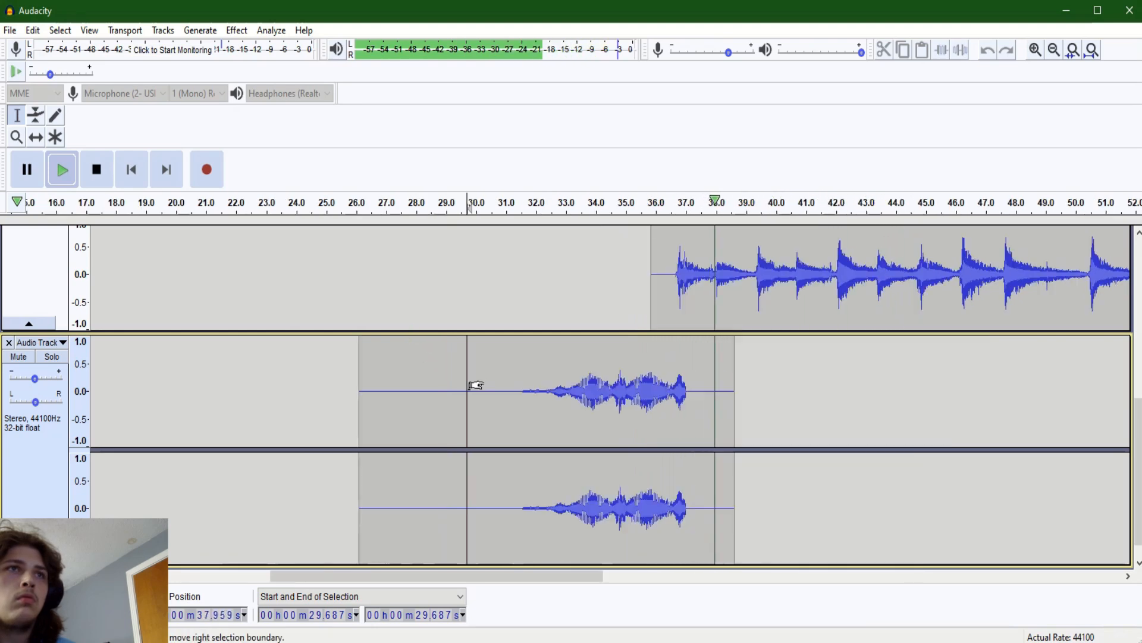
Stop playback and silence the end of the Mix from 1:28.793 onward.
scroll(502, 365, up, 3)
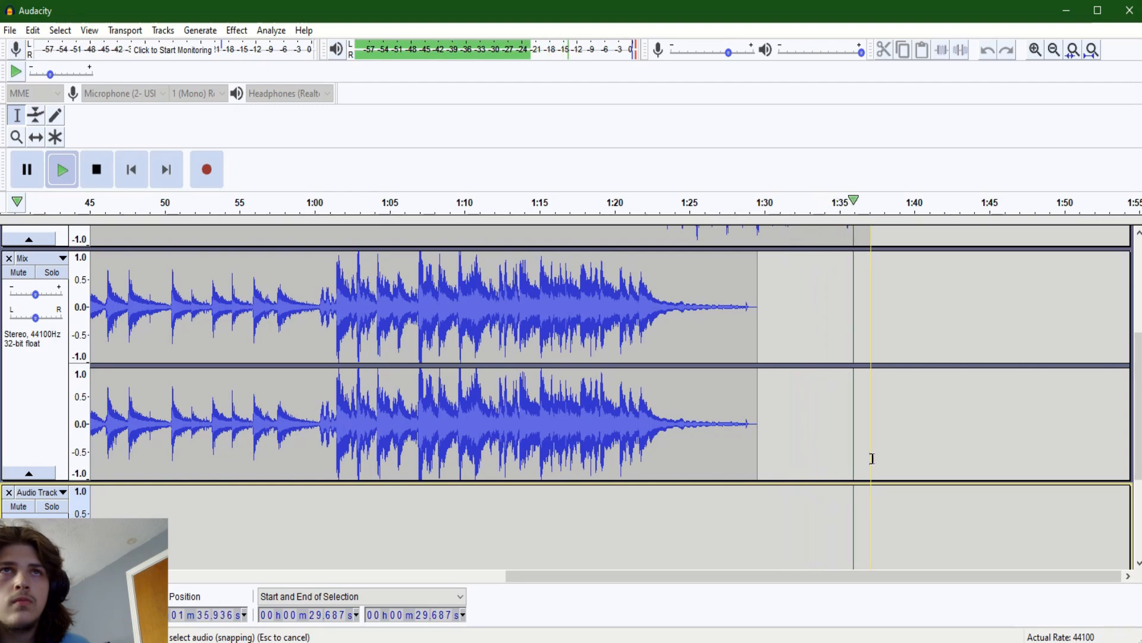
key(space)
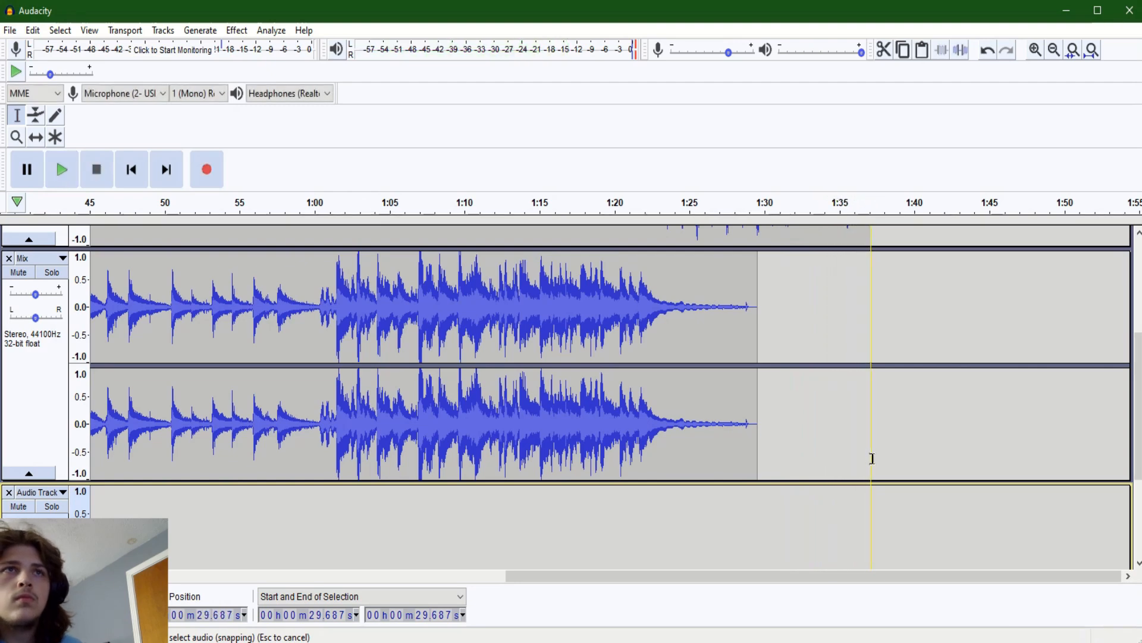
scroll(854, 375, up, 2)
ctrl+scroll(755, 375, up, 1)
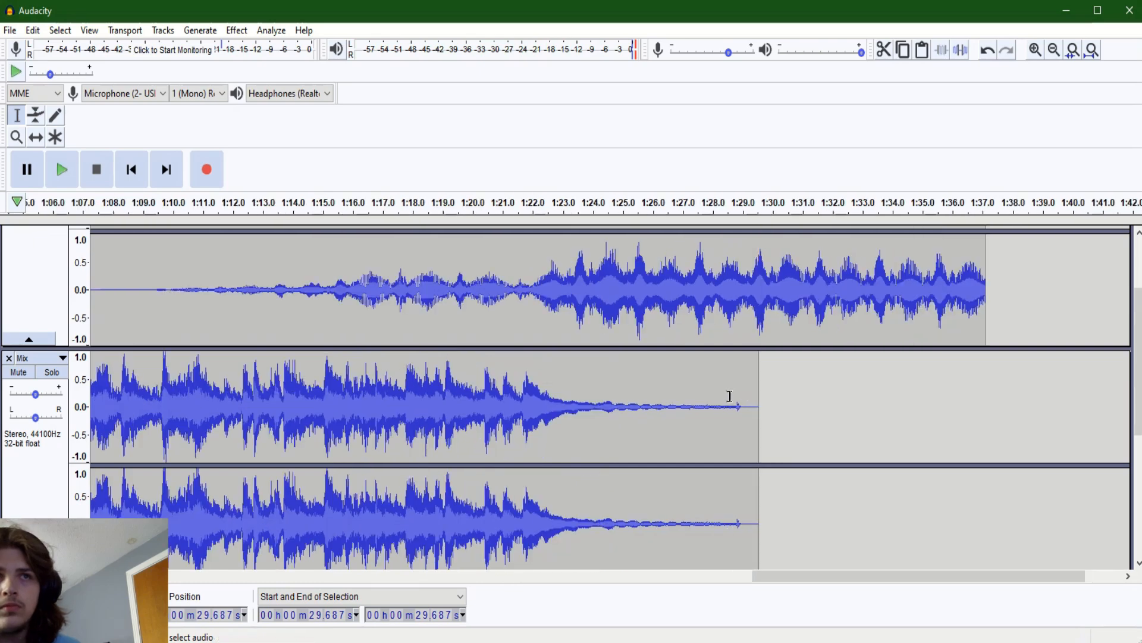
drag(736, 397, 866, 386)
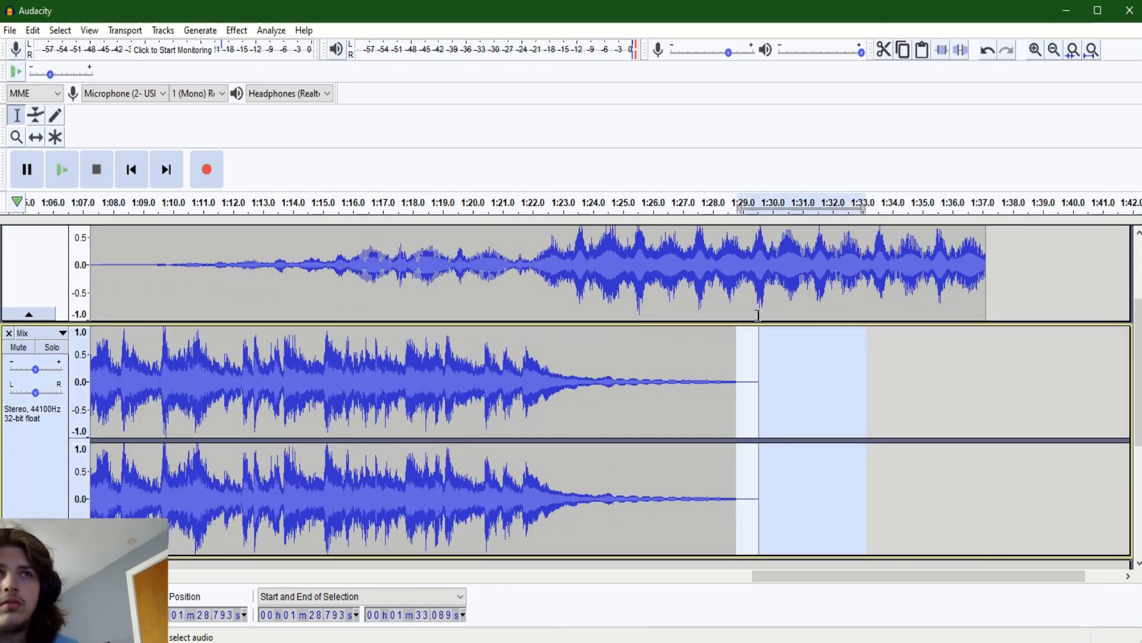
Apply Fade Out to the Mix's tail from 1:28.207 to 1:29.022.
ctrl+scroll(768, 301, up, 3)
drag(409, 381, 603, 431)
click(236, 30)
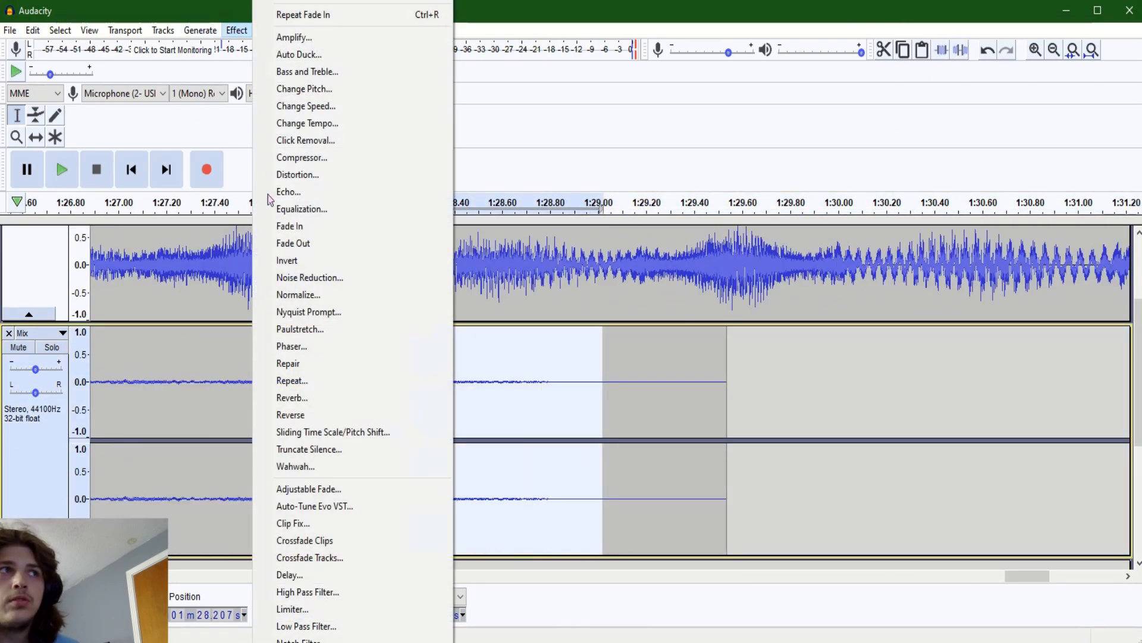
click(289, 226)
ctrl+scroll(351, 372, down, 2)
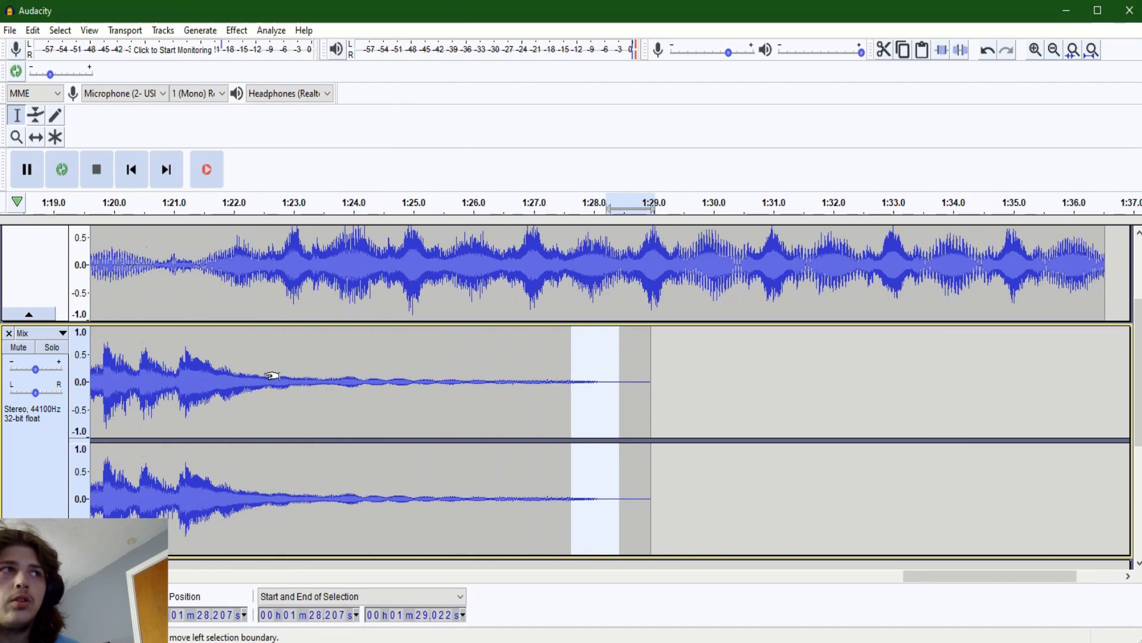
Silence the end of the stretched track from about 1:36.6 onward and play its ending from 1:35.840.
scroll(272, 378, left, 1)
ctrl+scroll(470, 300, down, 2)
click(636, 255)
scroll(638, 297, up, 3)
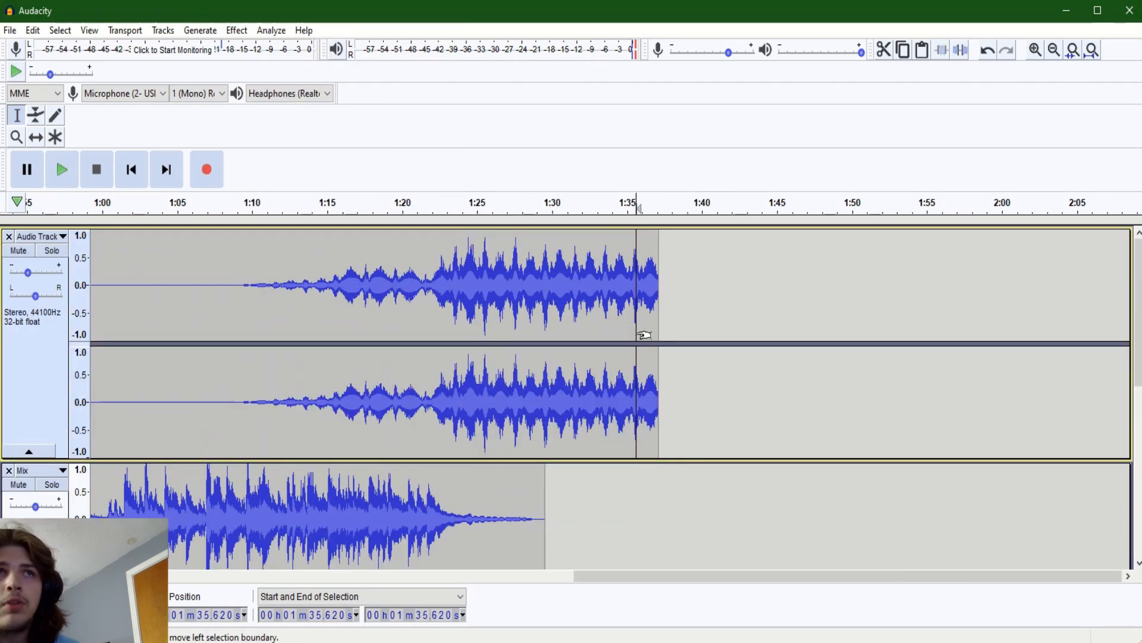
ctrl+scroll(655, 310, up, 2)
drag(675, 260, 737, 279)
click(961, 50)
click(632, 326)
key(space)
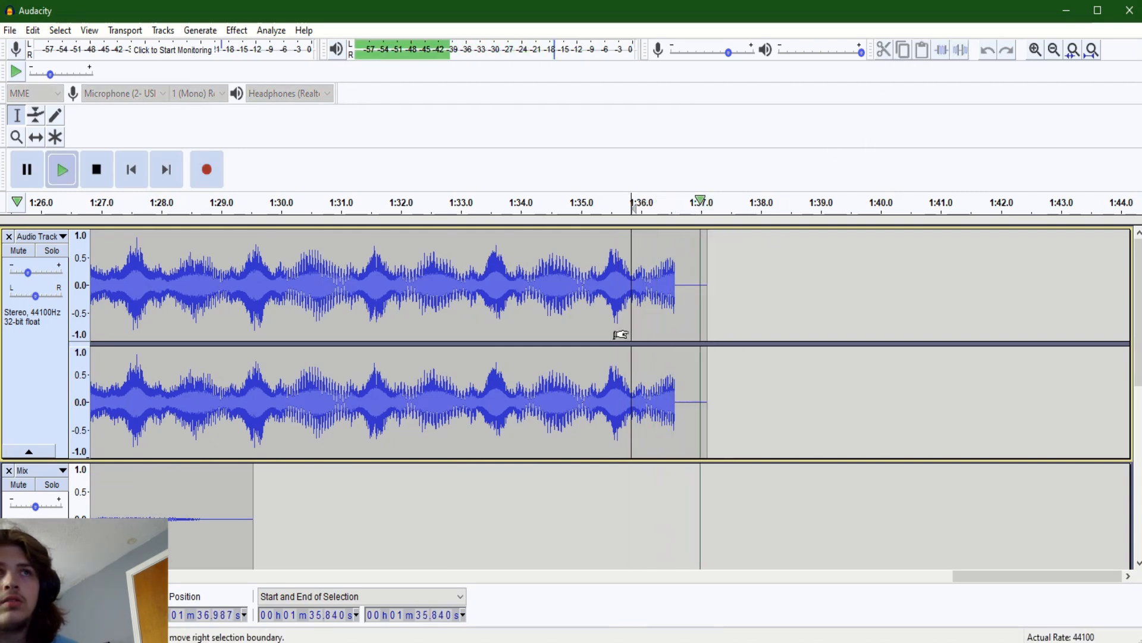
scroll(637, 272, down, 2)
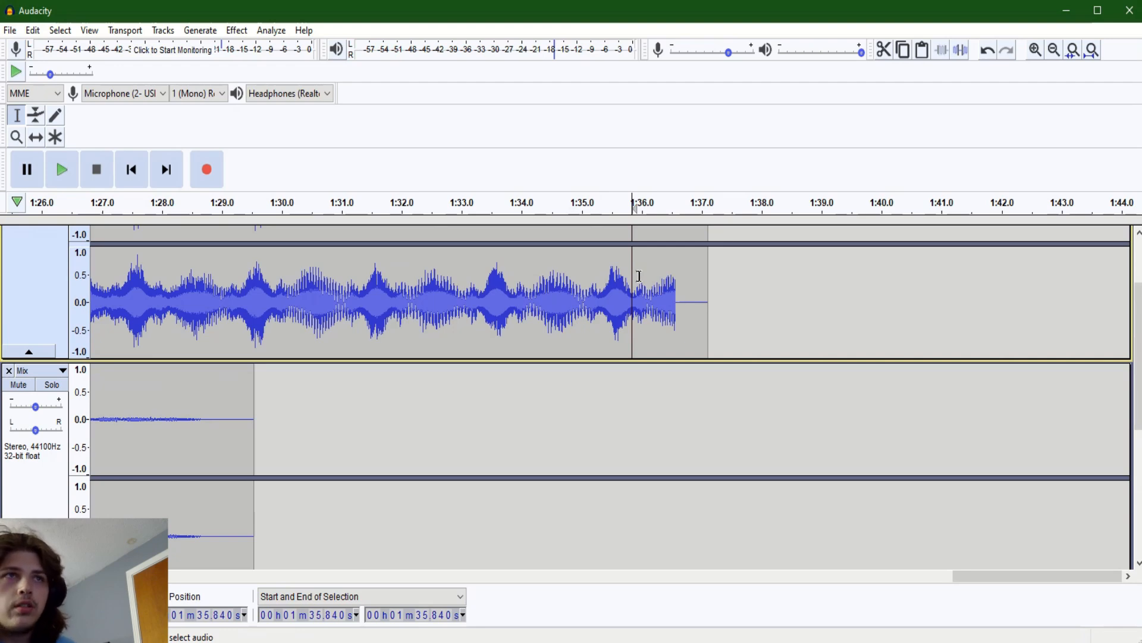
scroll(639, 339, up, 1)
scroll(633, 337, up, 1)
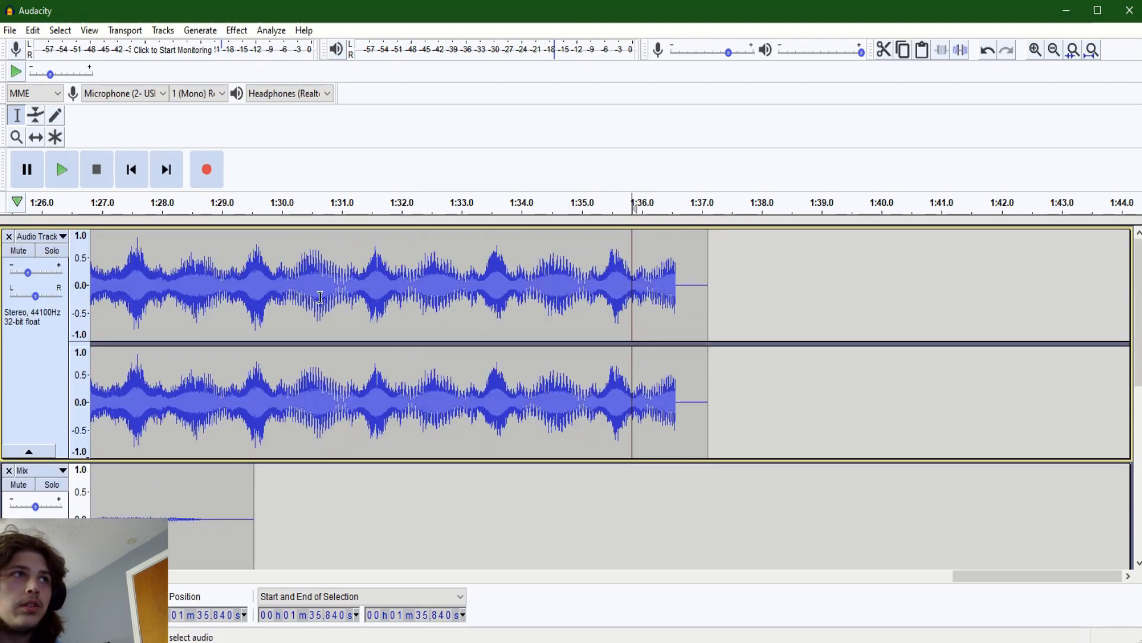
Try chopping up the stretched track's ending by silencing a series of short gaps from 1:29.583 to 1:37.652.
click(256, 277)
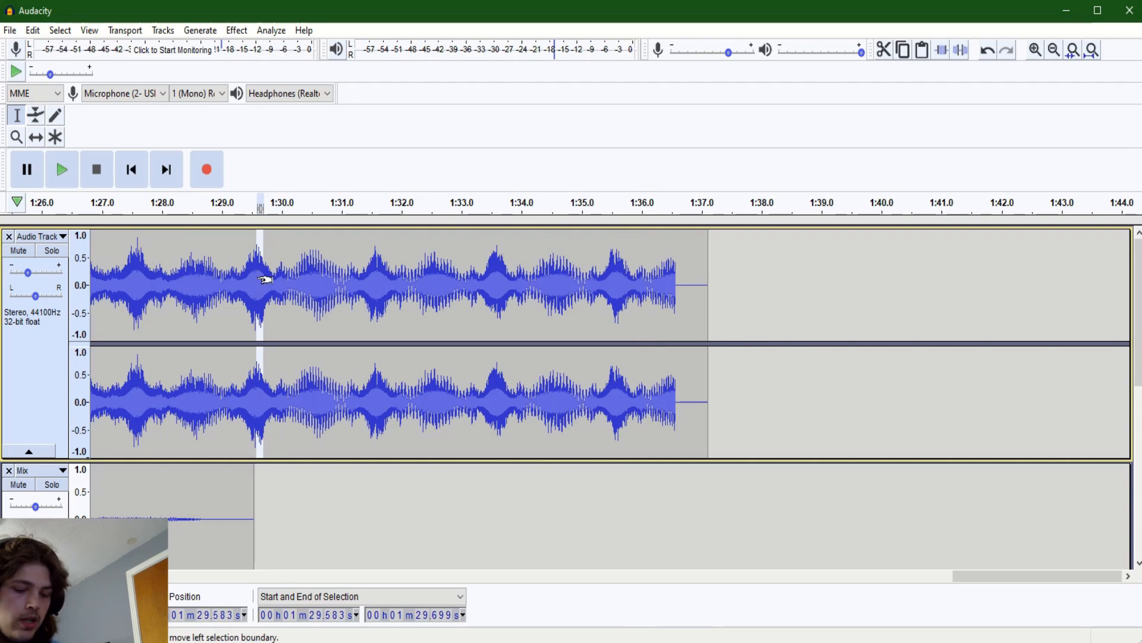
drag(295, 287, 741, 291)
key(ctrl+l)
key(ctrl+l)
key(ctrl+l)
key(ctrl+l)
key(ctrl+l)
key(ctrl+l)
click(646, 284)
key(ctrl+l)
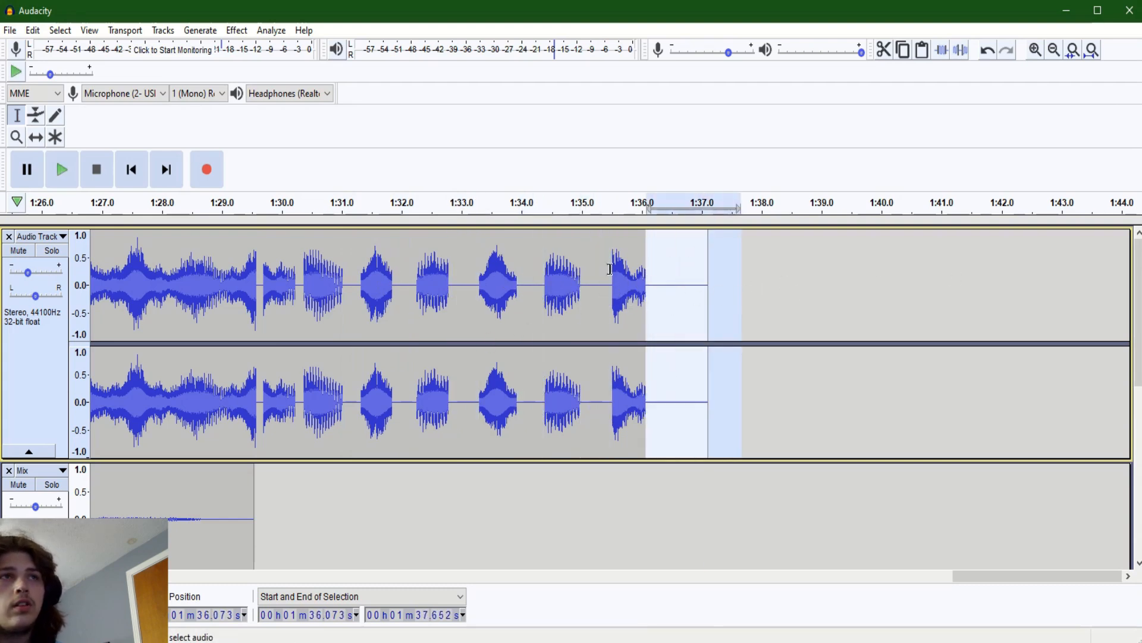
Undo the silenced gaps in the stretched track from about 1:31.8 onward.
key(ctrl+z)
key(ctrl+z)
key(ctrl+z)
key(ctrl+z)
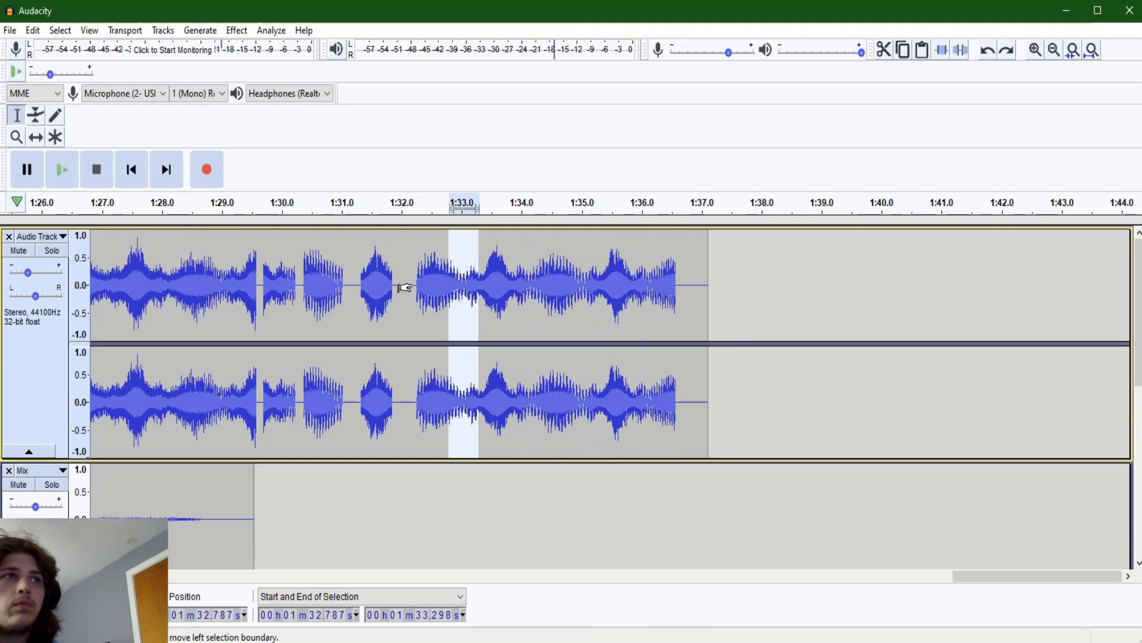
key(ctrl+z)
Silence irregular gaps in the stretched track from 1:31.730 to its end and play the chopped ending from 1:27.493.
click(385, 274)
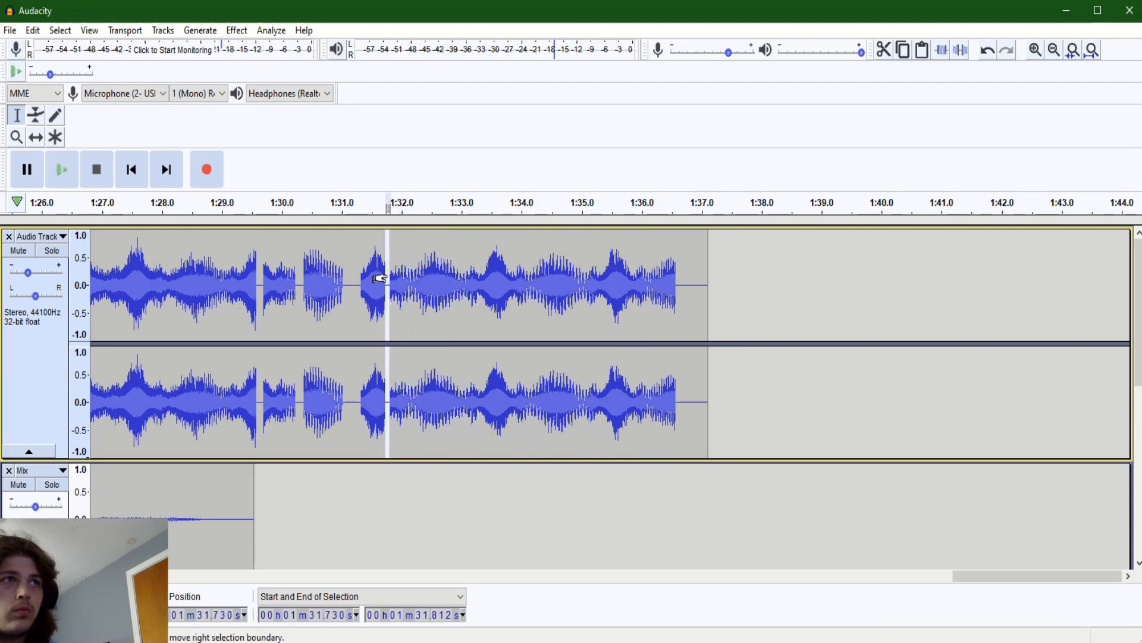
drag(417, 271, 447, 269)
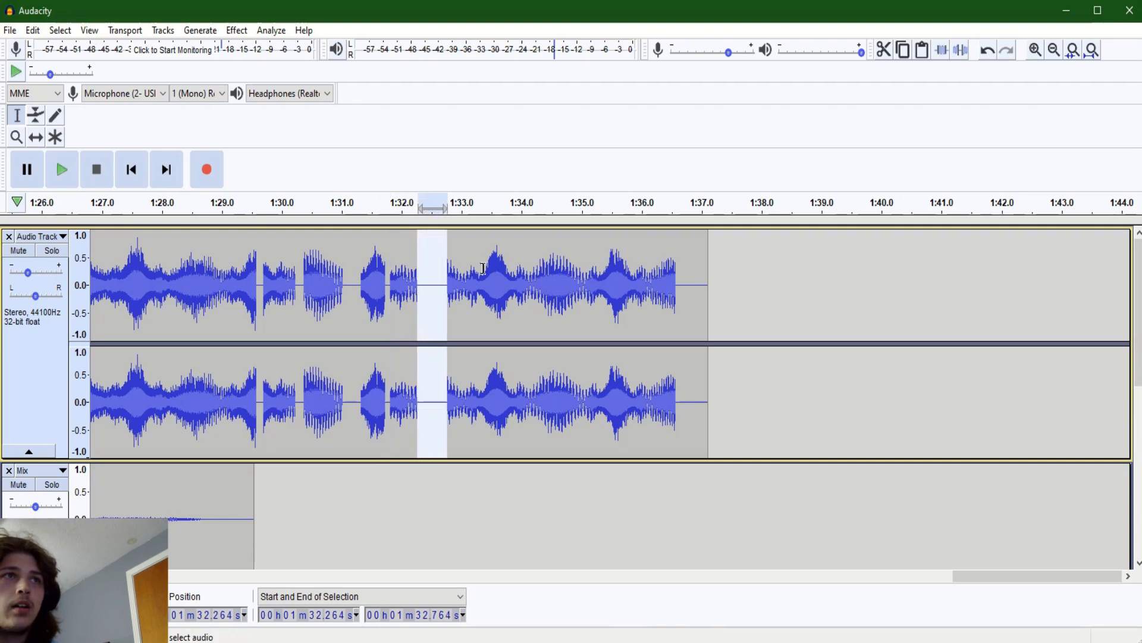
click(484, 269)
drag(531, 272, 773, 274)
key(ctrl+l)
key(ctrl+l)
click(131, 293)
key(space)
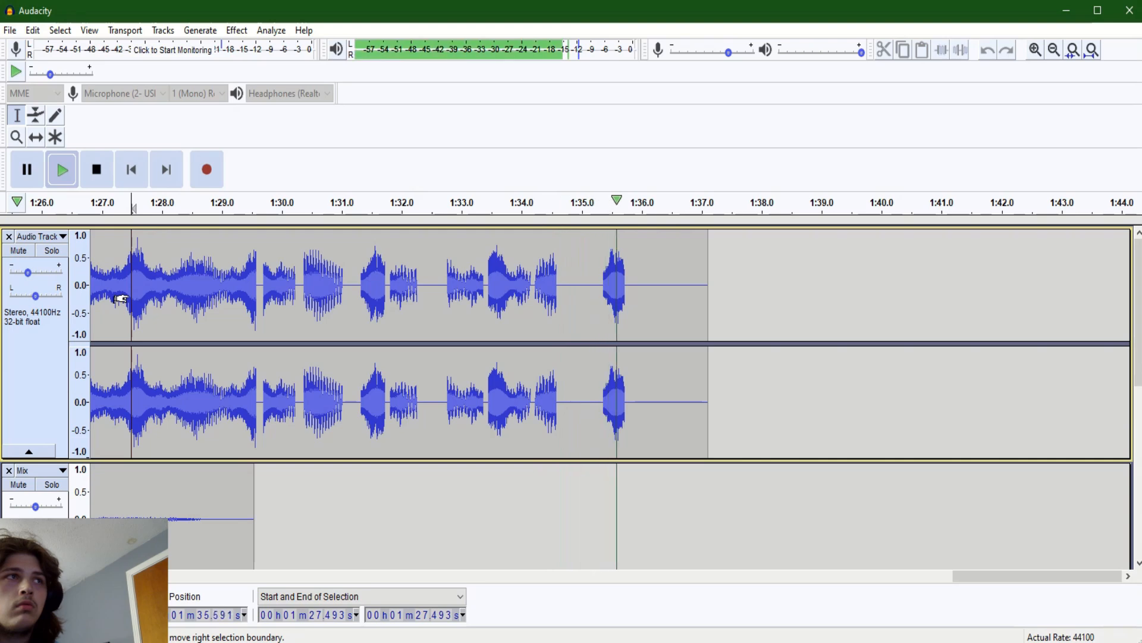
key(space)
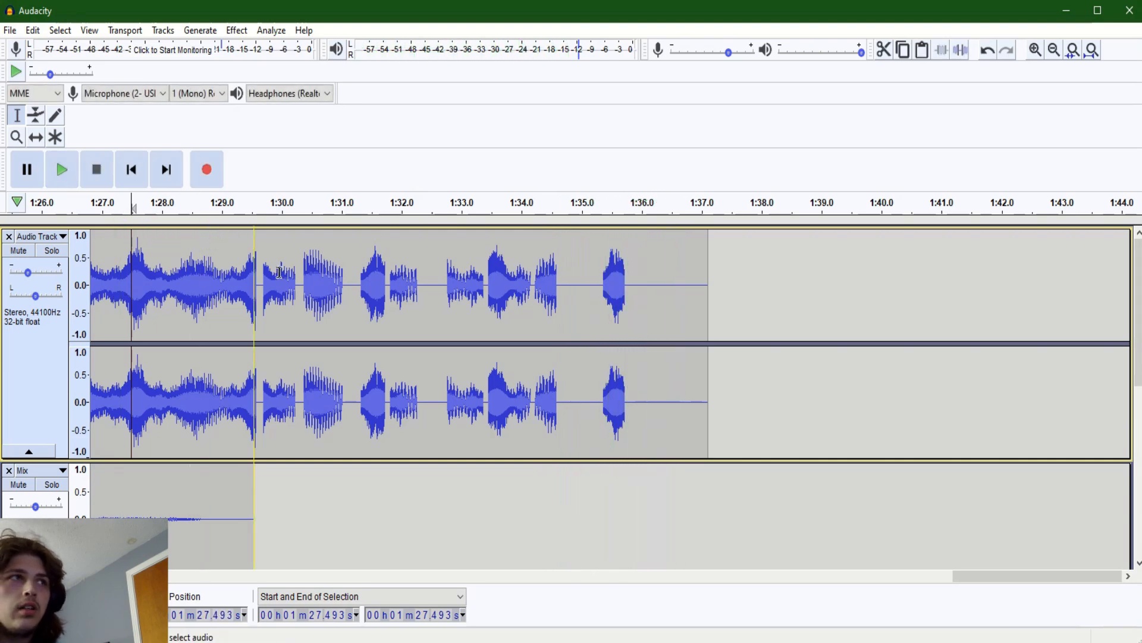
Silence further short gaps near 1:29.8 and from 1:30.523 to 1:30.639, and play the result from 1:27.528.
drag(272, 275, 321, 262)
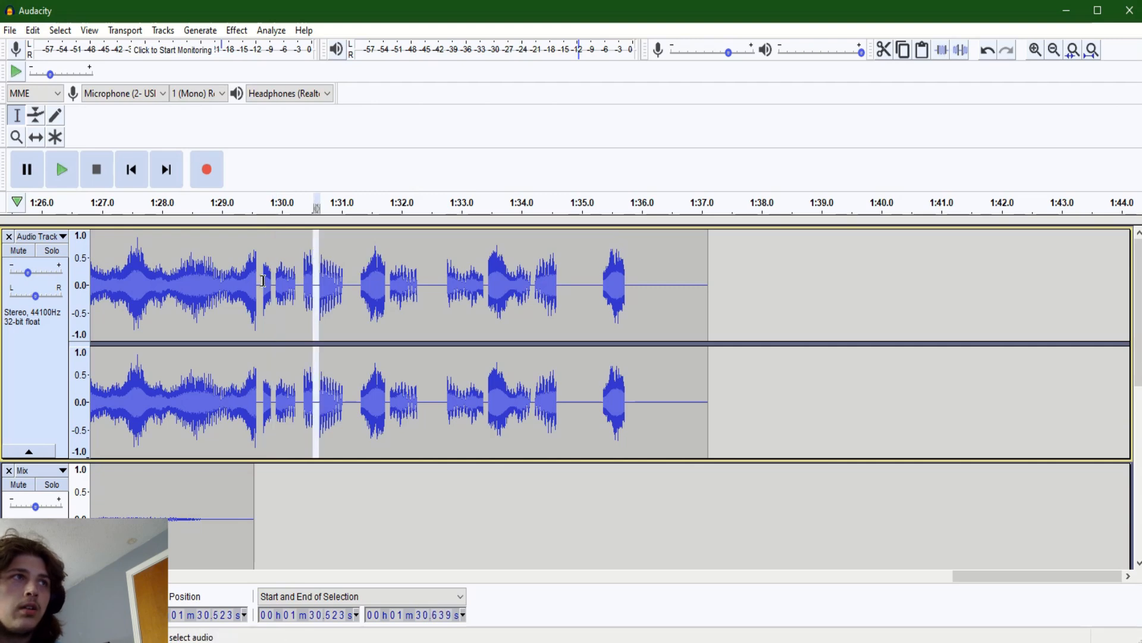
click(134, 285)
key(space)
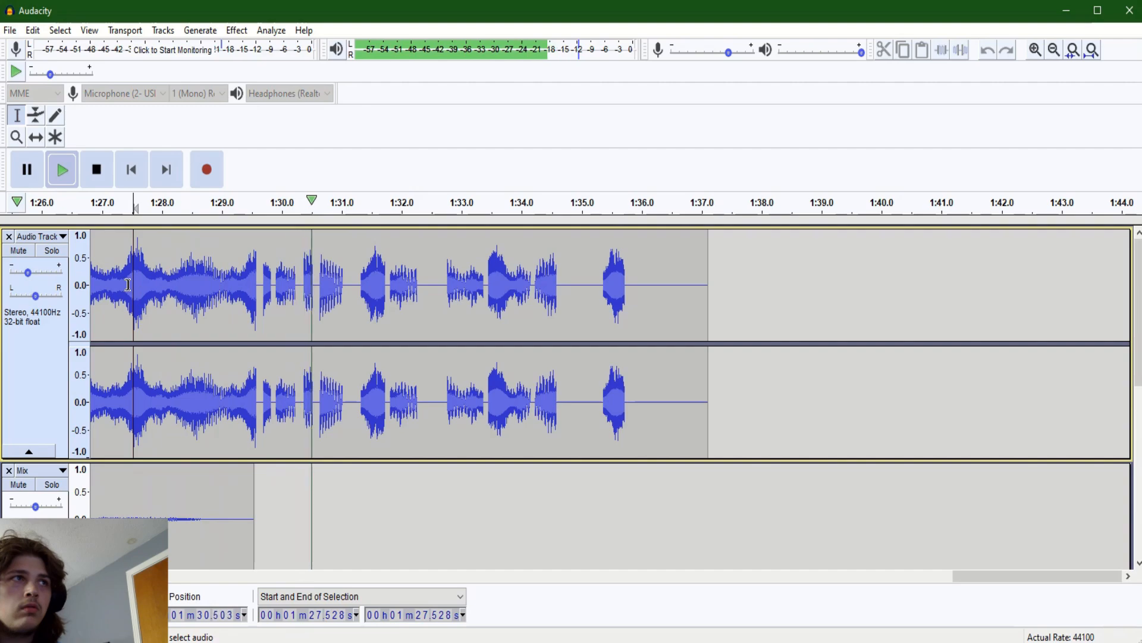
key(space)
Switch to the browser, briefly play "In What World?" from the Overthink Everything album on Bandcamp, and return to Audacity.
key(alt+Tab)
click(744, 220)
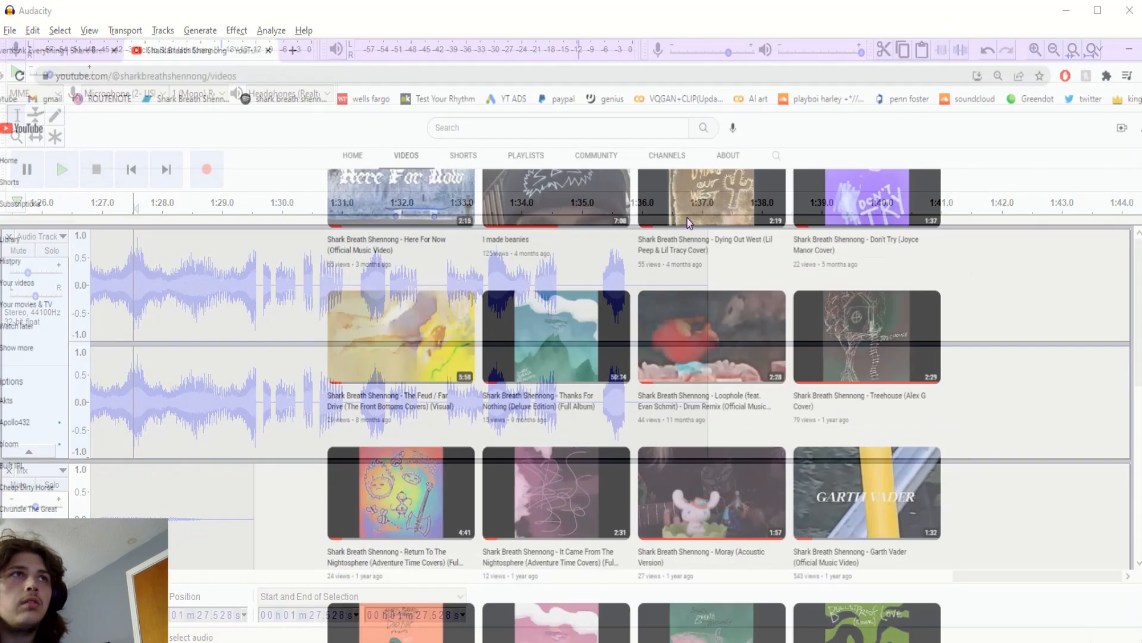
scroll(196, 138, up, 3)
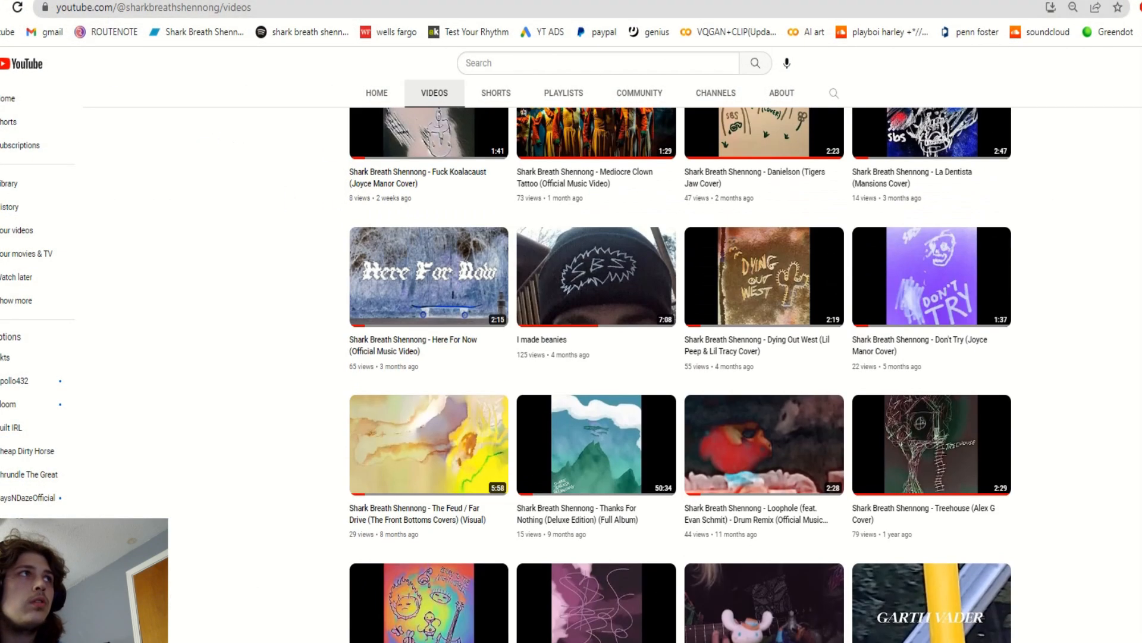
click(71, 1)
scroll(369, 340, down, 7)
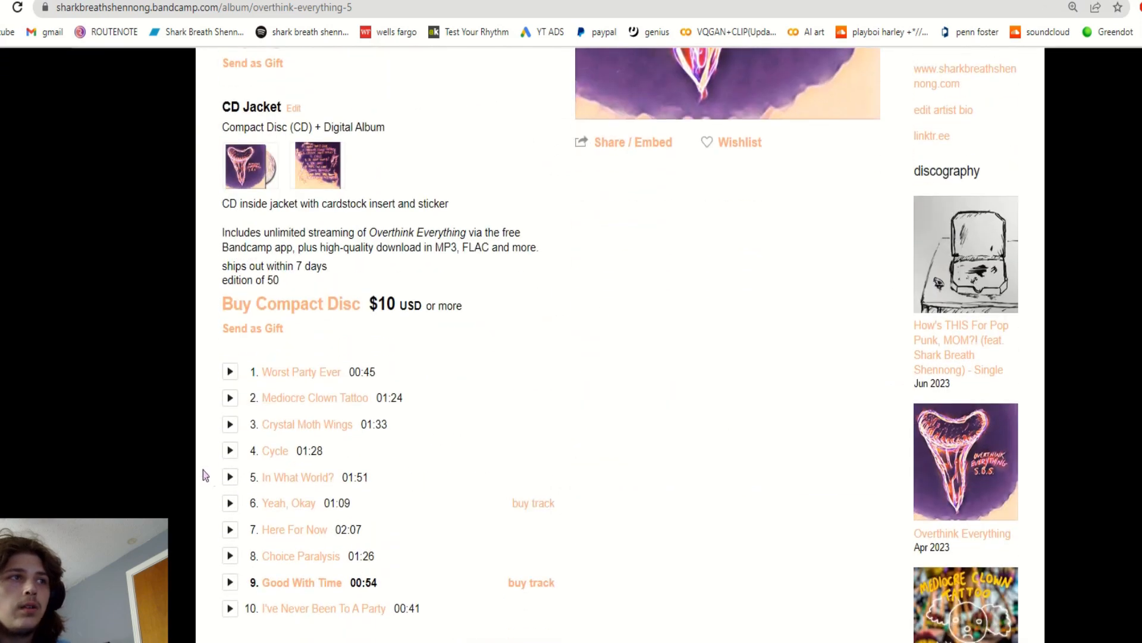
click(229, 477)
scroll(223, 458, up, 4)
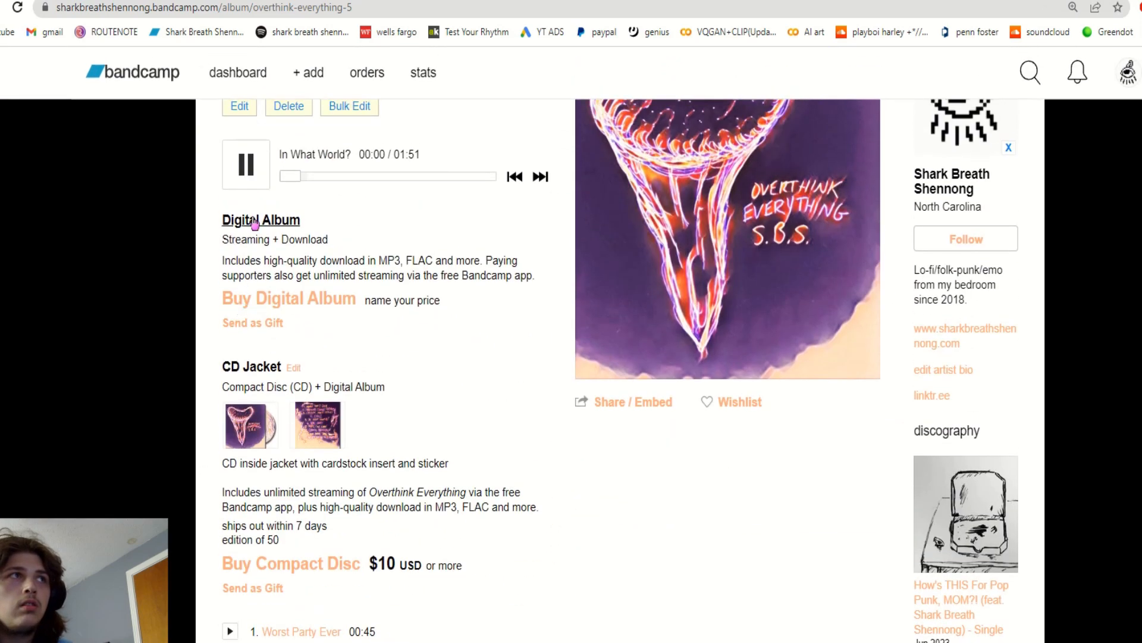
click(233, 170)
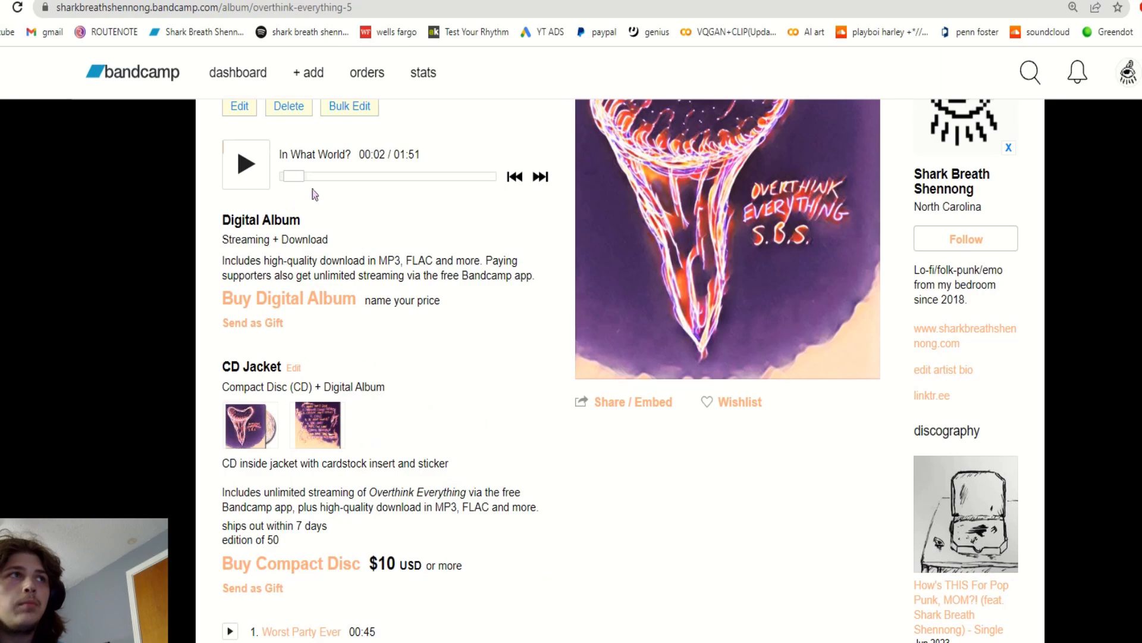
key(alt+Tab)
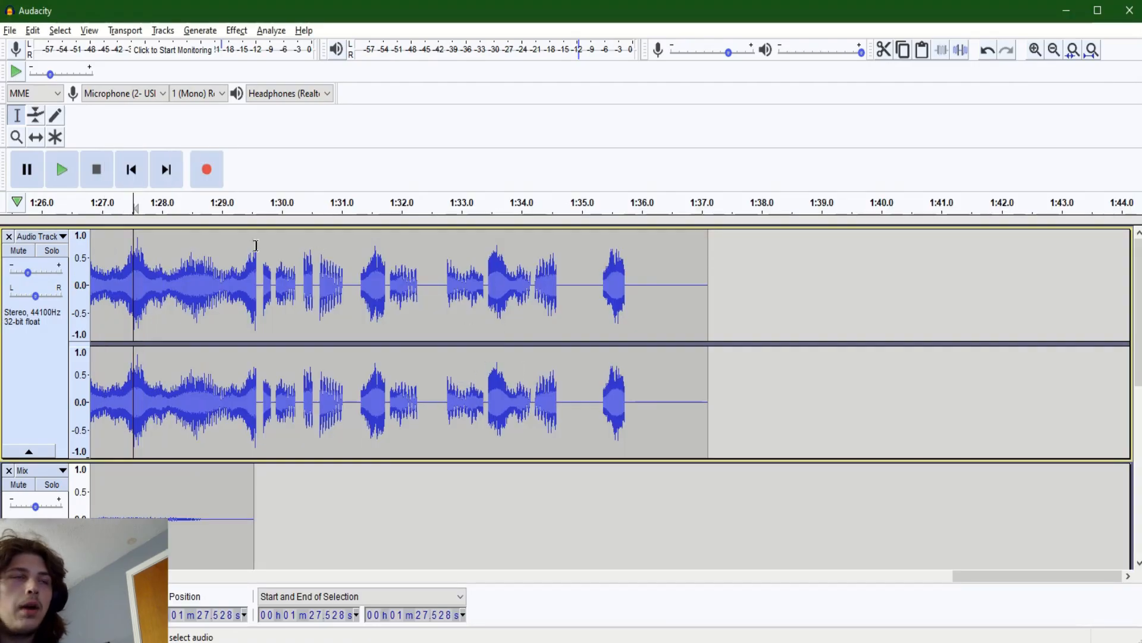
Undo all the silenced gaps in the stretched track's ending from 1:29.583 onward.
key(ctrl+z)
key(ctrl+z)
key(ctrl+z)
key(ctrl+z)
key(ctrl+z)
key(ctrl+z)
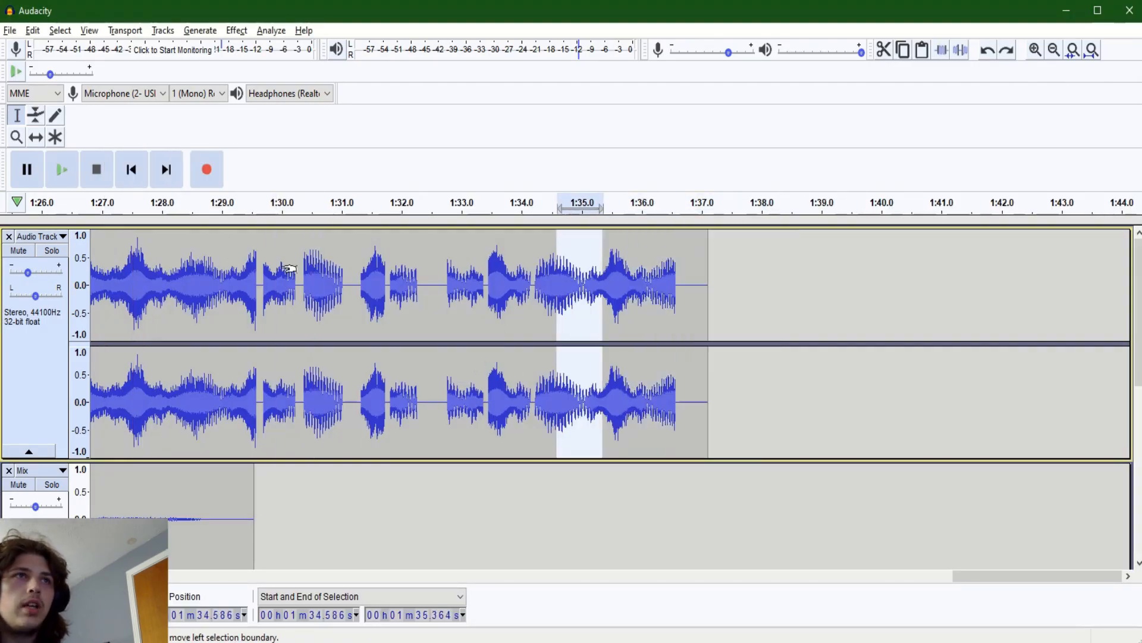
key(ctrl+z)
key(ctrl+z)
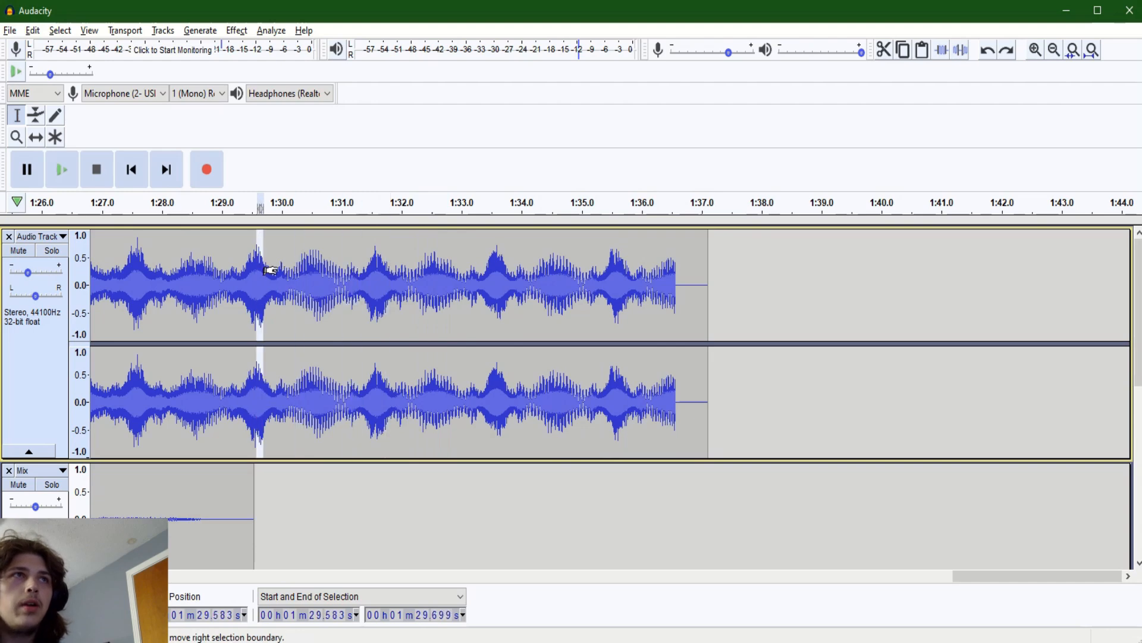
Apply Fade Out to the end of the stretched track from 1:32.845 to 1:36.665.
click(447, 273)
drag(562, 274, 692, 285)
click(236, 31)
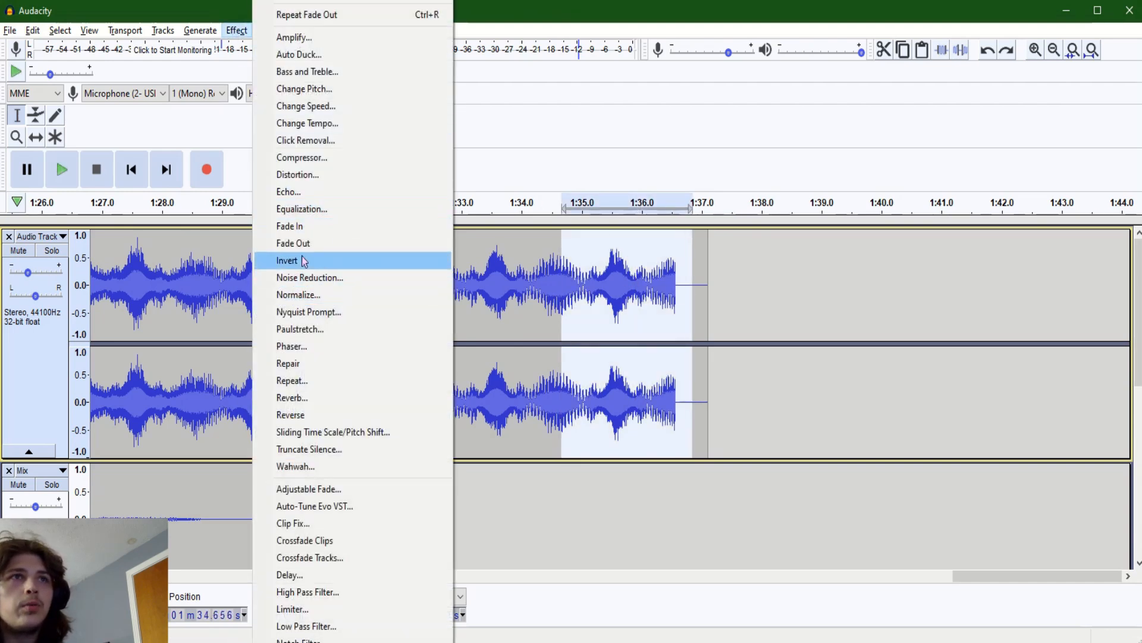
click(682, 271)
drag(681, 271, 452, 270)
click(237, 30)
click(294, 242)
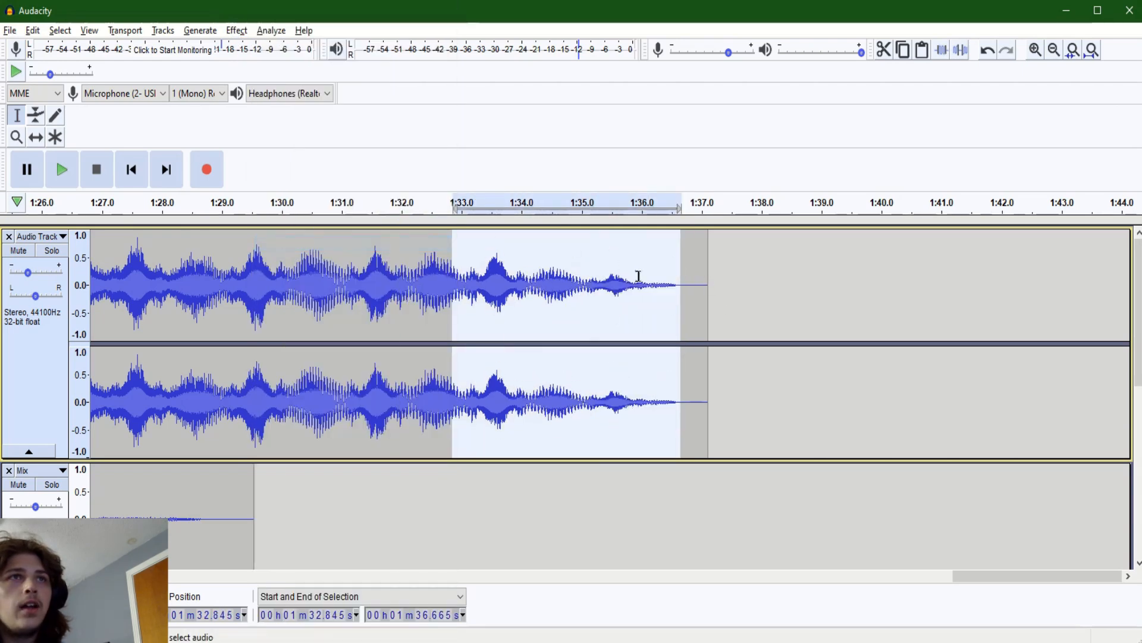
Repeat Fade Out on the last part of the stretched track from 1:34.424 to 1:36.653.
drag(613, 266, 546, 273)
click(237, 30)
click(301, 21)
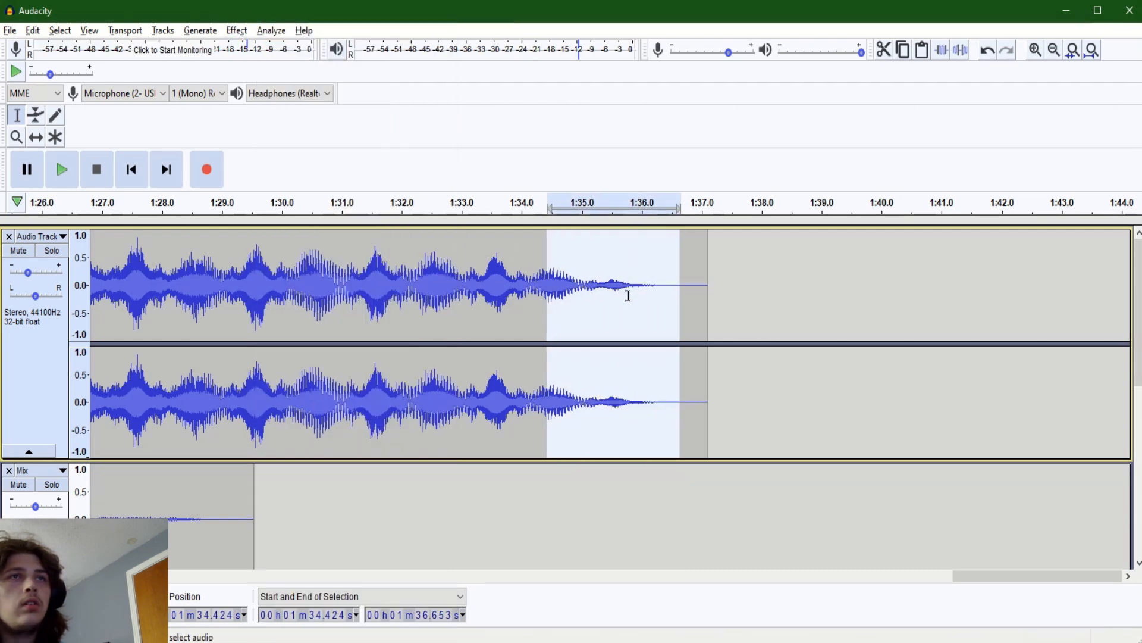
click(590, 309)
key(ctrl+3)
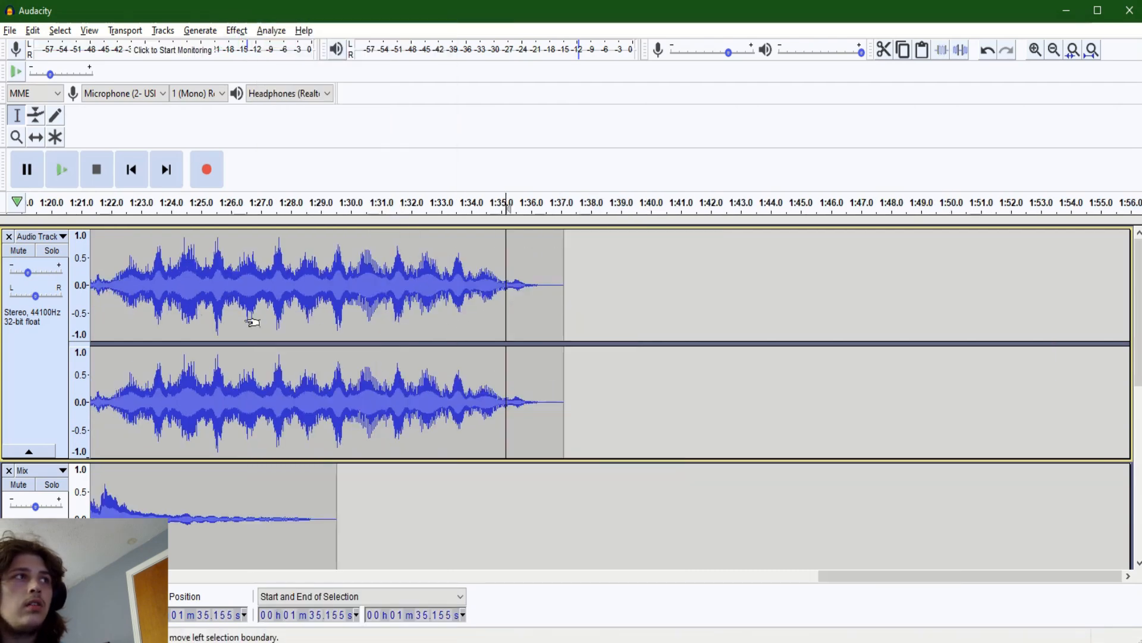
Select the stretched track and the pasted intro track together, and mix and render them into one track.
click(34, 238)
click(68, 295)
scroll(220, 313, down, 7)
scroll(297, 345, down, 4)
scroll(256, 379, left, 3)
scroll(251, 381, left, 3)
drag(368, 342, 50, 498)
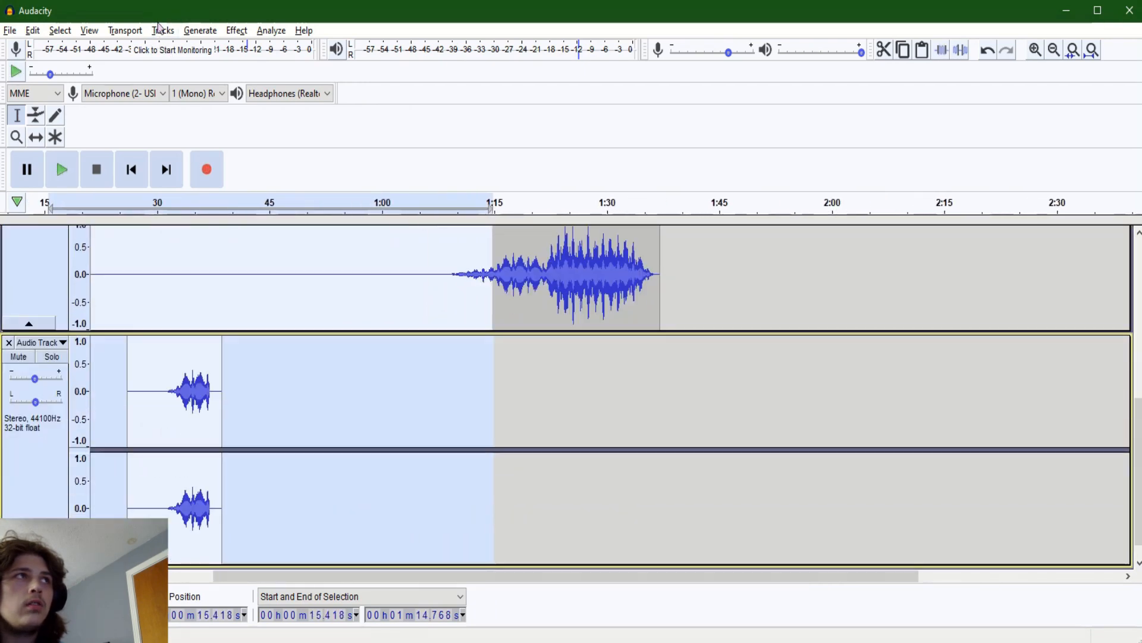
click(163, 30)
mouse_move(179, 69)
click(330, 87)
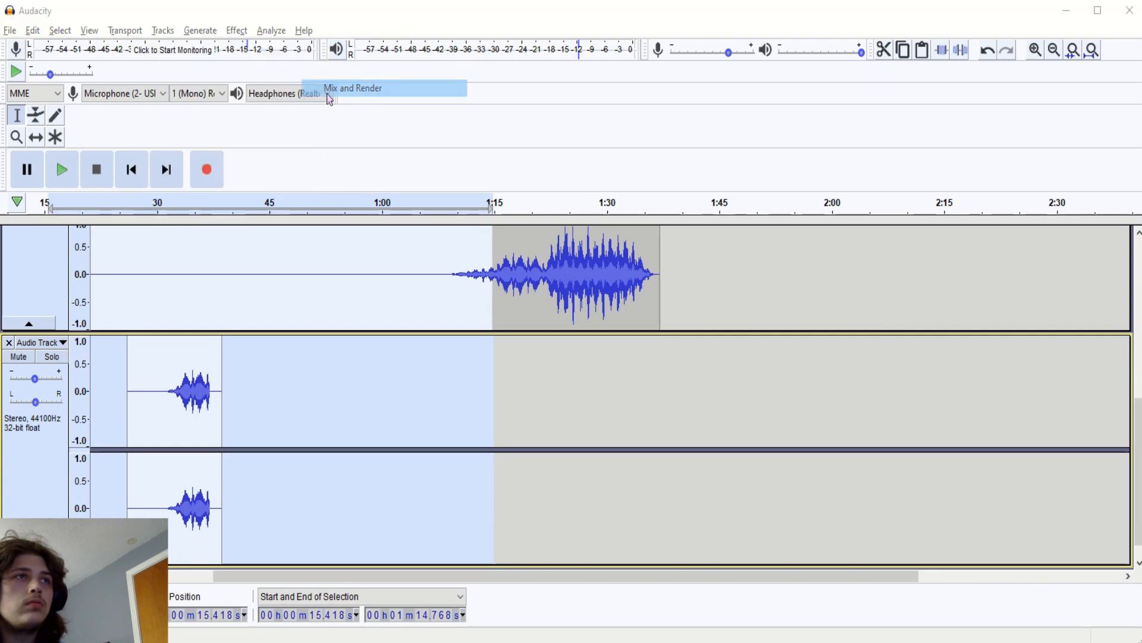
Apply Reverb with Room Size 60, Reverberance 60, Damping 13 and Dry Gain -2 dB to the new ambient mix, and play from 31.208 s.
scroll(298, 387, up, 3)
double_click(461, 404)
click(236, 30)
click(296, 395)
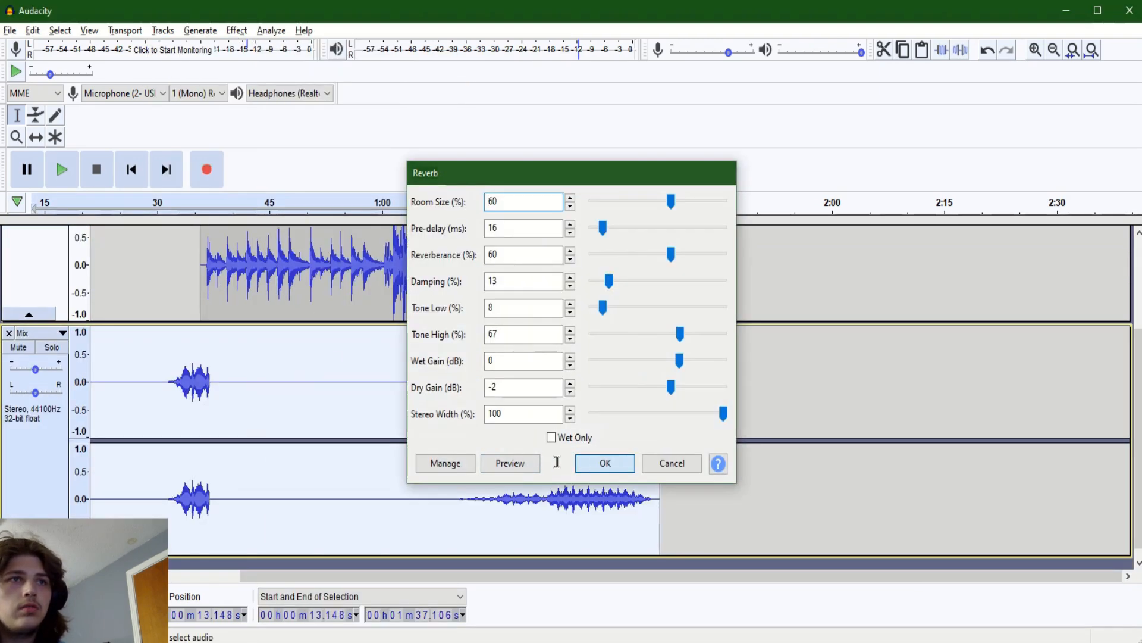
click(594, 464)
click(167, 369)
key(space)
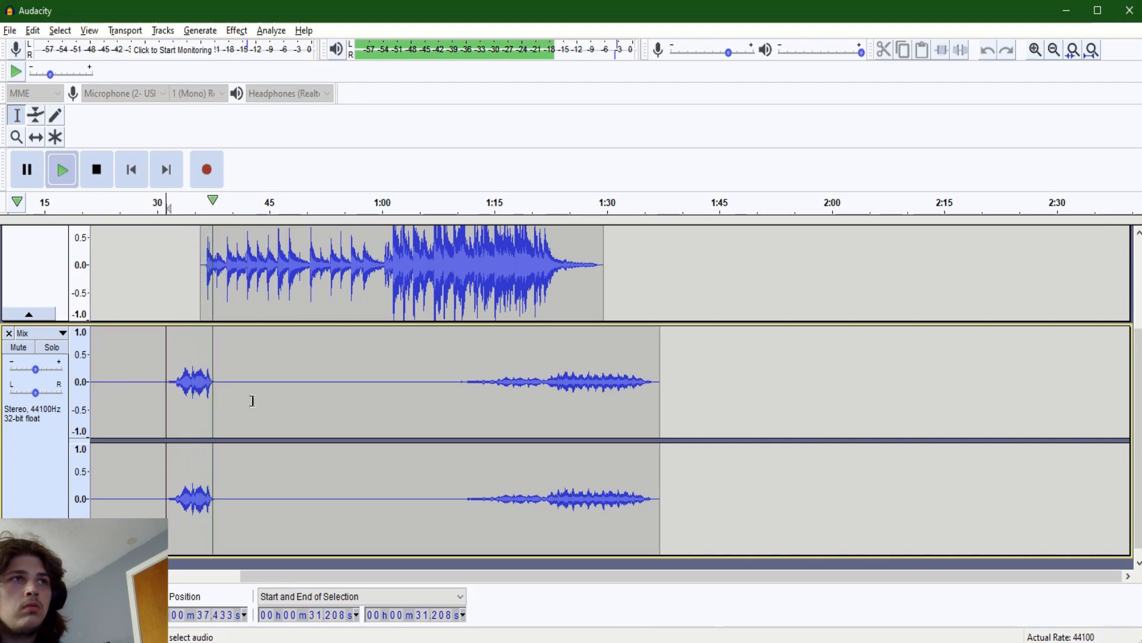
Stop playback and play the mix from 1:10.124 to listen to the ambient outro.
scroll(255, 403, up, 3)
key(space)
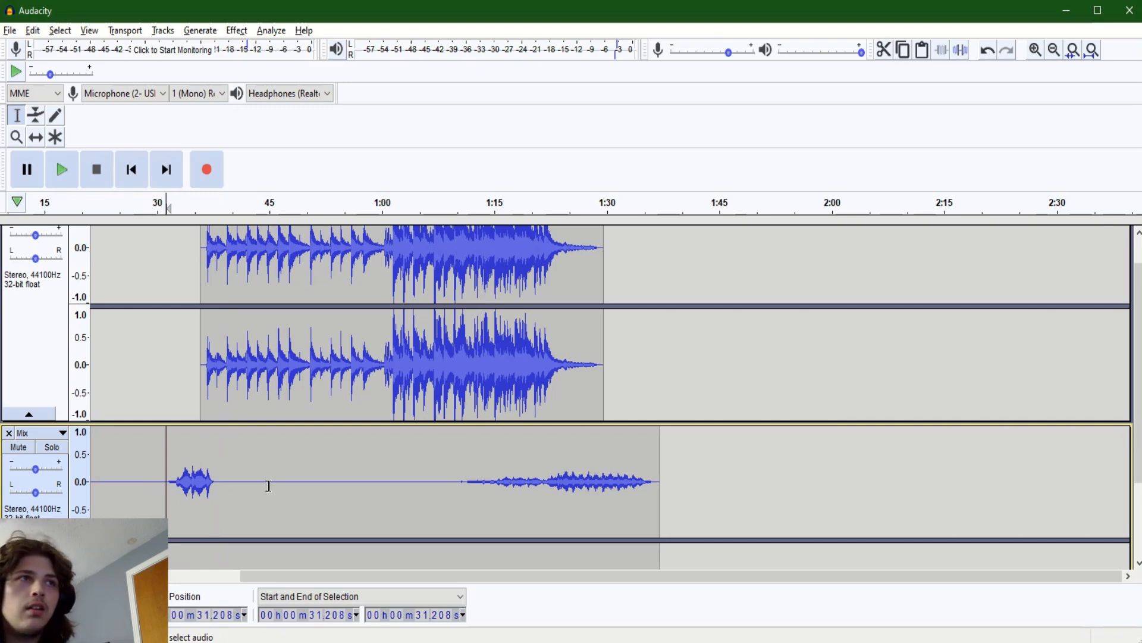
scroll(420, 441, down, 3)
click(458, 476)
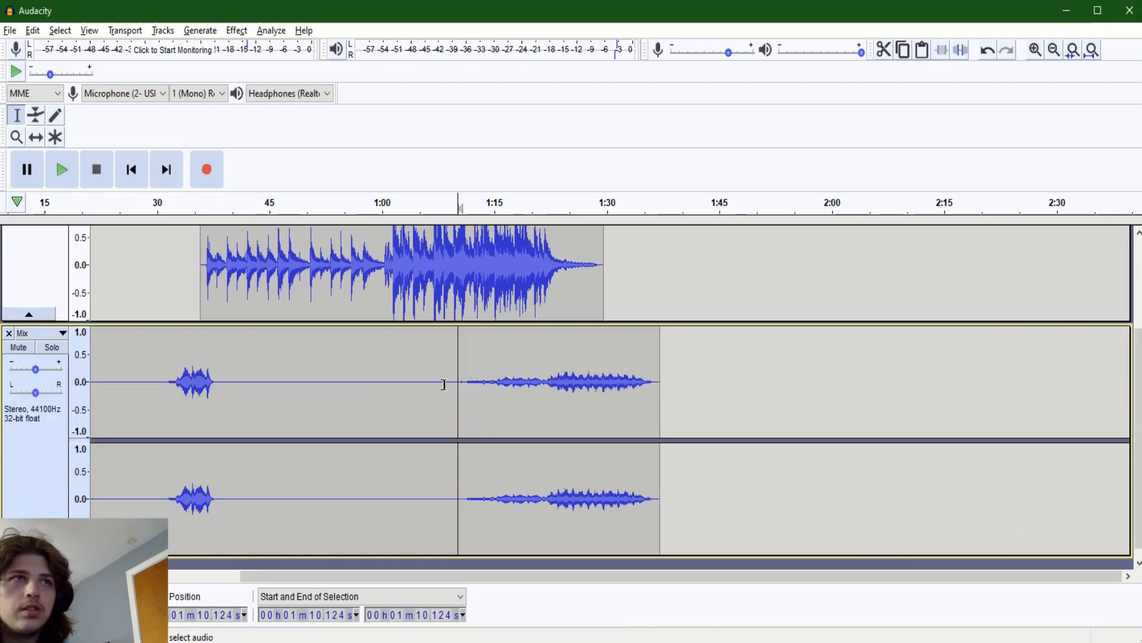
scroll(516, 341, up, 3)
key(space)
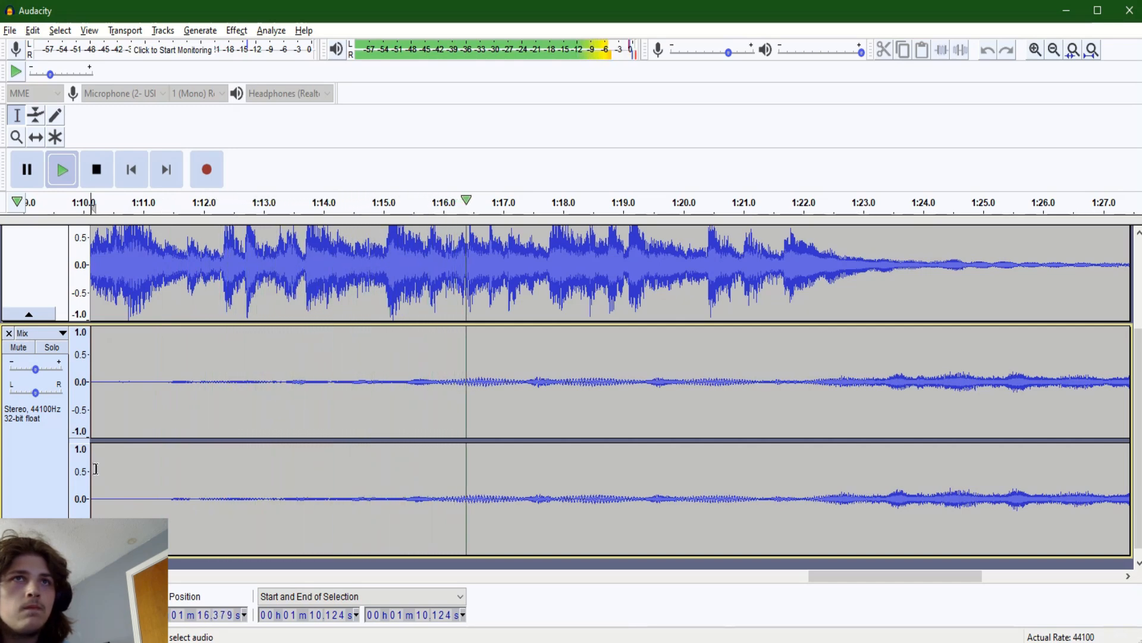
Lower the ambient mix track's gain slightly during playback and follow the outro past the end of the main mix.
scroll(113, 467, up, 1)
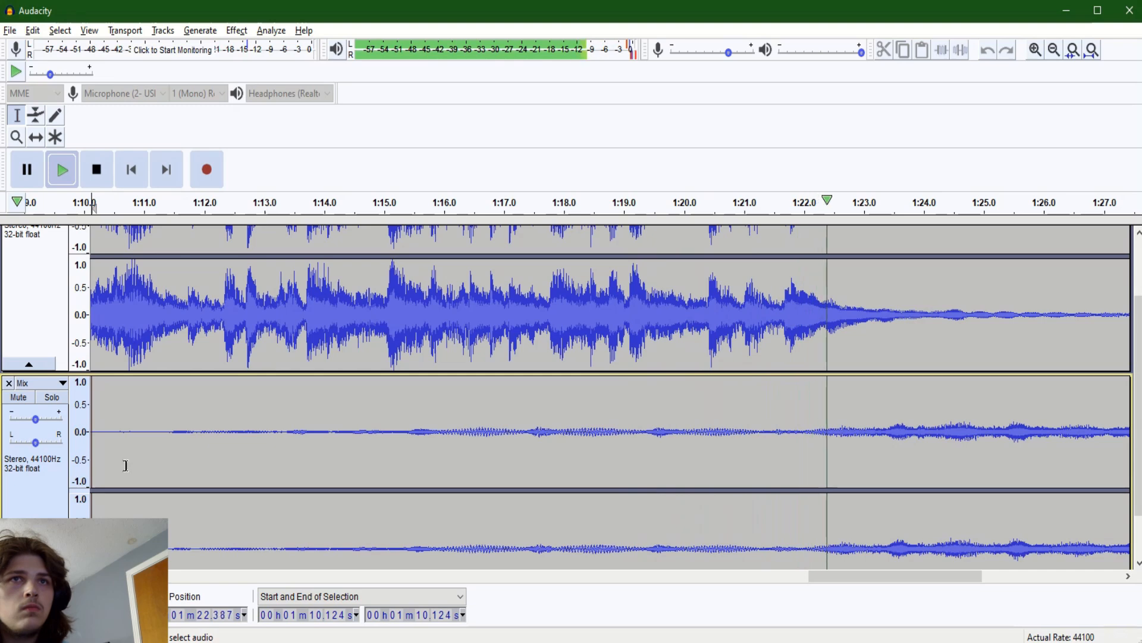
mouse_move(36, 421)
scroll(411, 370, down, 1)
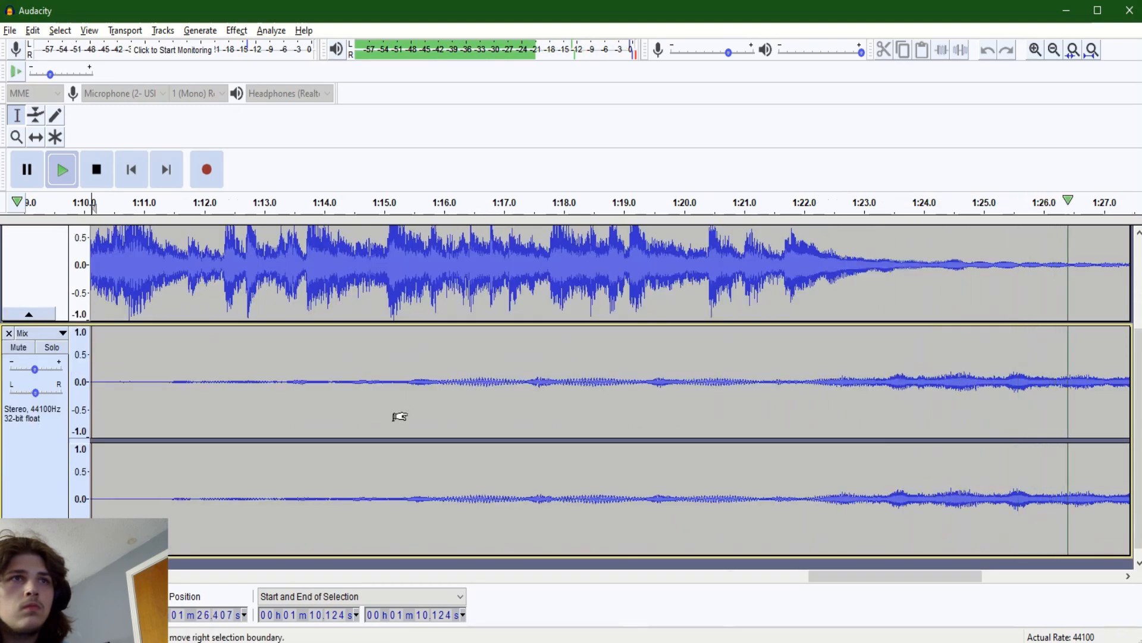
ctrl+scroll(402, 414, down, 1)
scroll(410, 413, up, 2)
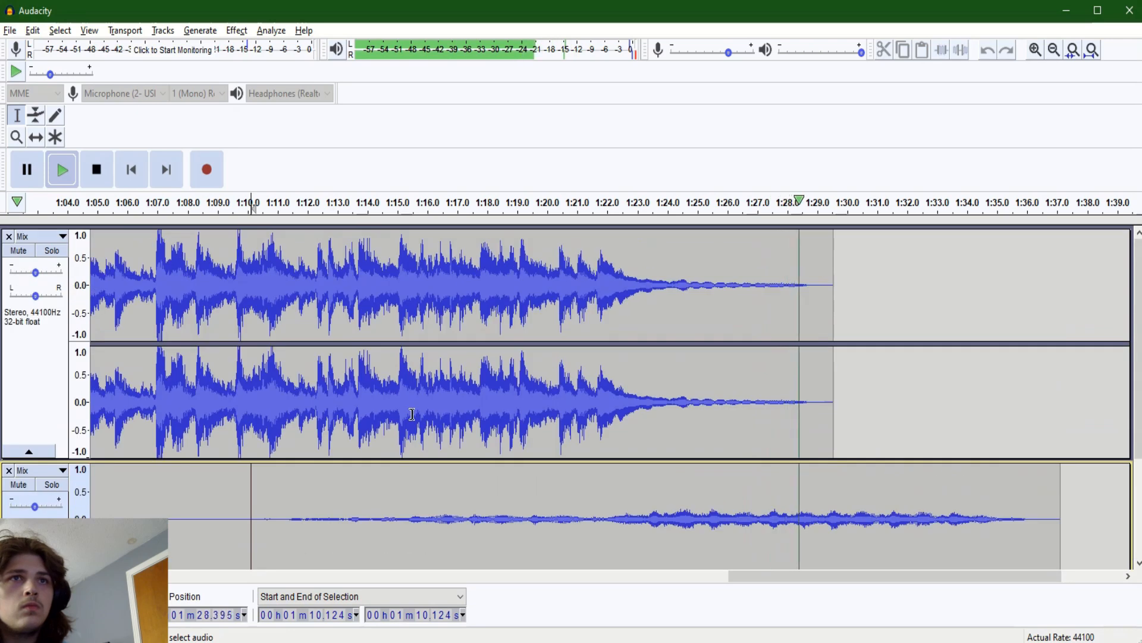
ctrl+scroll(411, 414, down, 1)
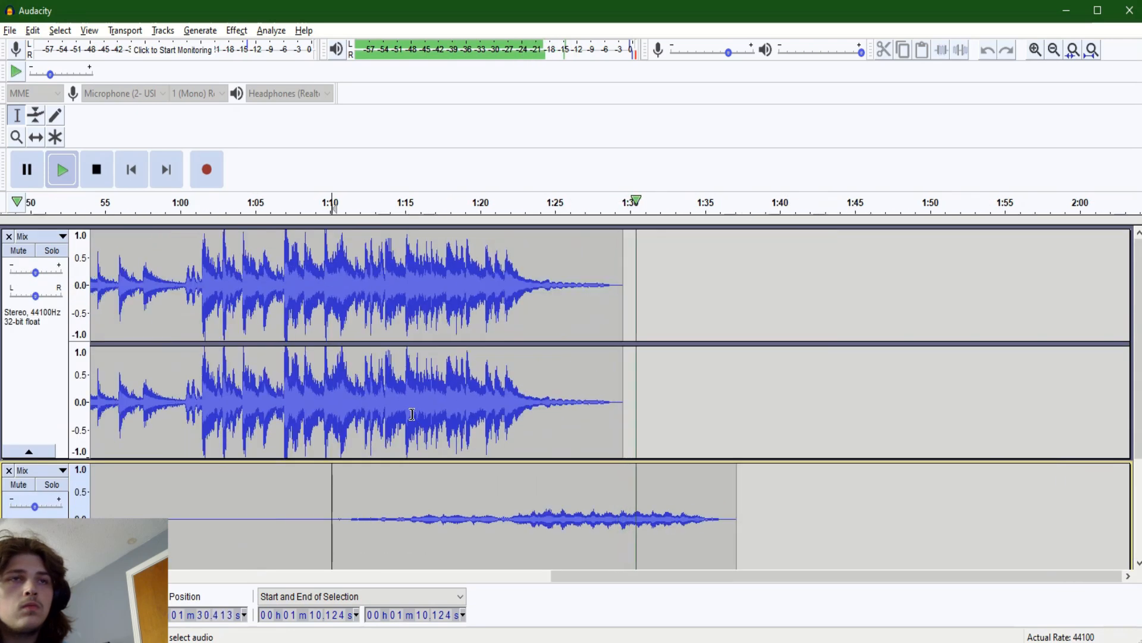
scroll(412, 413, down, 1)
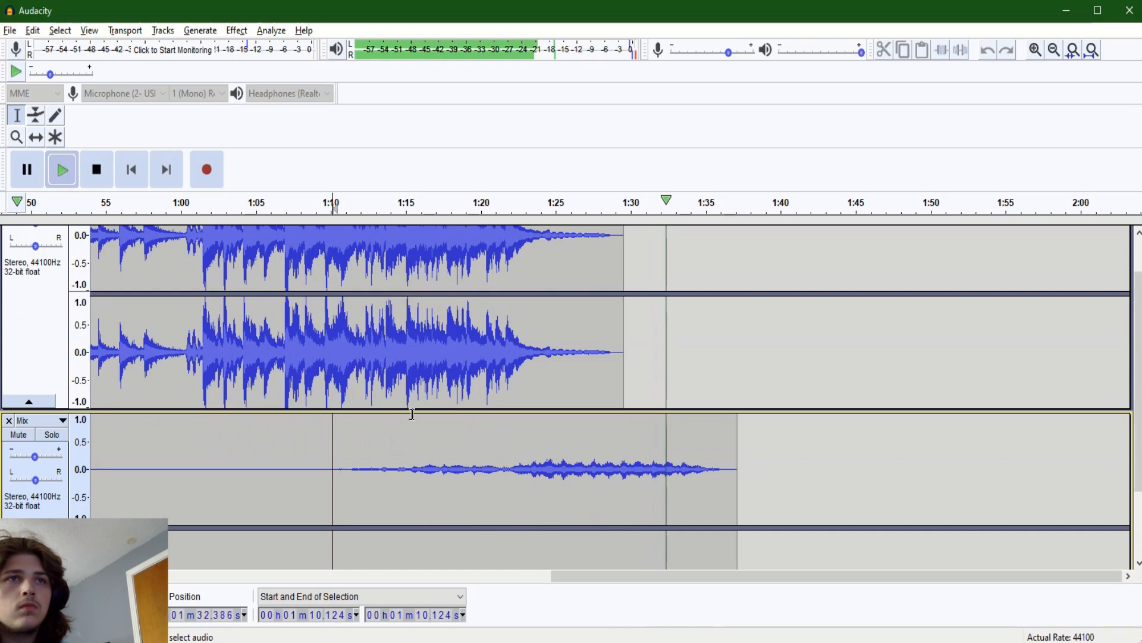